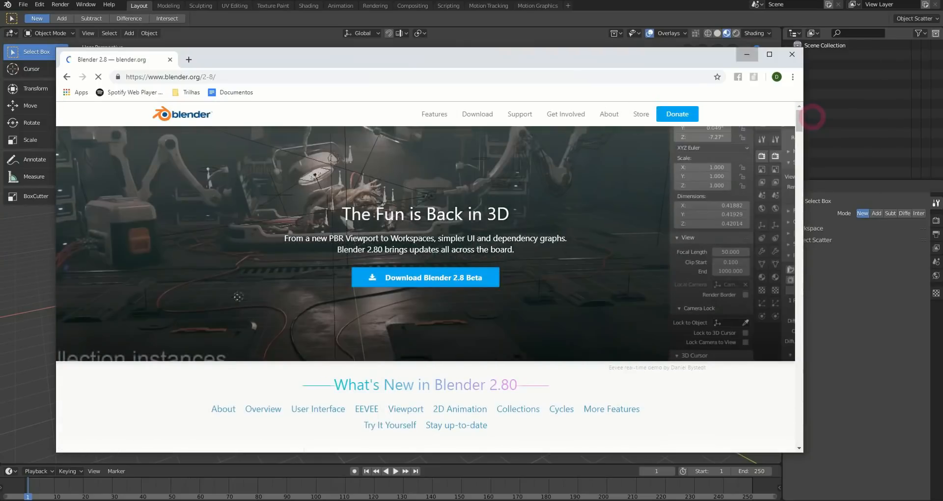
Step: Minimize the browser and import Lettering Natal.obj as a Wavefront OBJ, split by object and group
click(812, 116)
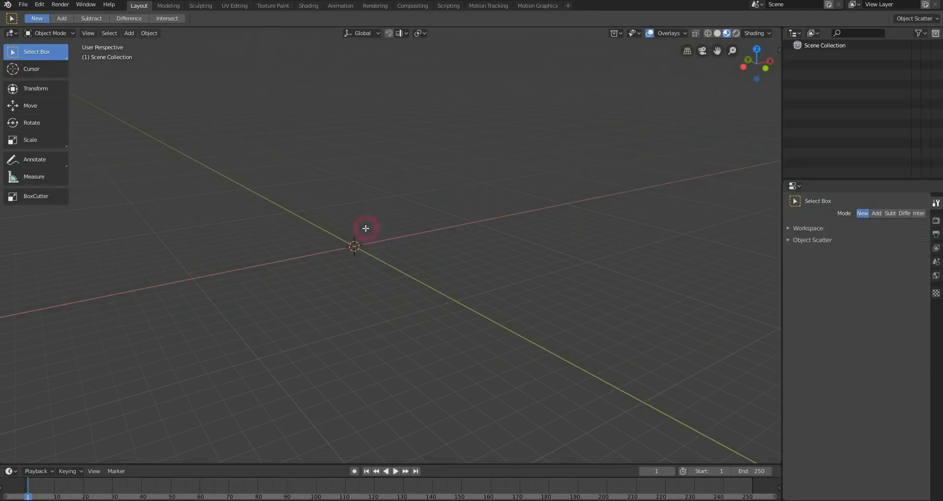
middle_drag(365, 228, 302, 210)
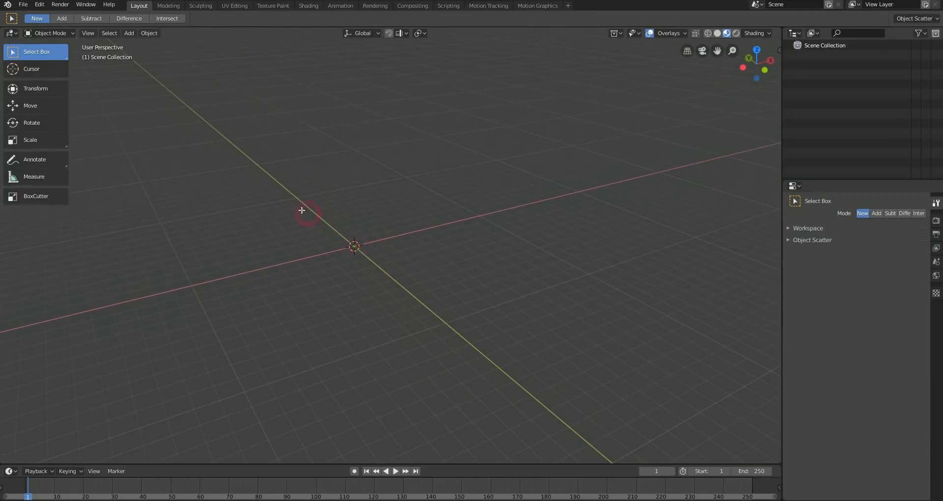
click(23, 7)
mouse_move(101, 185)
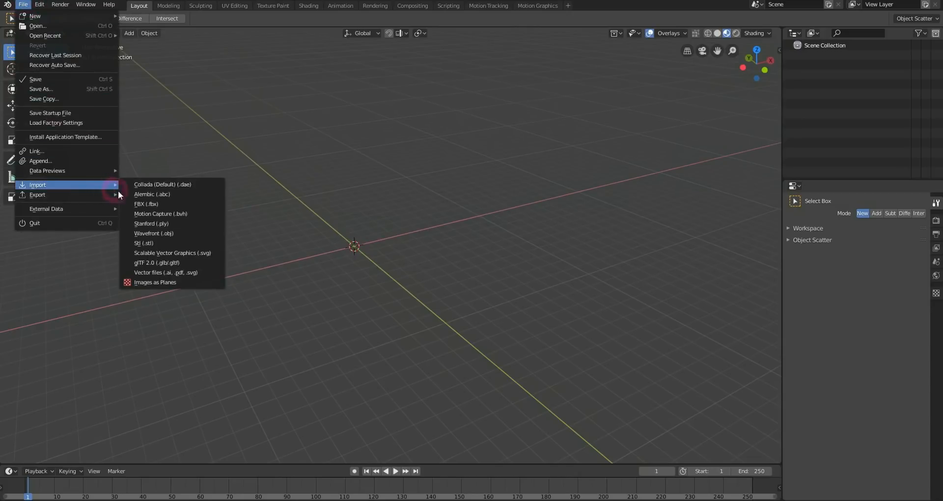
click(172, 232)
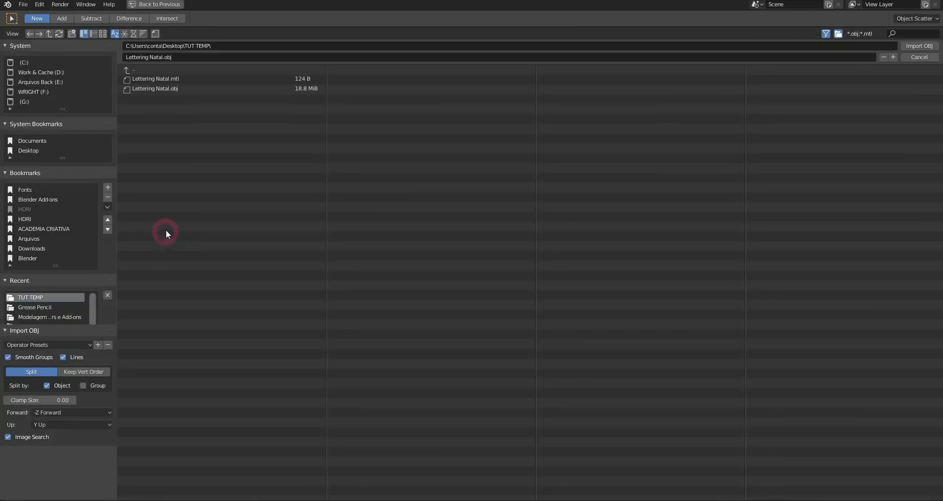
click(167, 90)
click(166, 90)
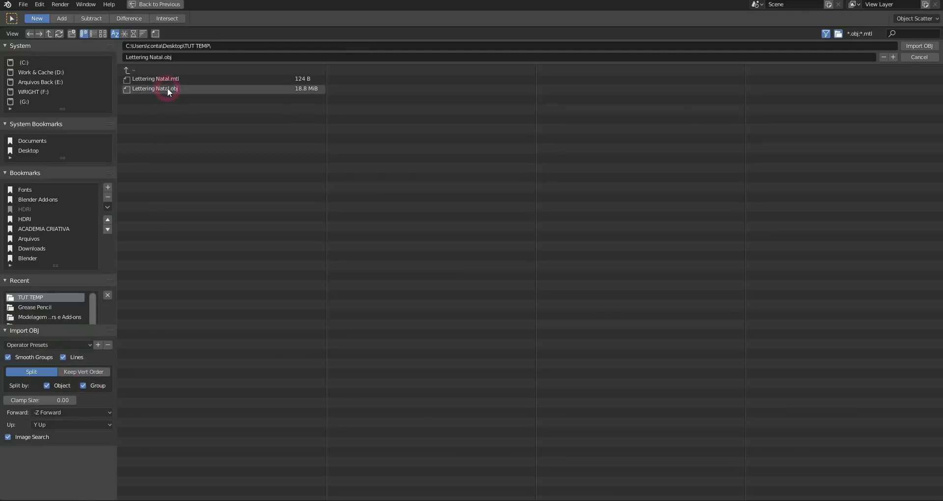
double_click(168, 89)
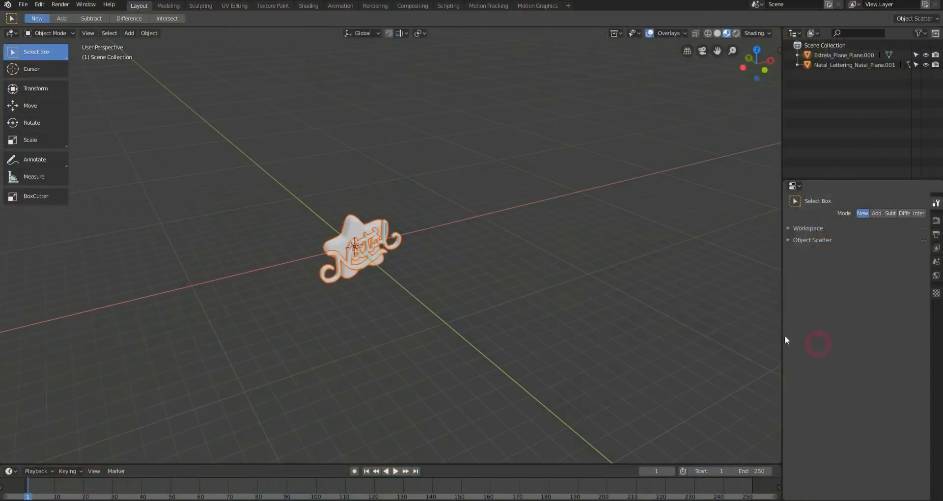
Step: Inspect the imported star and Natal lettering from several angles, selecting each object in turn
middle_drag(448, 227, 412, 149)
middle_drag(462, 227, 436, 197)
click(863, 54)
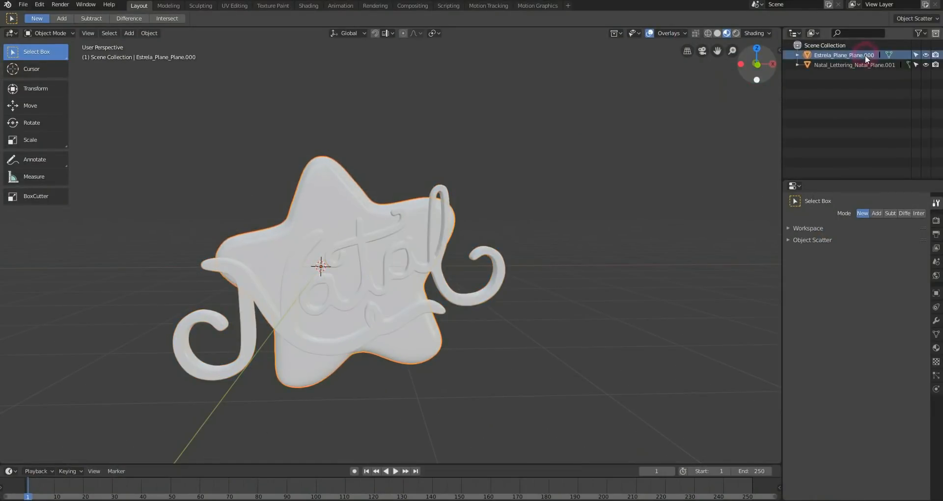
click(856, 64)
click(860, 57)
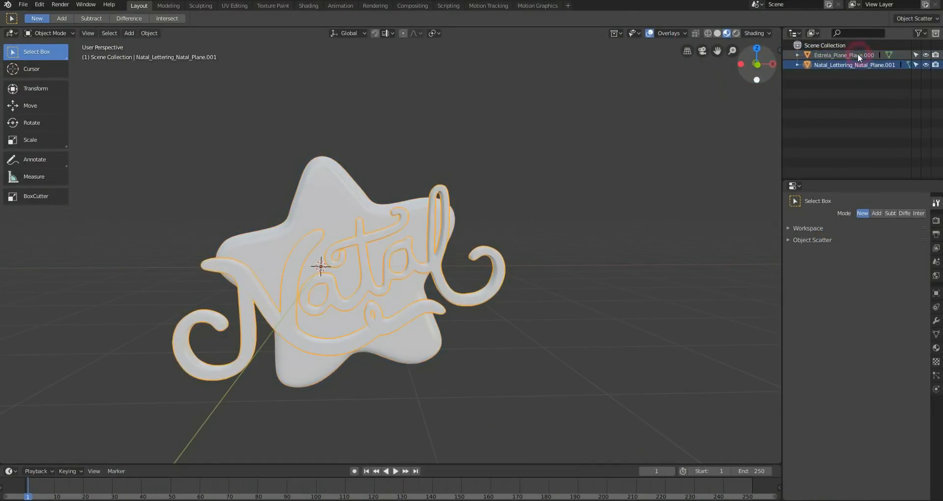
shift+middle_drag(466, 181, 420, 229)
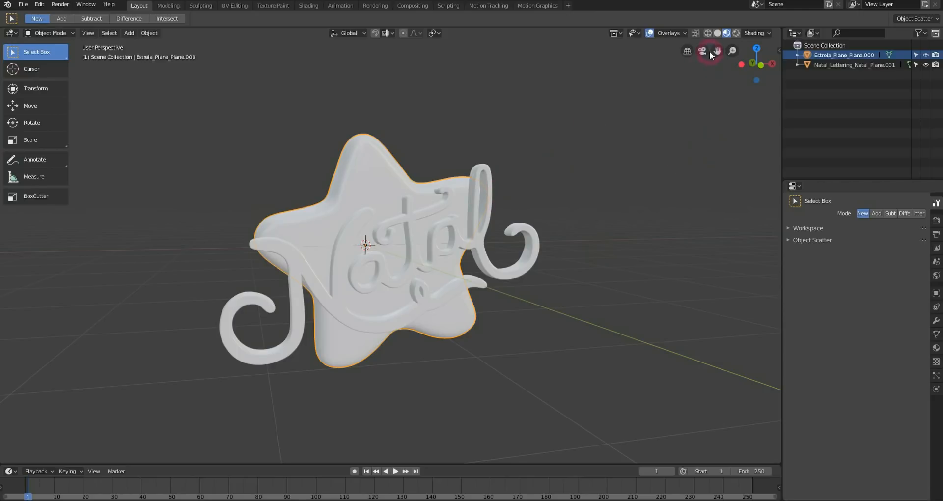
Step: Compare the model in wireframe, solid, material preview and rendered viewport shading
key(F10)
click(707, 33)
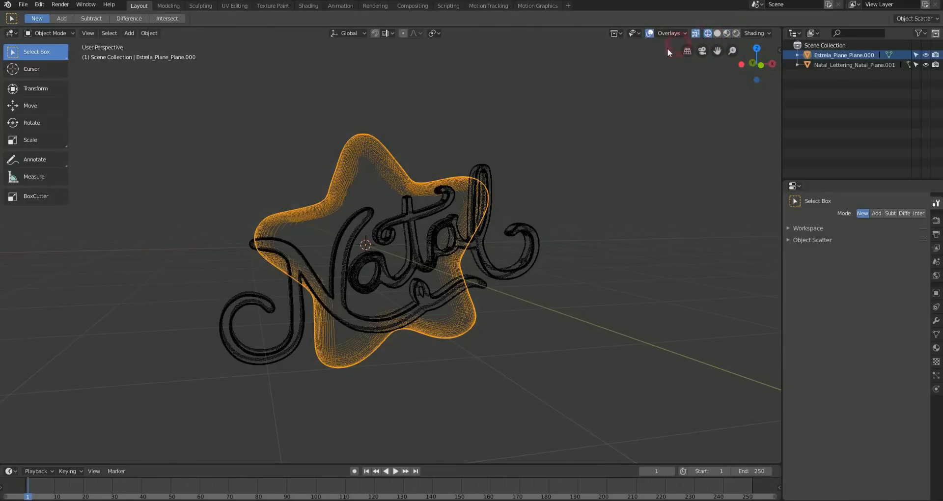
click(716, 34)
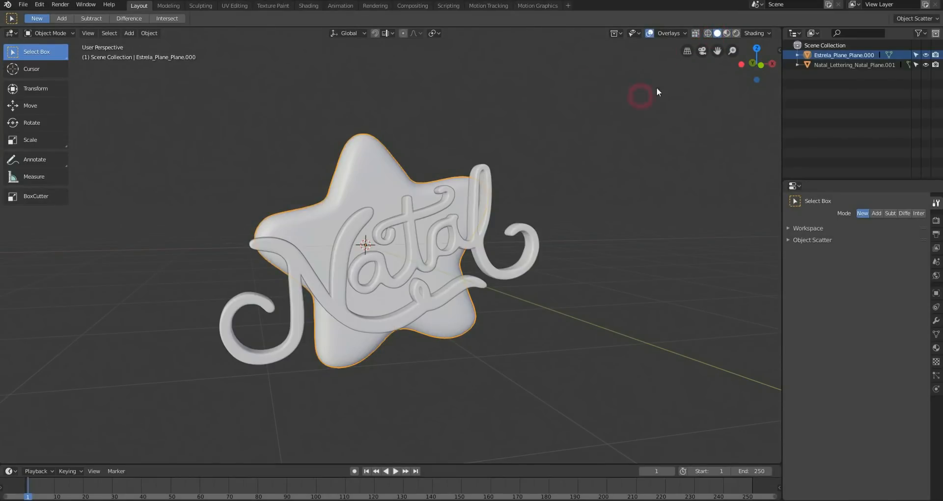
click(728, 34)
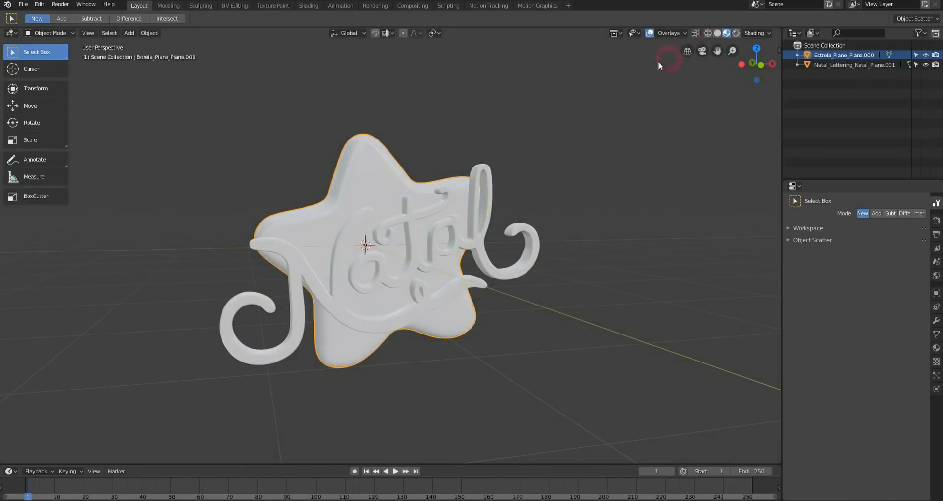
click(736, 33)
mouse_move(590, 125)
middle_down()
mouse_move(374, 229)
mouse_move(490, 210)
mouse_move(432, 206)
middle_up()
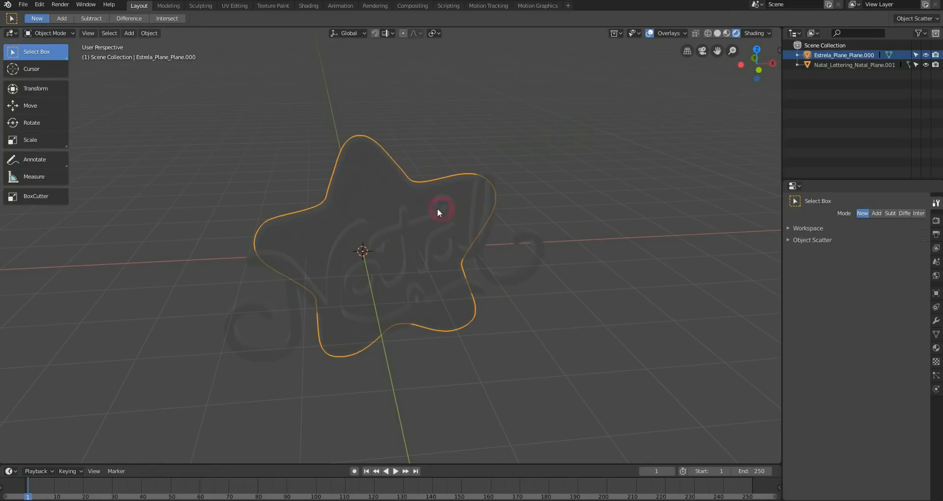
middle_drag(420, 194, 386, 181)
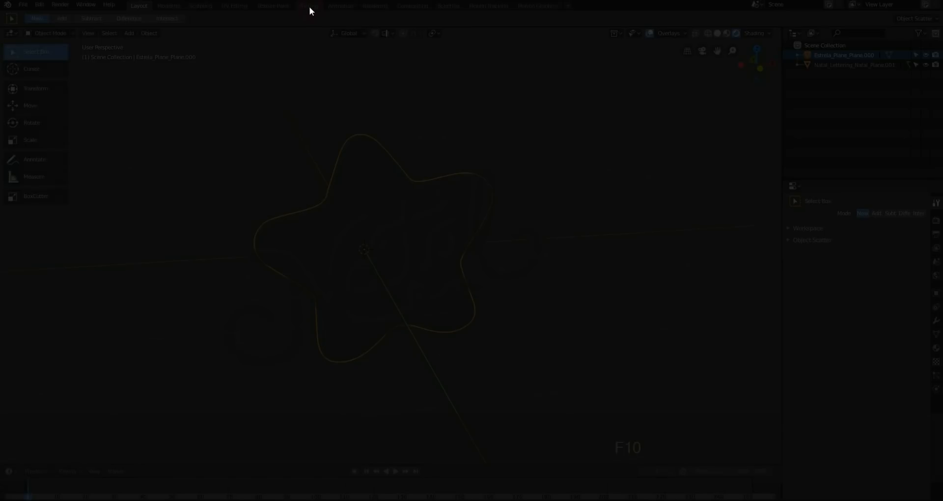
Step: Switch to the Shading workspace and set the outliner's display mode to View Layer
key(F10)
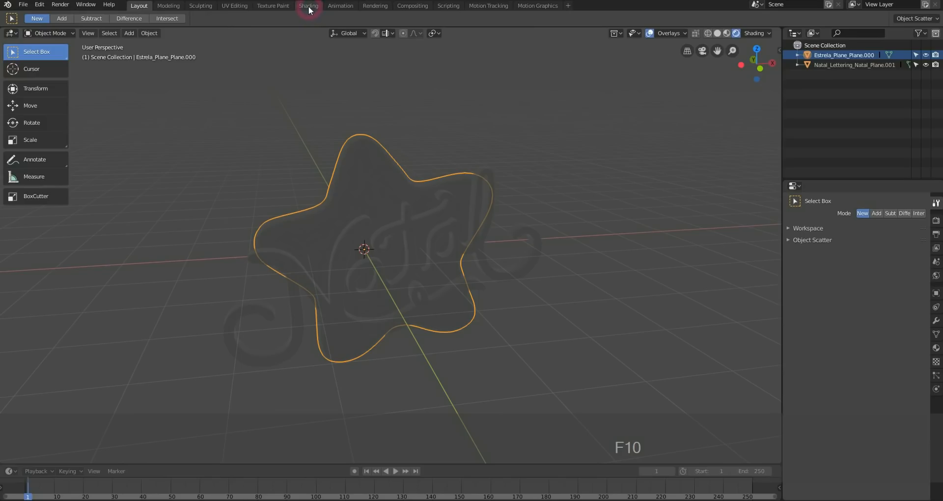
click(309, 6)
mouse_move(543, 141)
middle_down()
mouse_move(584, 161)
mouse_move(431, 143)
mouse_move(486, 219)
mouse_move(571, 179)
mouse_move(468, 167)
mouse_move(437, 189)
middle_up()
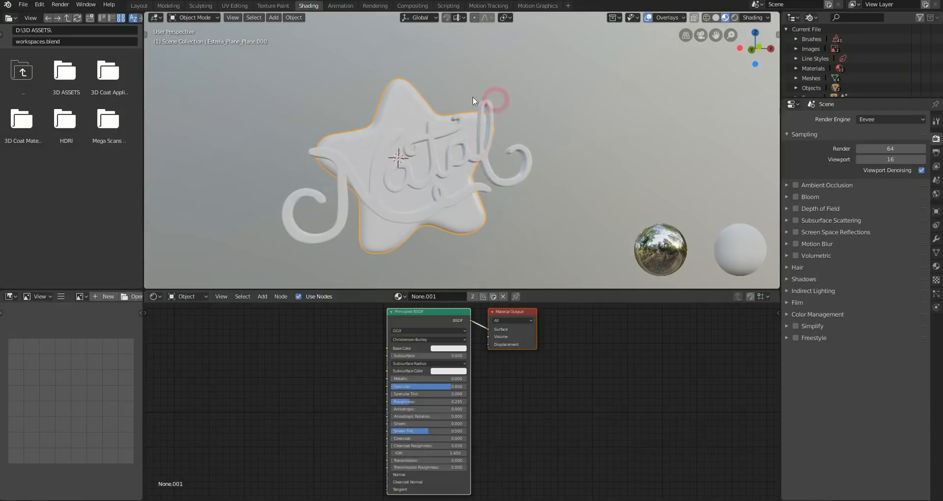
middle_drag(472, 97, 463, 204)
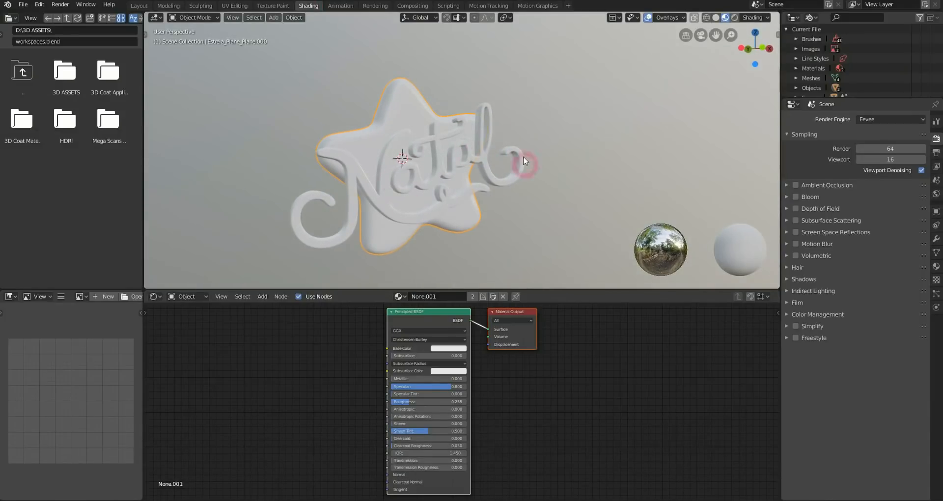
click(810, 17)
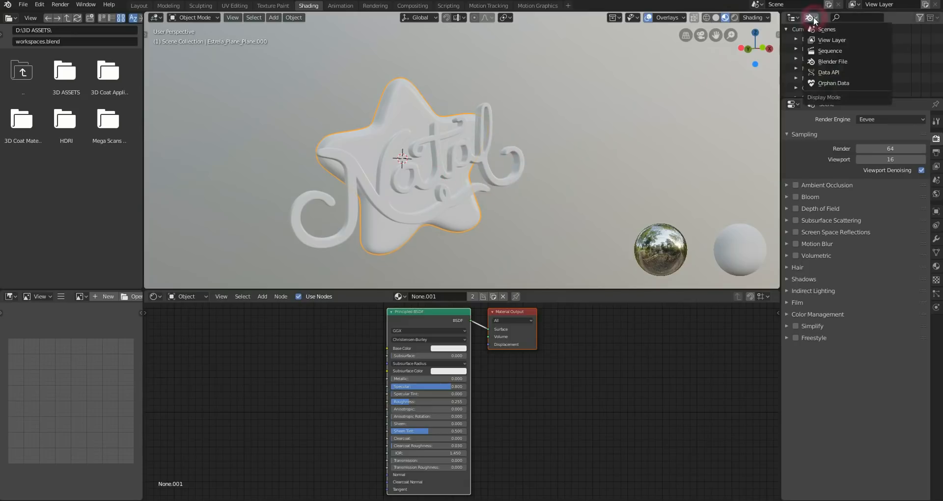
click(830, 39)
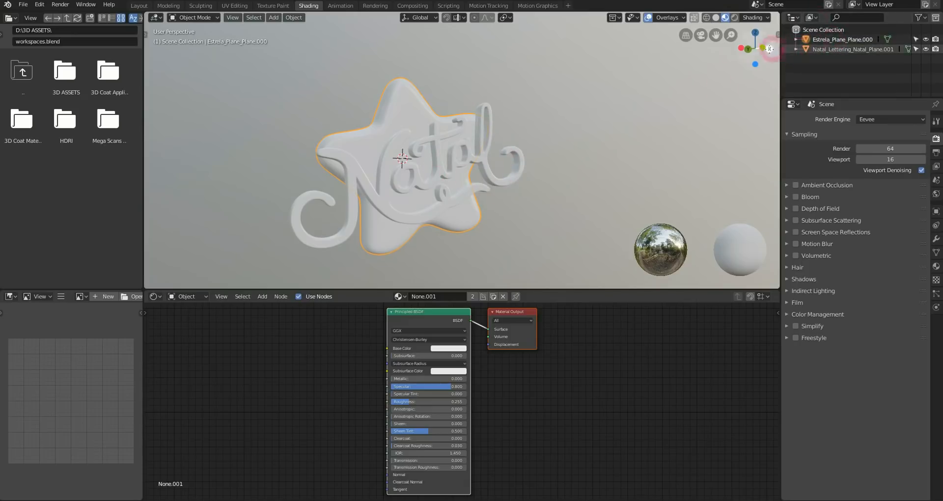
Step: Select the Natal lettering and show the viewport in rendered shading with Eevee as the render engine
click(842, 48)
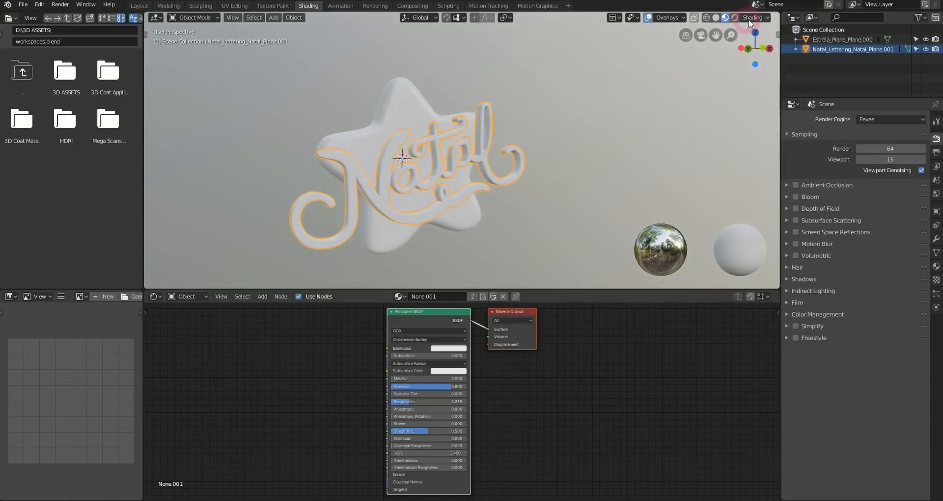
click(734, 17)
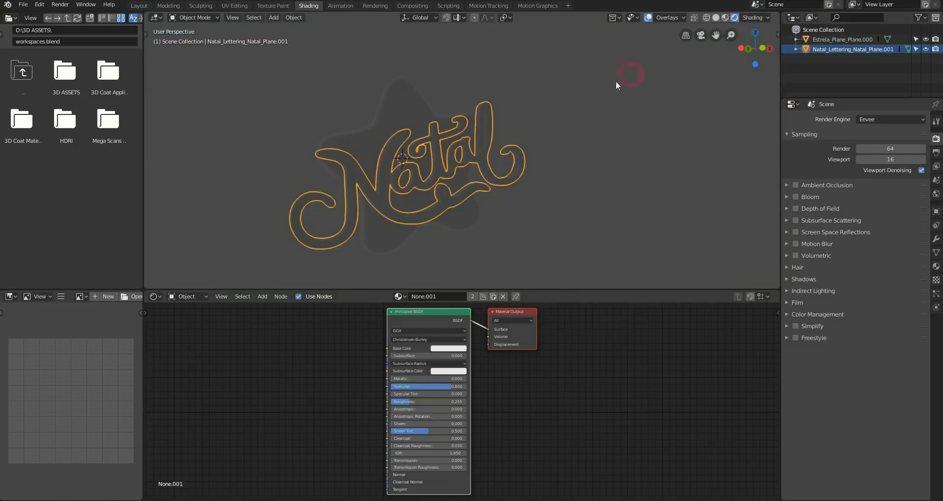
middle_drag(443, 142, 421, 133)
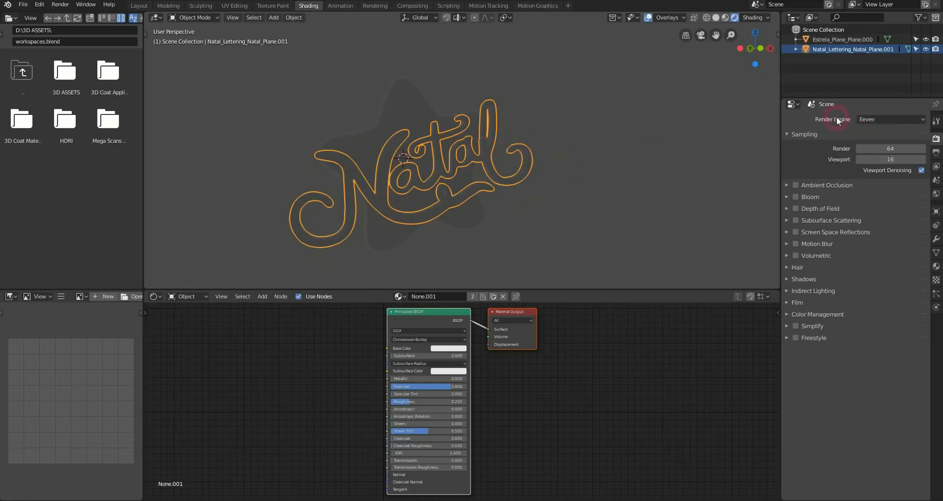
click(883, 120)
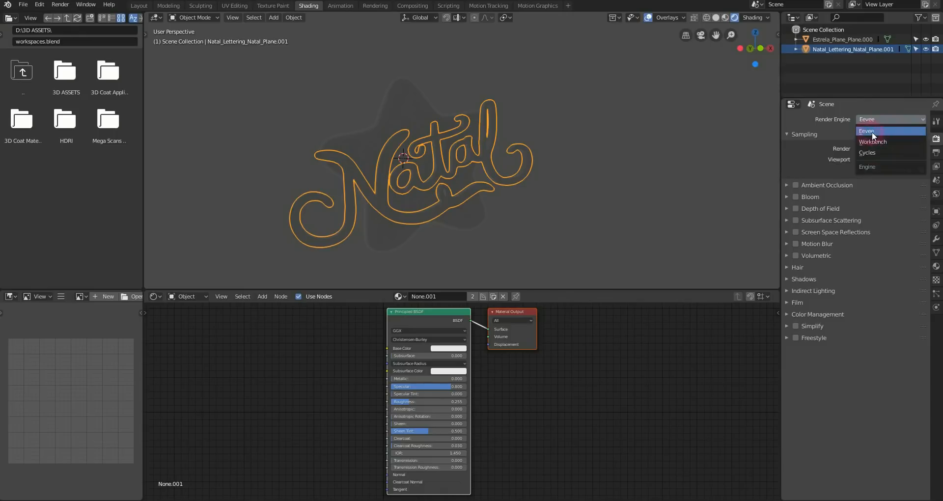
click(870, 131)
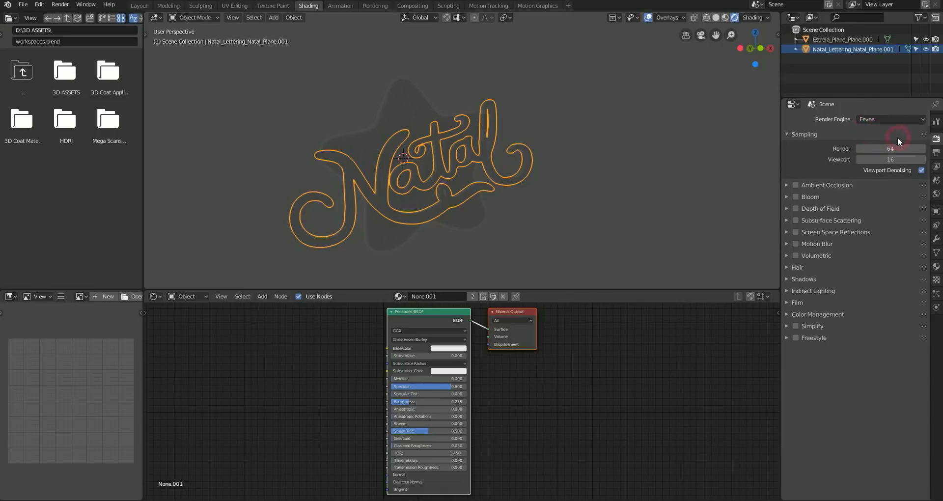
key(F10)
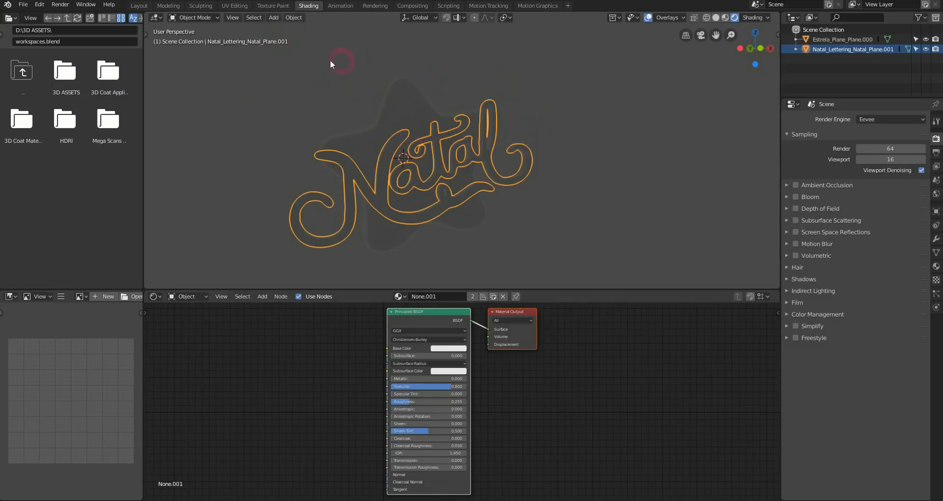
Step: Add an area light to the scene
click(276, 19)
mouse_move(293, 18)
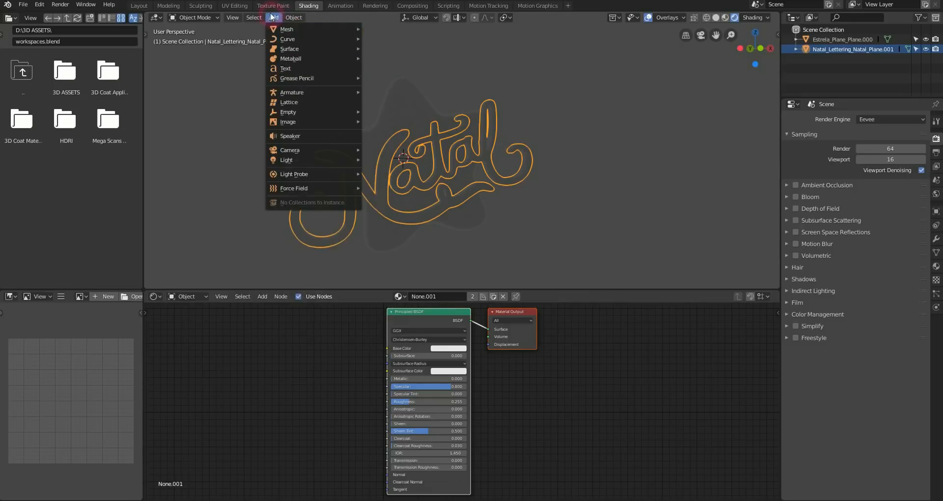
mouse_move(324, 159)
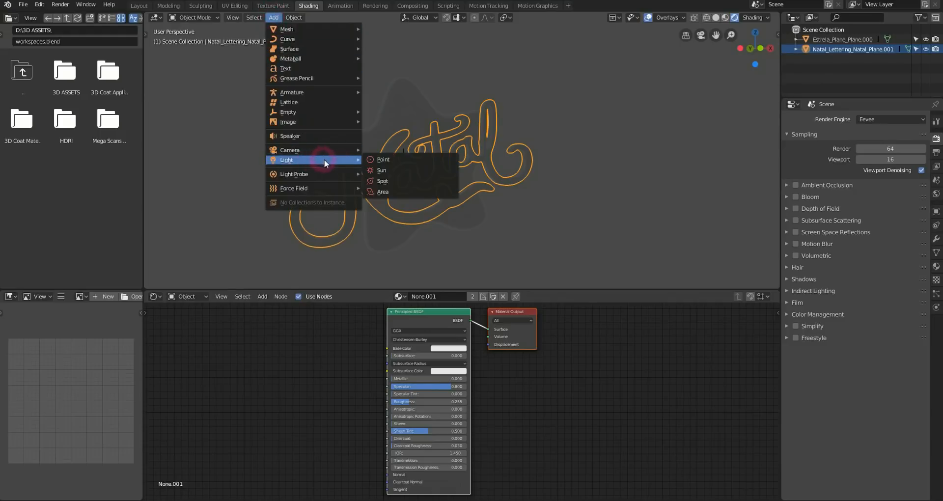
click(403, 191)
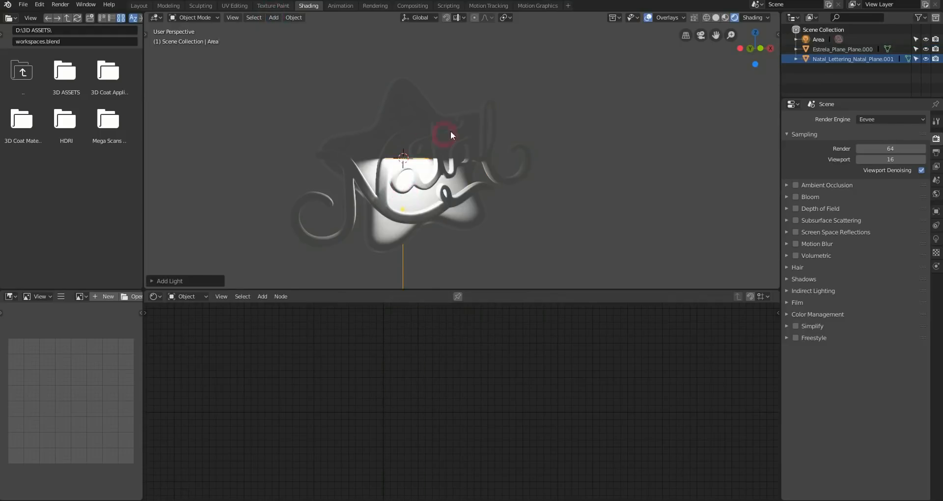
Step: Move the area light above the star, out in front of the lettering and past its N side
middle_drag(402, 158, 446, 164)
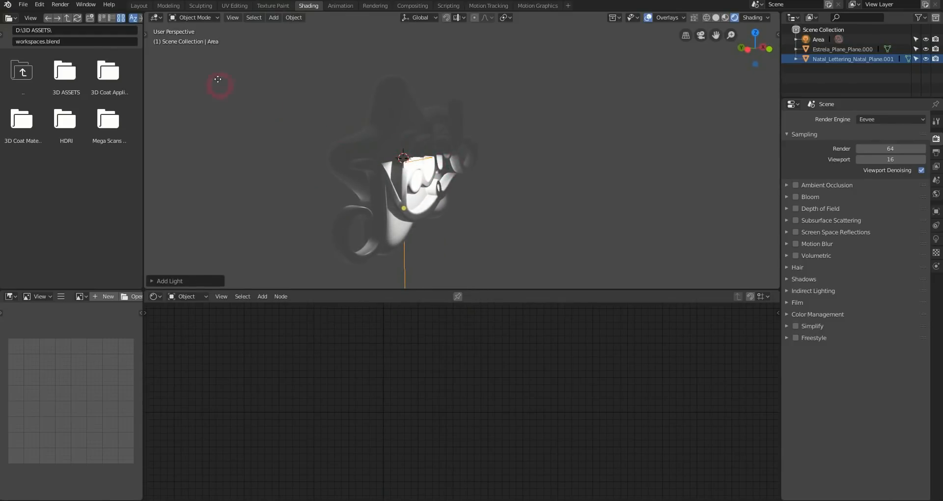
click(147, 35)
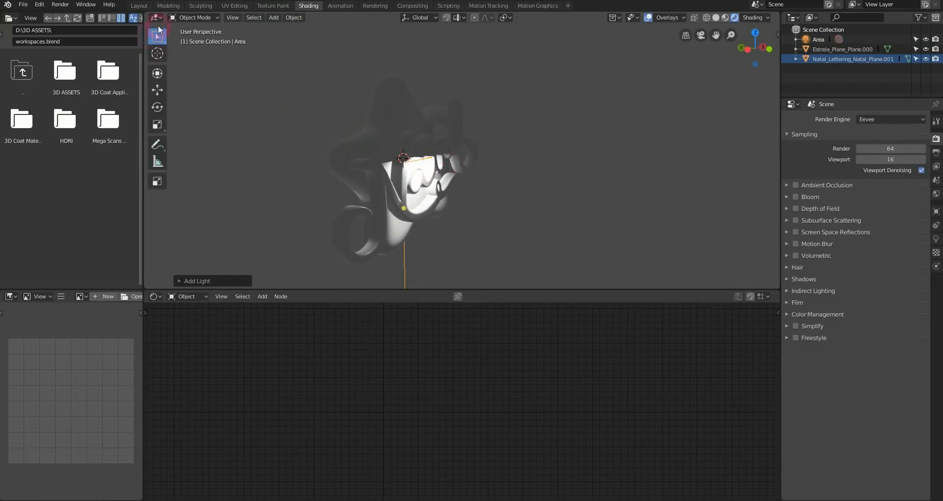
click(158, 91)
middle_drag(324, 129, 391, 114)
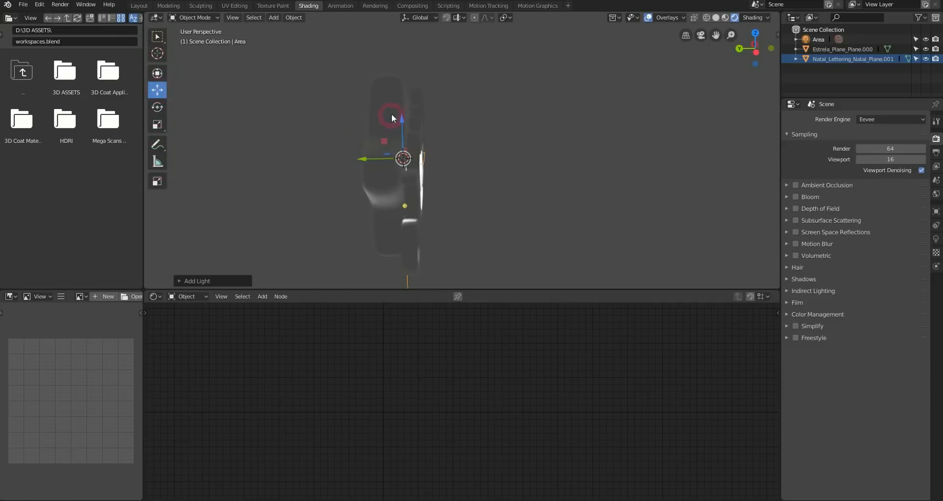
drag(401, 119, 402, 25)
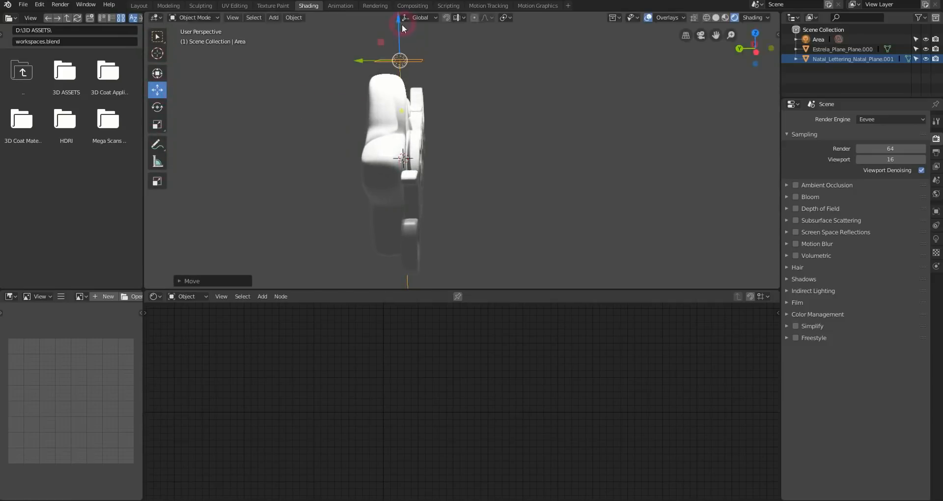
drag(361, 65, 489, 69)
middle_drag(521, 72, 491, 67)
shift+middle_drag(575, 83, 450, 137)
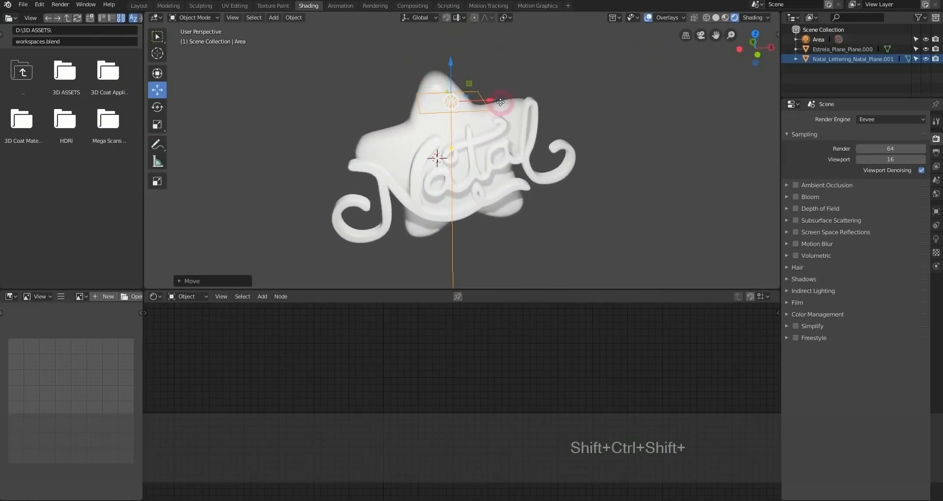
drag(493, 102, 325, 138)
mouse_move(325, 139)
middle_down()
mouse_move(344, 128)
mouse_move(274, 143)
mouse_move(334, 142)
middle_up()
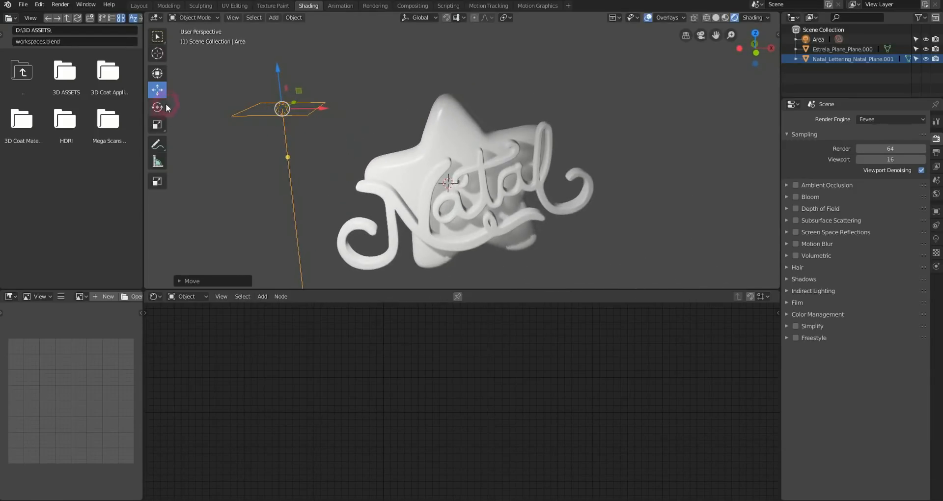
Step: Rotate the area light so its beam points down at the Natal lettering and star
click(157, 106)
drag(311, 89, 236, 87)
middle_drag(235, 86, 268, 113)
drag(263, 129, 282, 129)
middle_drag(282, 129, 305, 89)
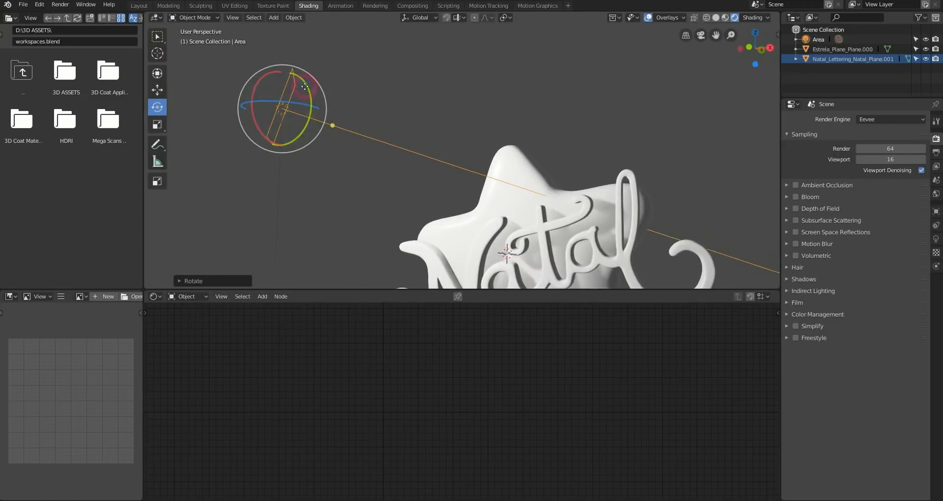
drag(305, 86, 307, 82)
drag(323, 85, 327, 108)
Step: Duplicate the area light, place the copy out past the lettering's final l, and rotate it to face the model
middle_drag(417, 141, 292, 54)
ctrl+middle_drag(292, 54, 369, 129)
click(293, 17)
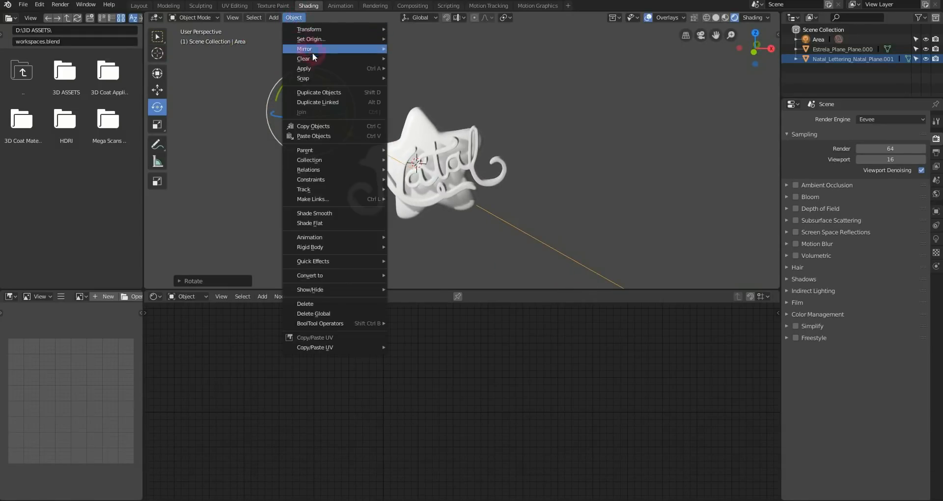
click(337, 93)
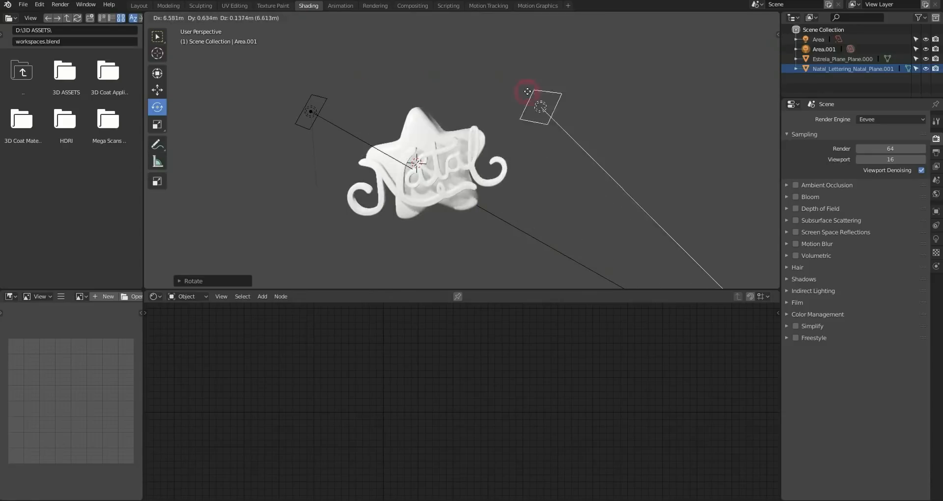
click(546, 84)
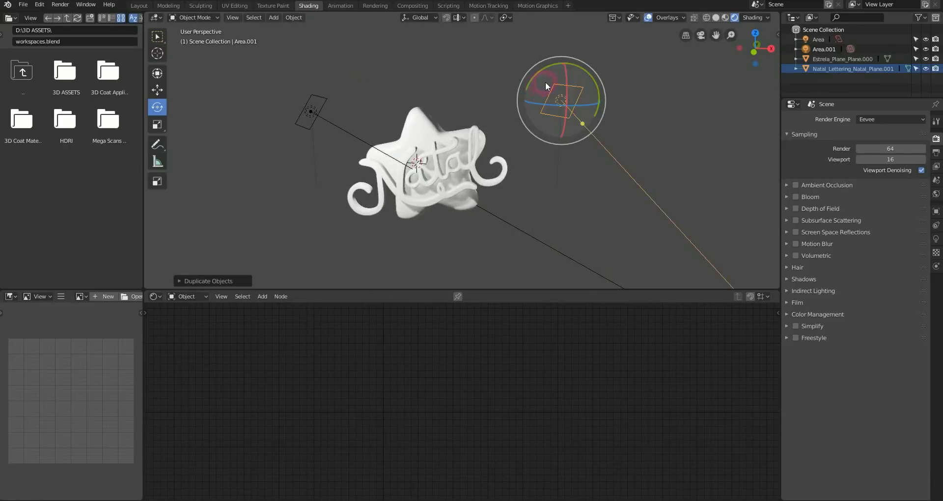
drag(542, 109, 579, 107)
mouse_move(611, 86)
middle_down()
mouse_move(560, 123)
mouse_move(624, 125)
mouse_move(612, 61)
mouse_move(601, 71)
middle_up()
shift+middle_drag(445, 175, 471, 138)
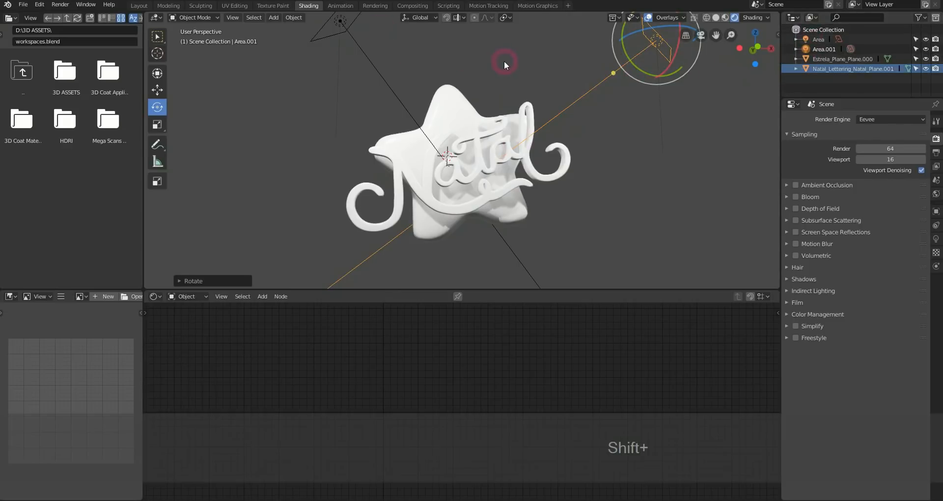
shift+middle_drag(504, 61, 486, 80)
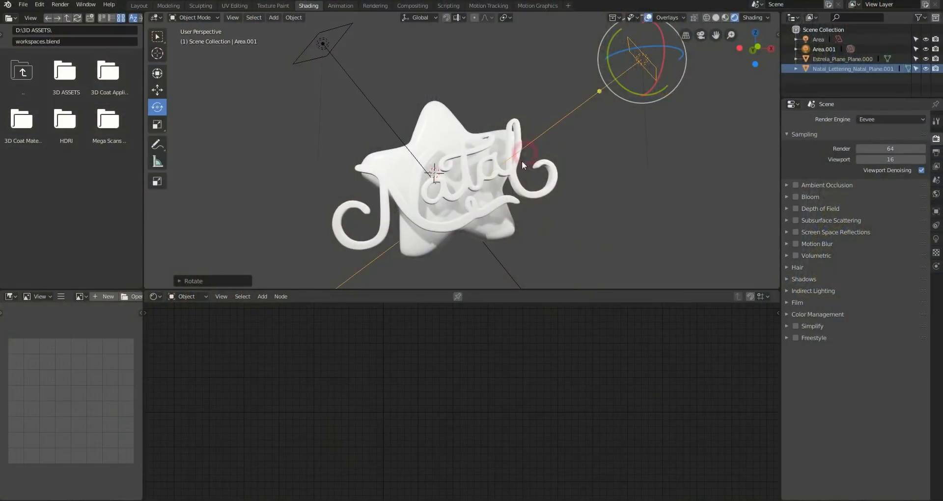
middle_drag(522, 161, 342, 204)
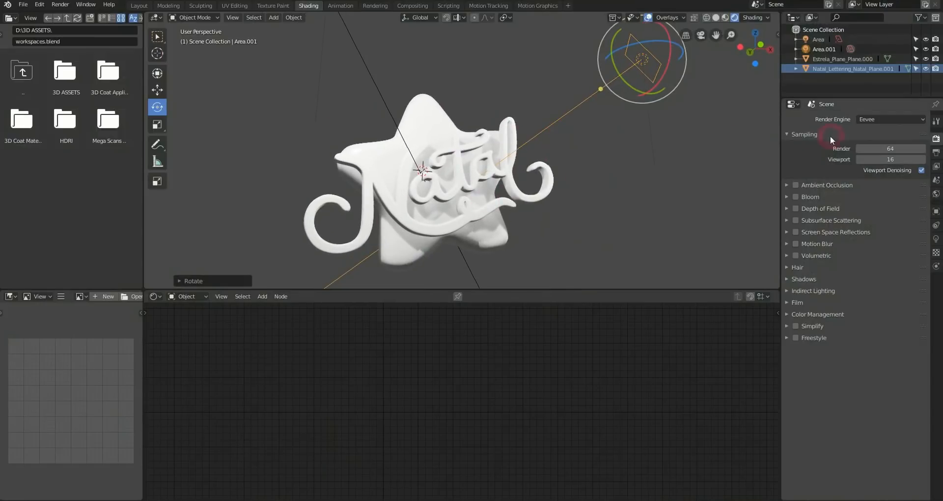
mouse_move(490, 162)
shift+middle_down()
mouse_move(519, 160)
mouse_move(502, 164)
shift+middle_up()
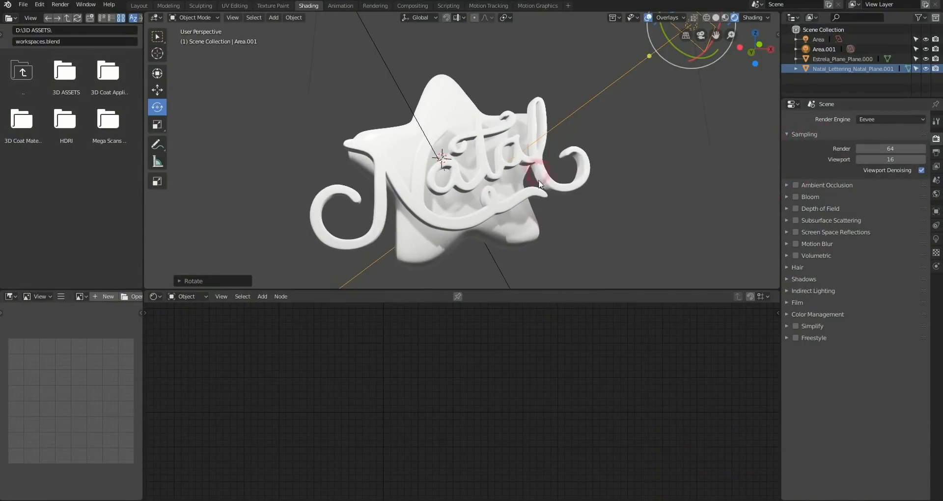
Step: Enable ambient occlusion in the render settings and set its distance to 1.36 m
click(790, 135)
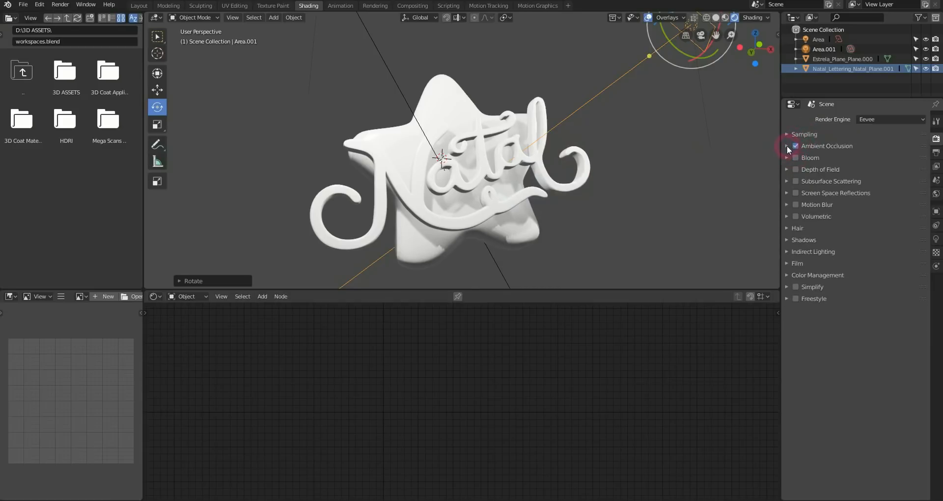
click(787, 145)
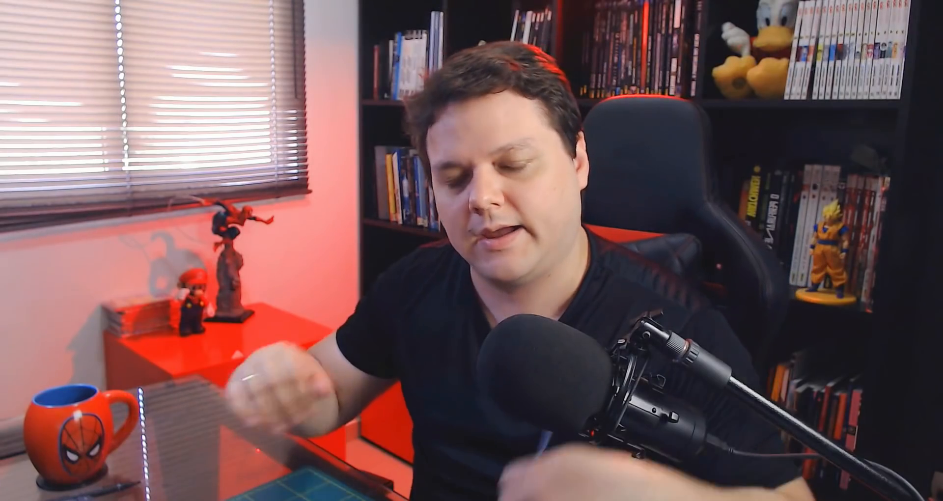
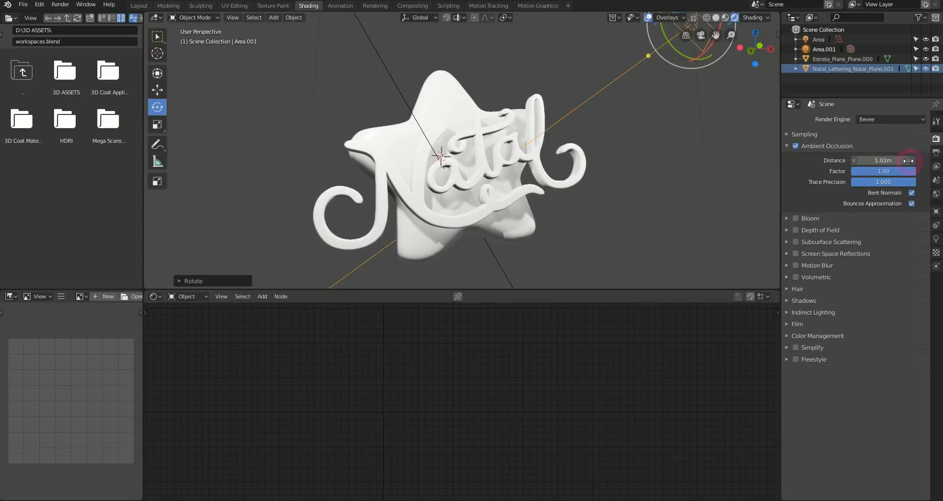
drag(908, 160, 915, 161)
middle_drag(737, 163, 514, 142)
click(879, 160)
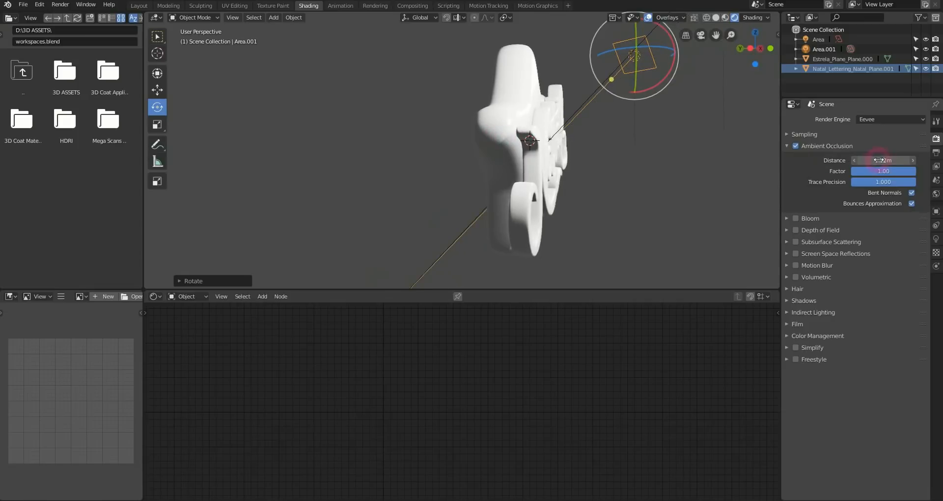
drag(878, 160, 917, 160)
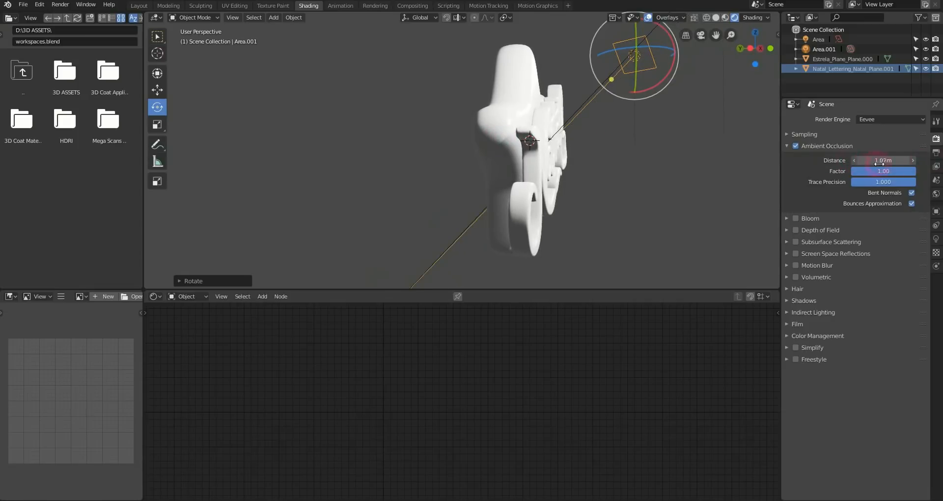
drag(874, 160, 881, 162)
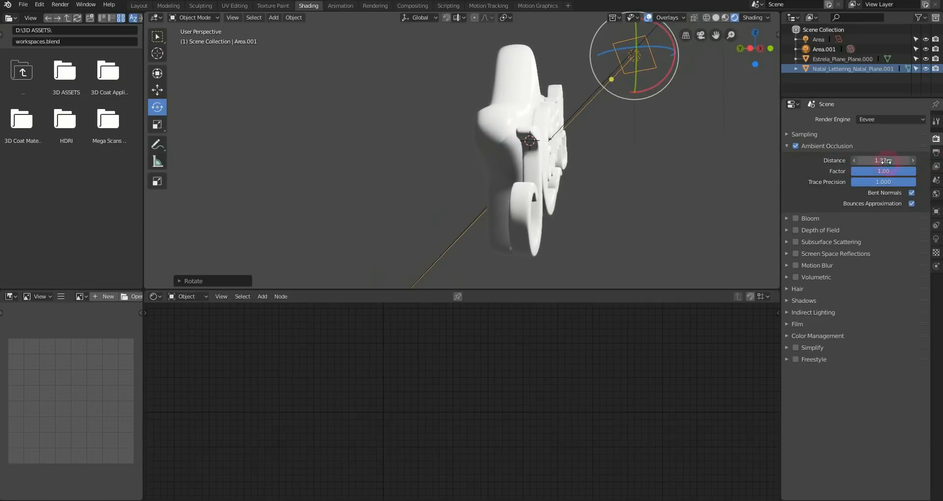
middle_drag(638, 167, 488, 146)
Step: Enable contact shadows on both area lights, first the duplicate and then the original
click(823, 49)
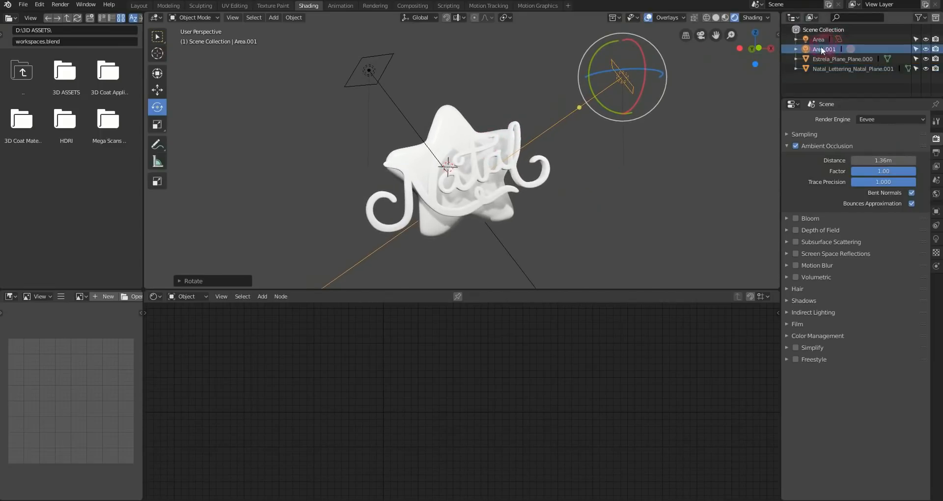
click(870, 106)
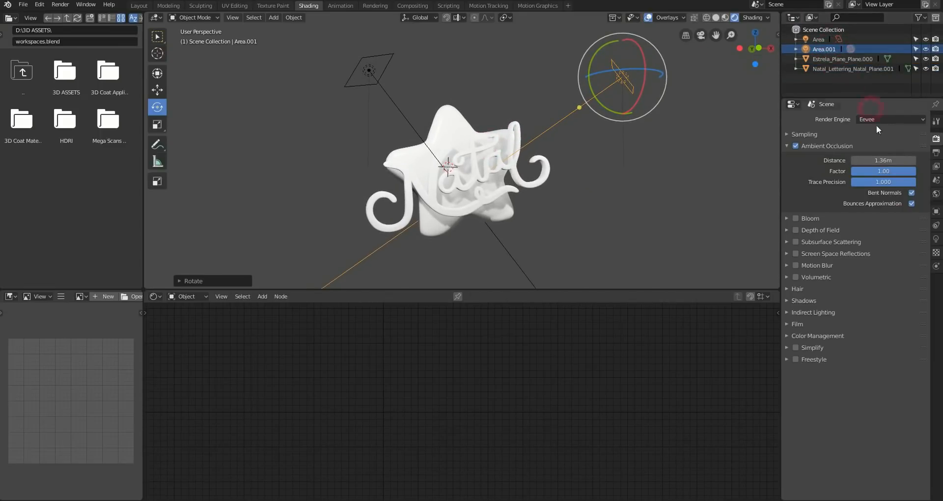
click(936, 238)
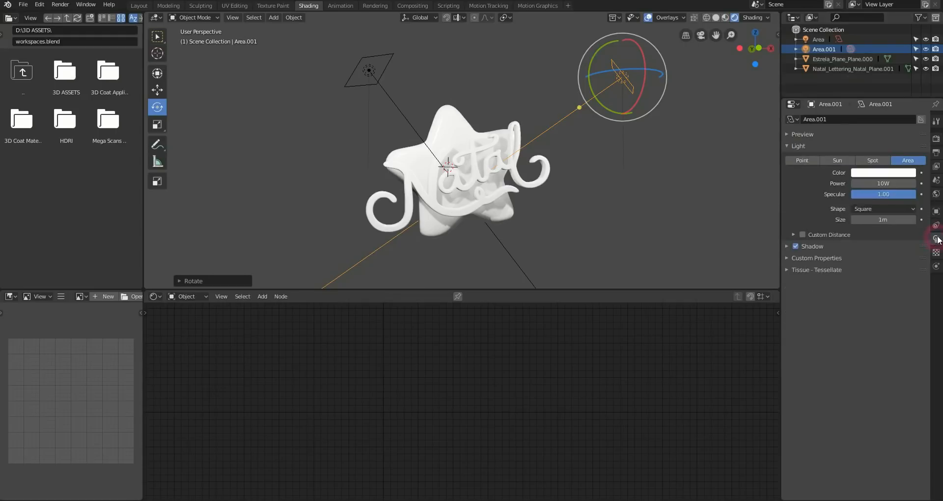
click(787, 246)
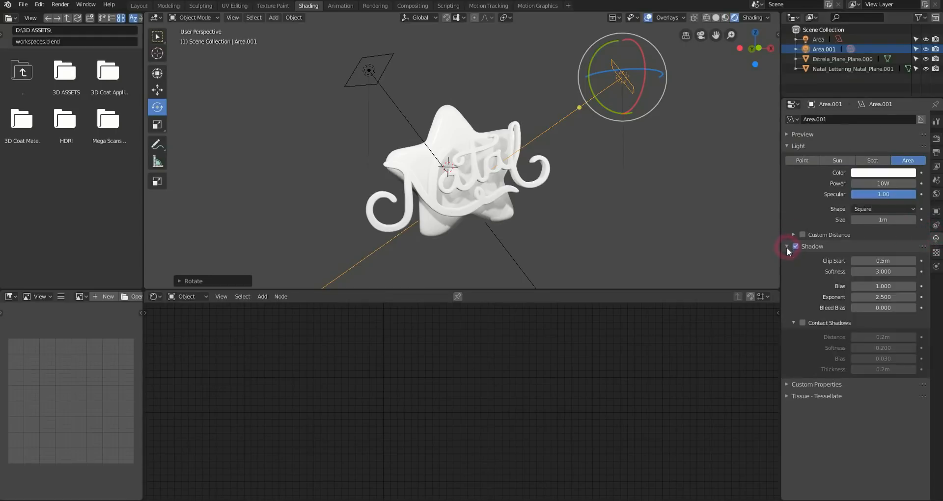
click(802, 323)
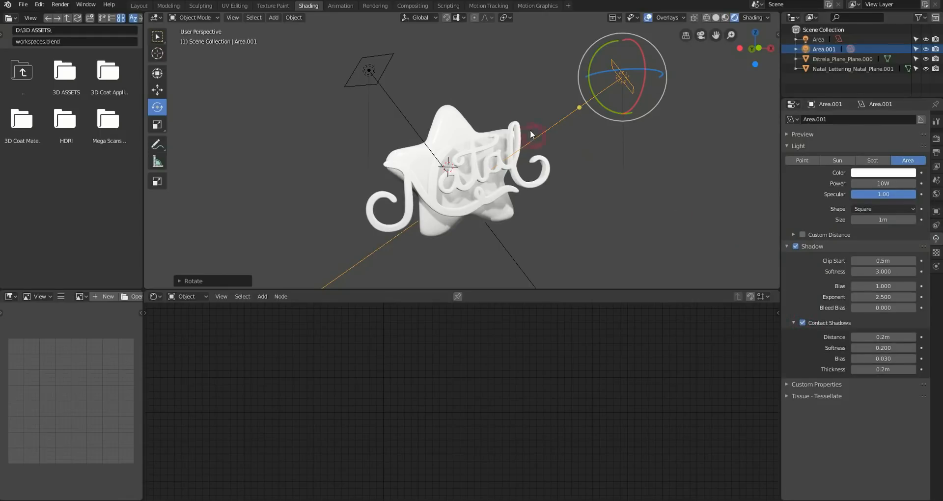
click(369, 74)
click(803, 323)
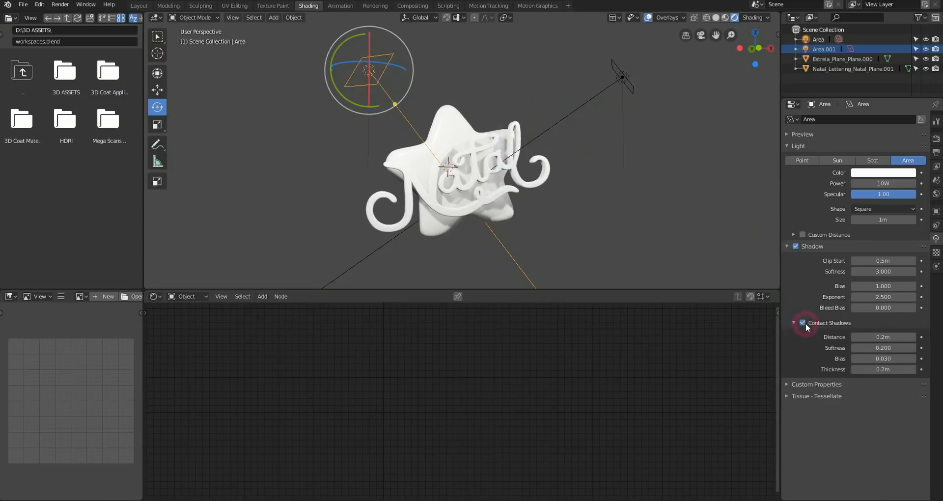
middle_drag(608, 196, 526, 158)
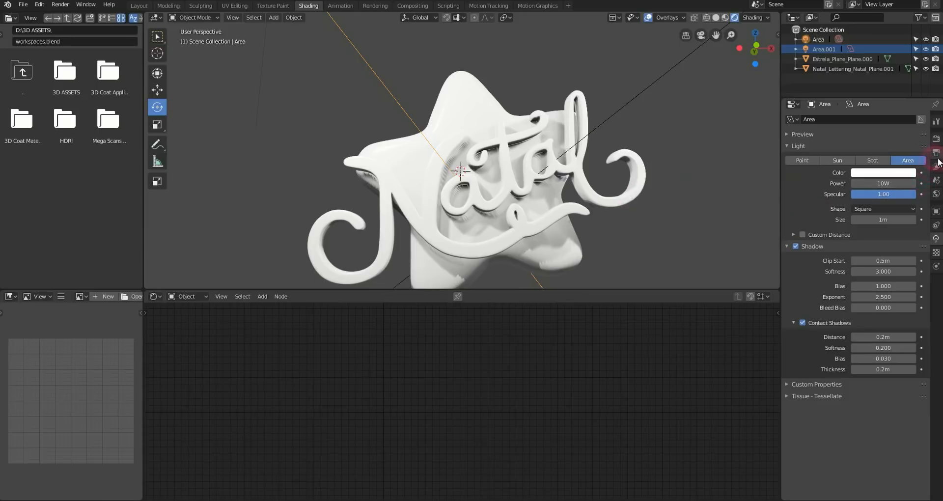
Step: Compare the lettering's shading with ambient occlusion off and on, leaving it enabled
click(936, 140)
click(796, 146)
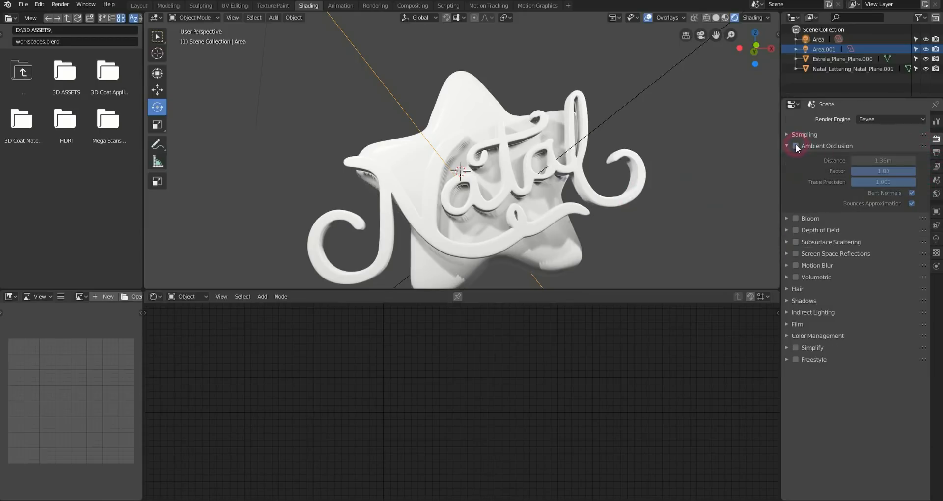
click(795, 146)
click(796, 145)
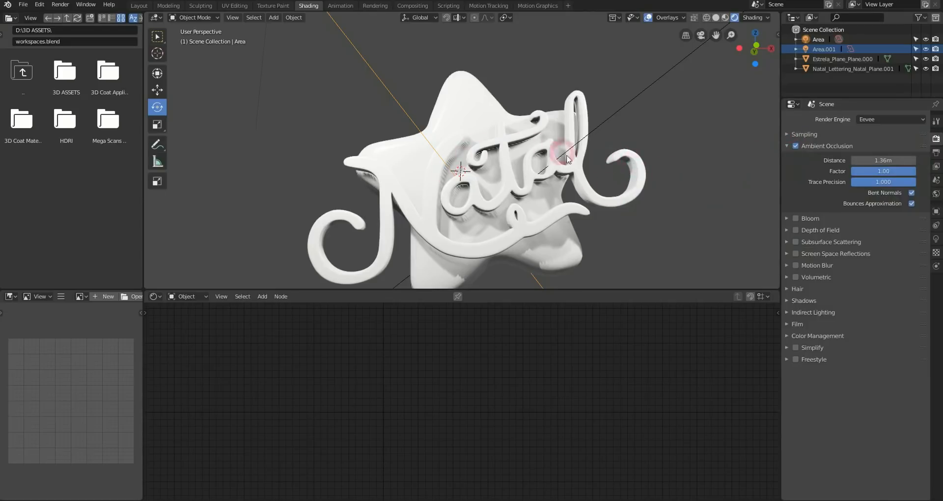
click(795, 146)
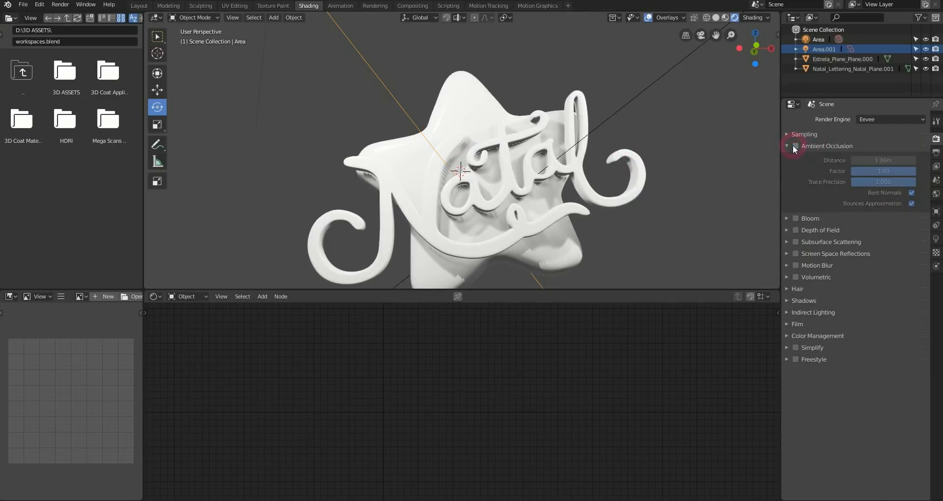
click(795, 146)
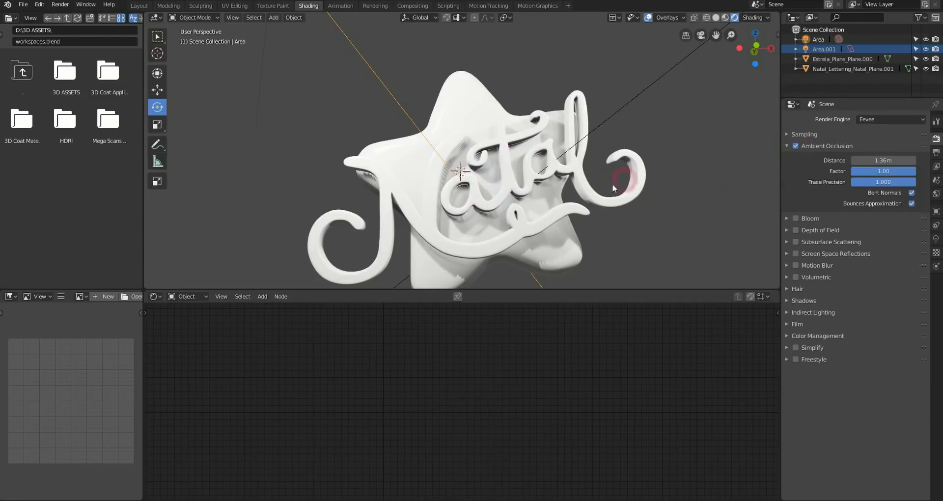
middle_drag(612, 187, 547, 182)
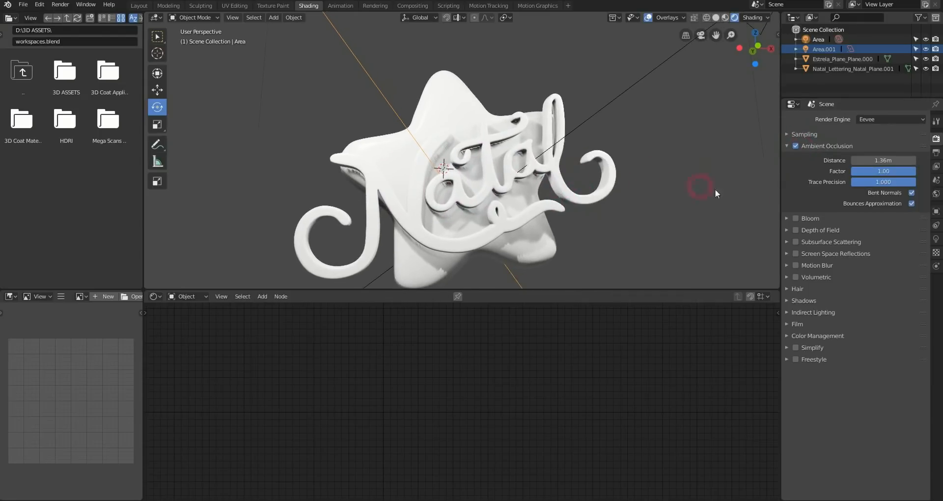
click(788, 146)
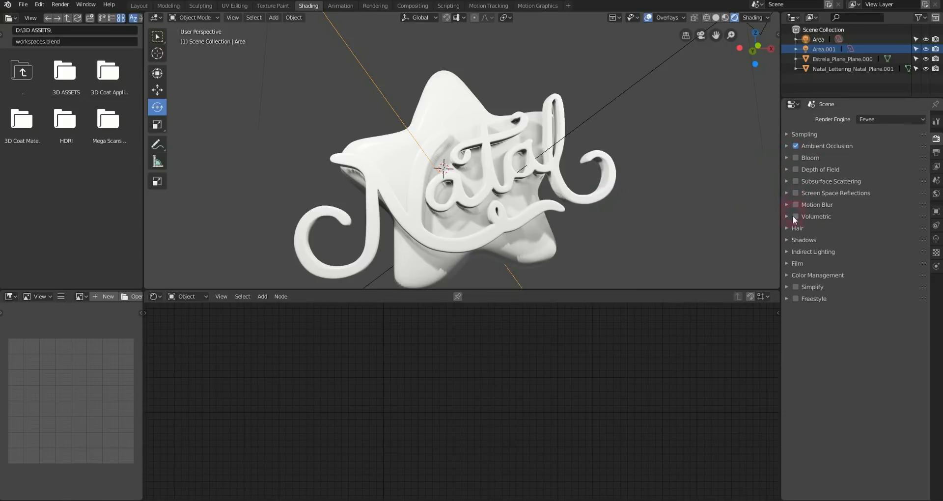
Step: Enable soft shadows in Eevee's shadow settings
click(789, 239)
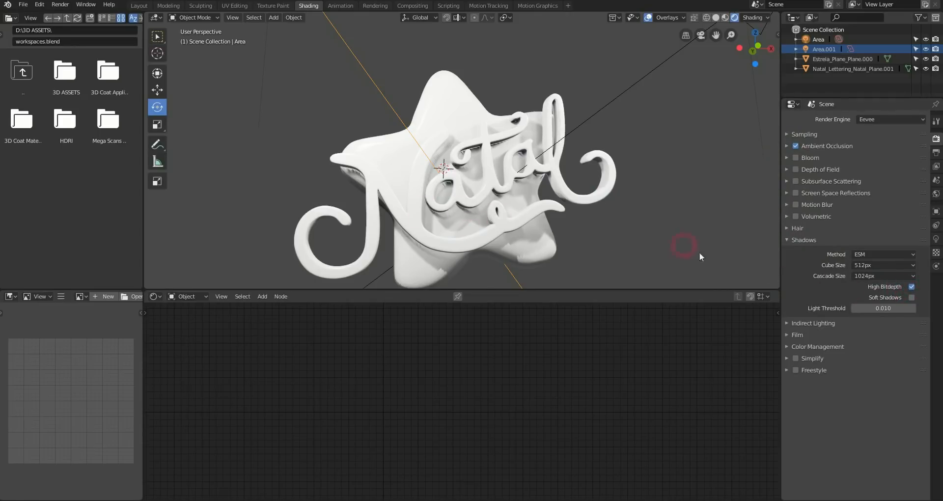
click(912, 296)
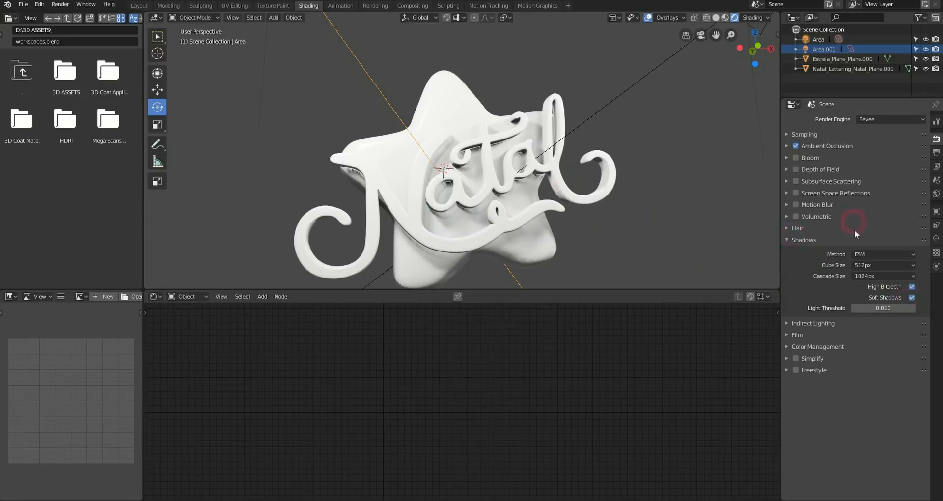
click(803, 241)
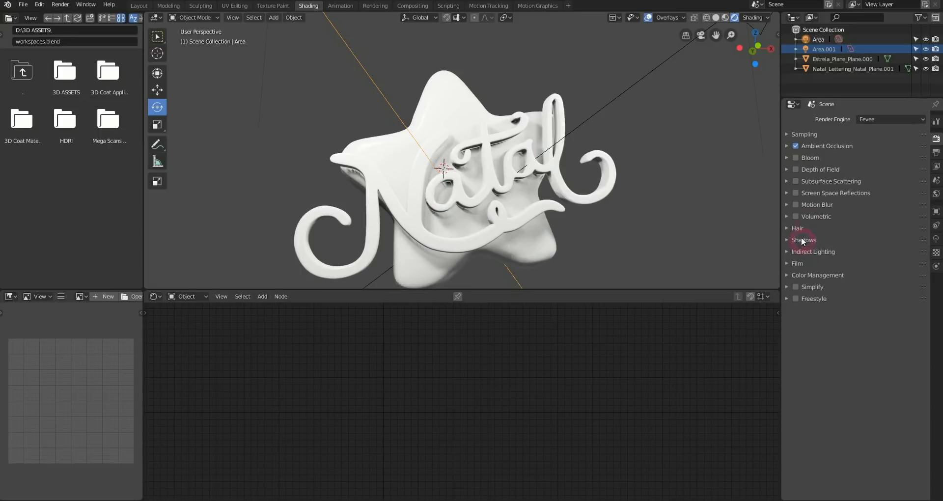
Step: Enable screen space reflections with Half Res Trace off and trace precision set to 1.000
click(795, 193)
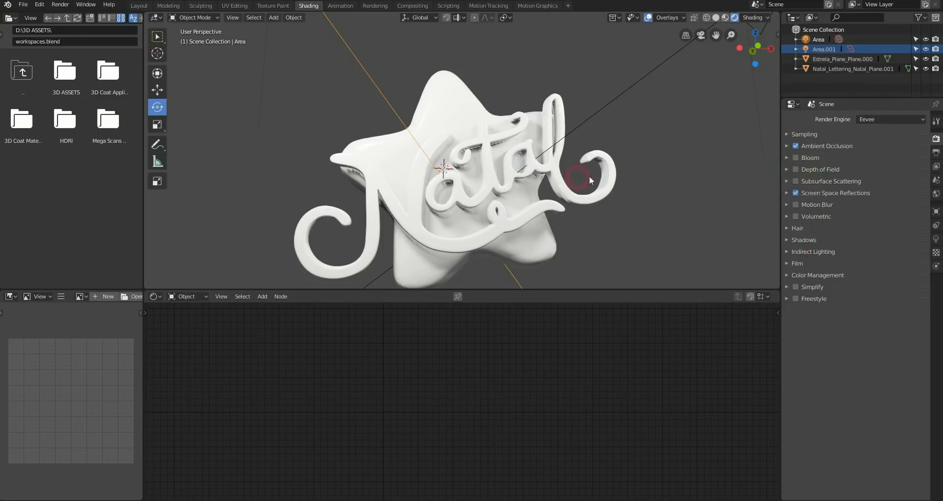
click(786, 193)
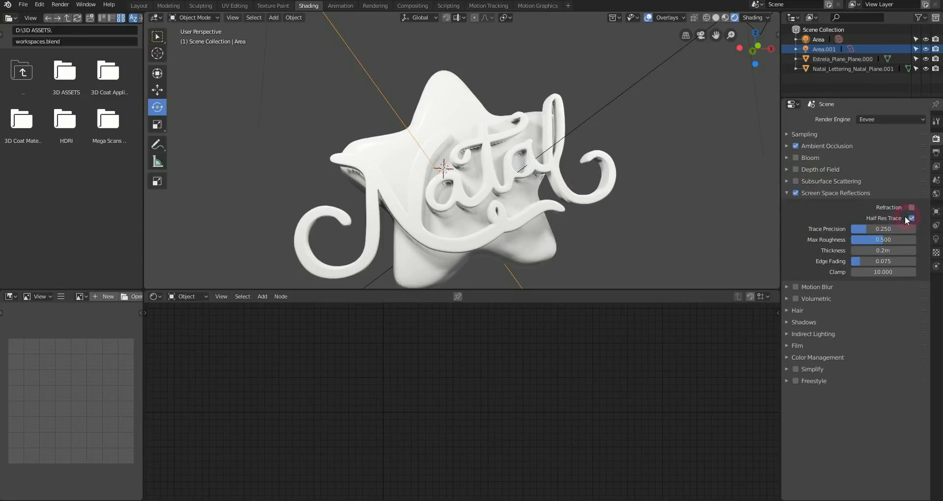
drag(863, 229, 916, 229)
middle_drag(467, 189, 491, 162)
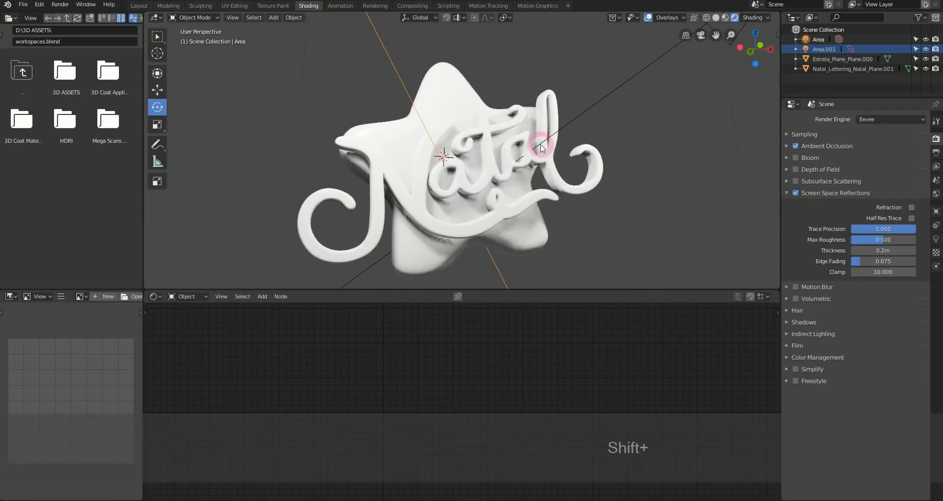
shift+middle_drag(541, 146, 496, 161)
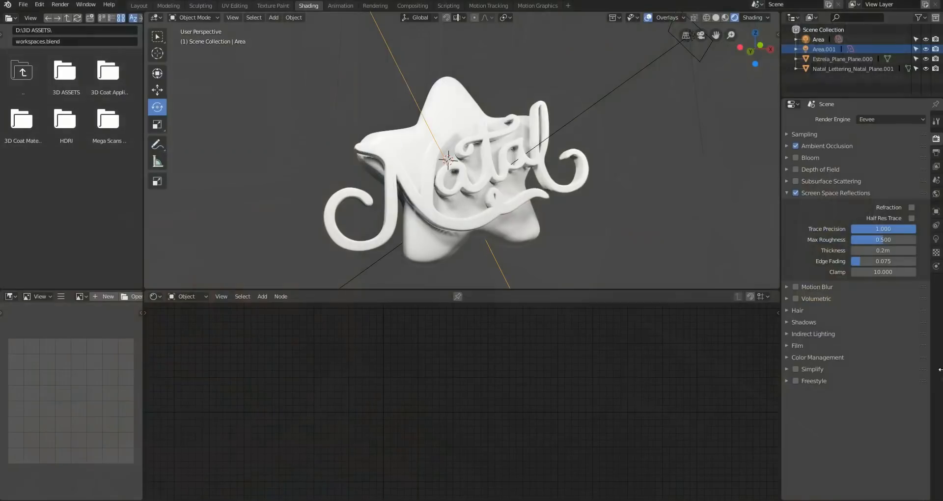
drag(488, 152, 479, 182)
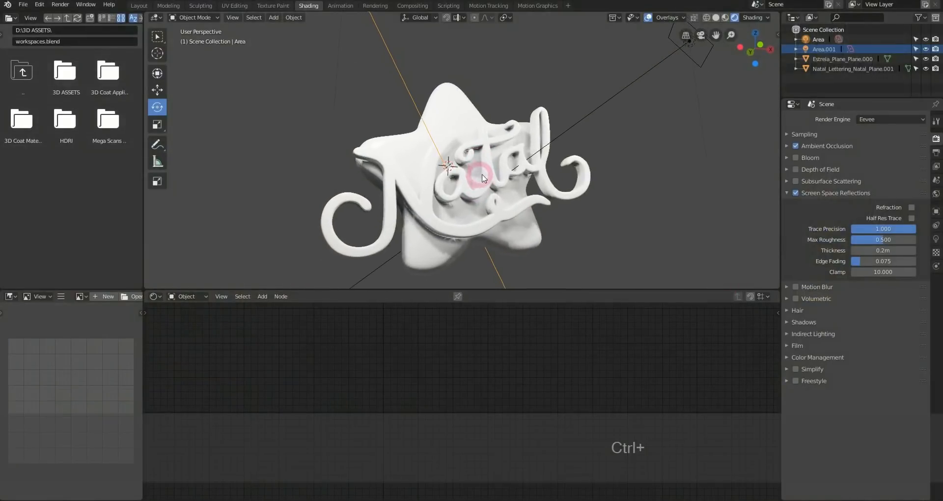
Step: Replace the lettering's existing material with a new one named Metal
click(565, 196)
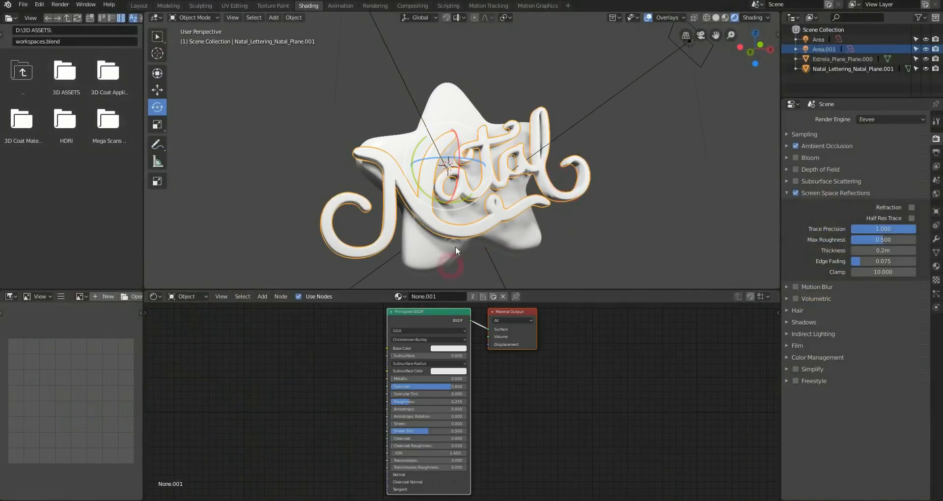
click(935, 267)
click(855, 137)
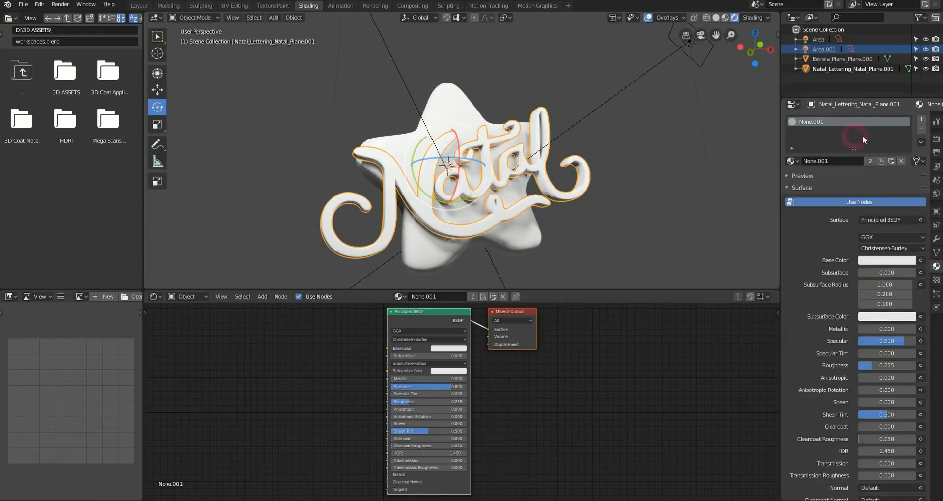
click(921, 131)
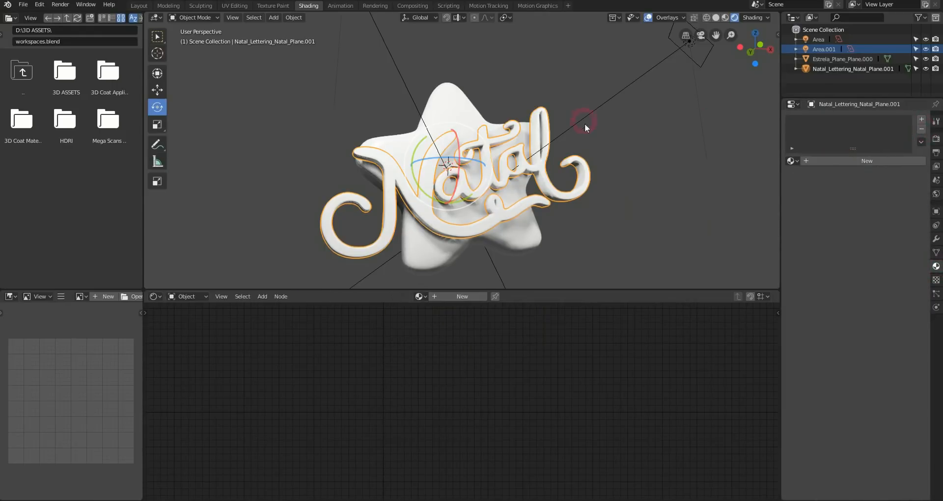
click(823, 161)
click(841, 161)
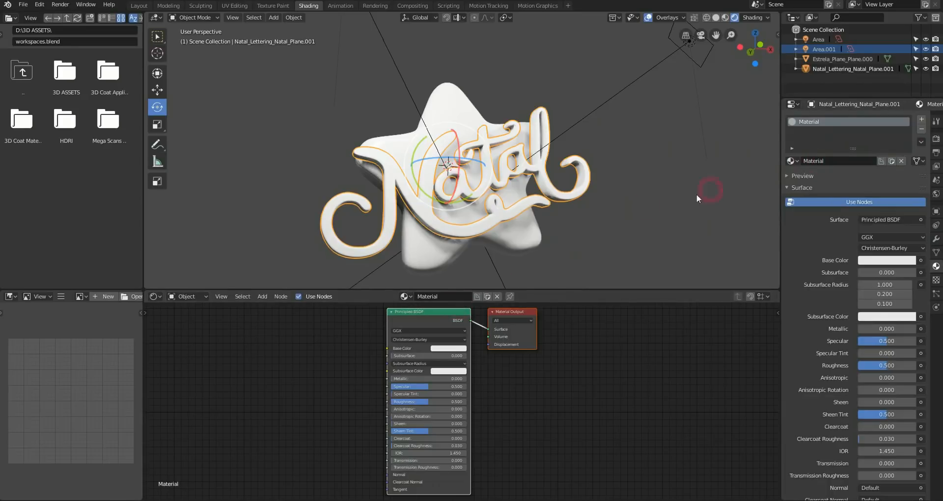
text(Metal)
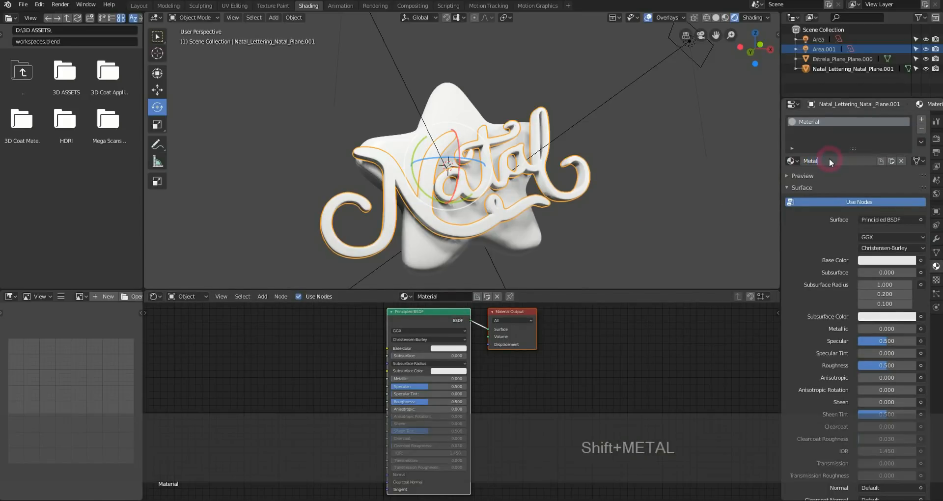
key(Return)
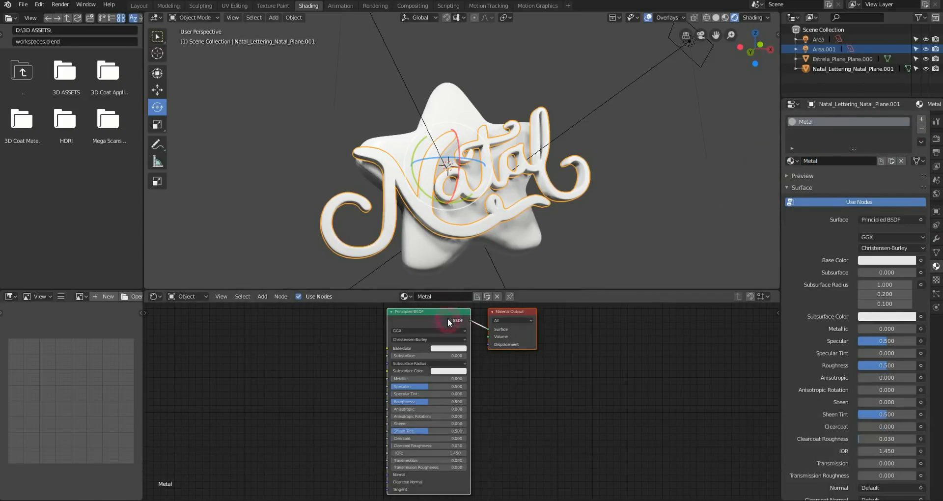
Step: Move the Principled BSDF node farther from the Material Output node and bring up the render settings
drag(441, 316, 414, 323)
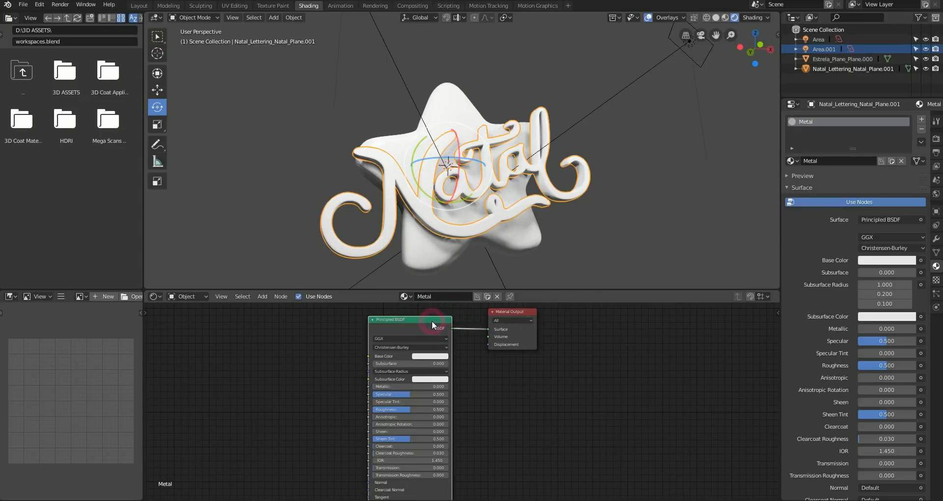
mouse_move(431, 322)
mouse_down()
mouse_move(389, 319)
mouse_move(415, 326)
mouse_up()
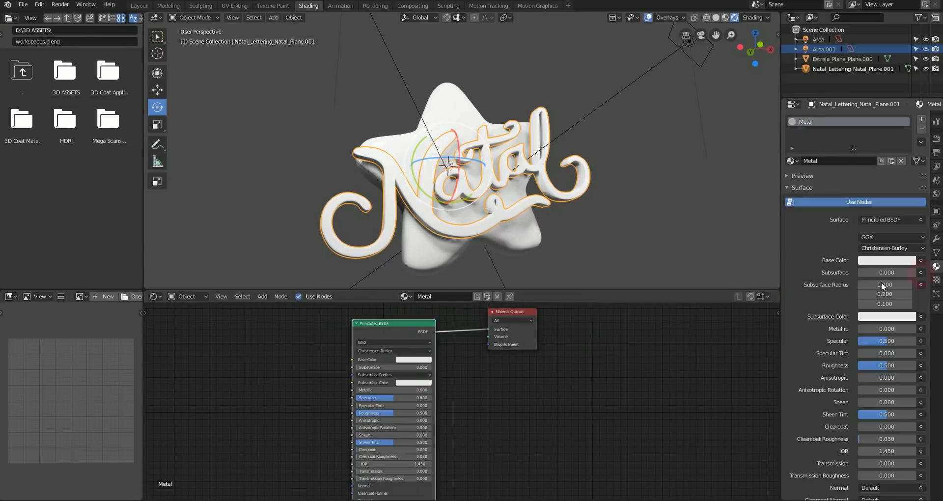
drag(476, 399, 784, 377)
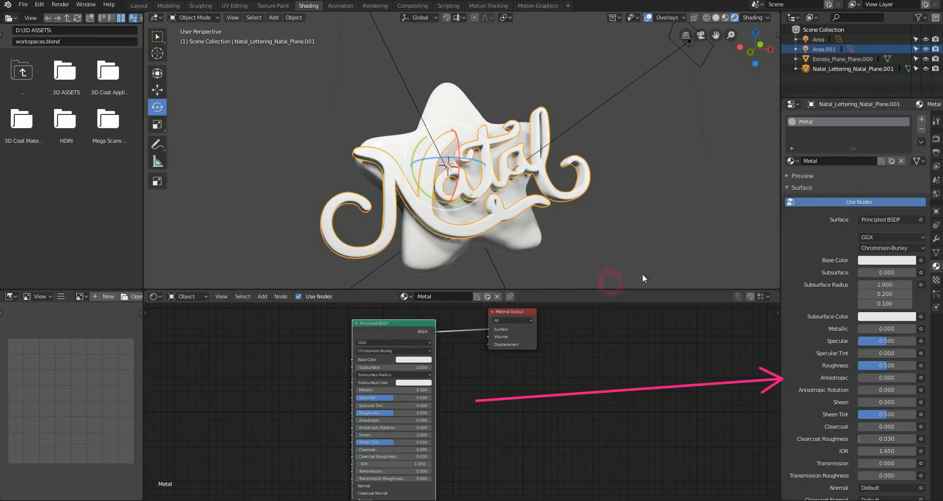
click(936, 139)
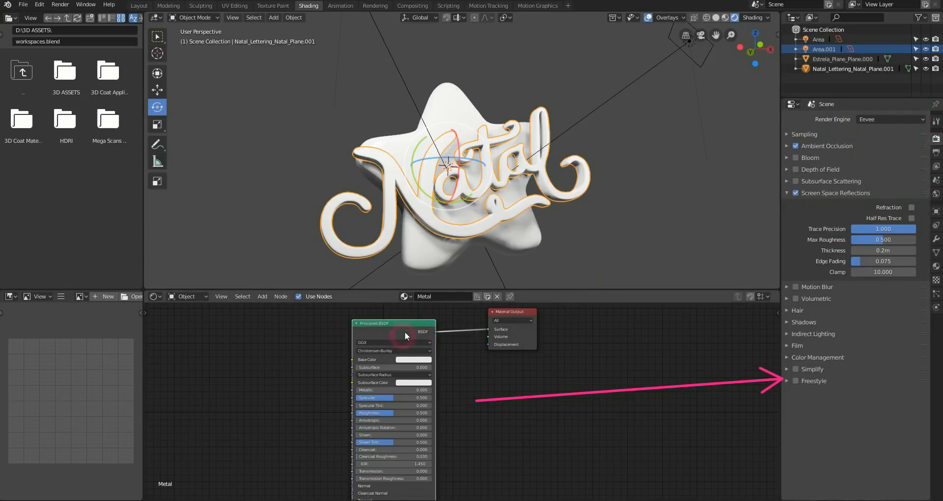
mouse_move(399, 324)
mouse_down()
mouse_move(421, 324)
mouse_move(407, 321)
mouse_up()
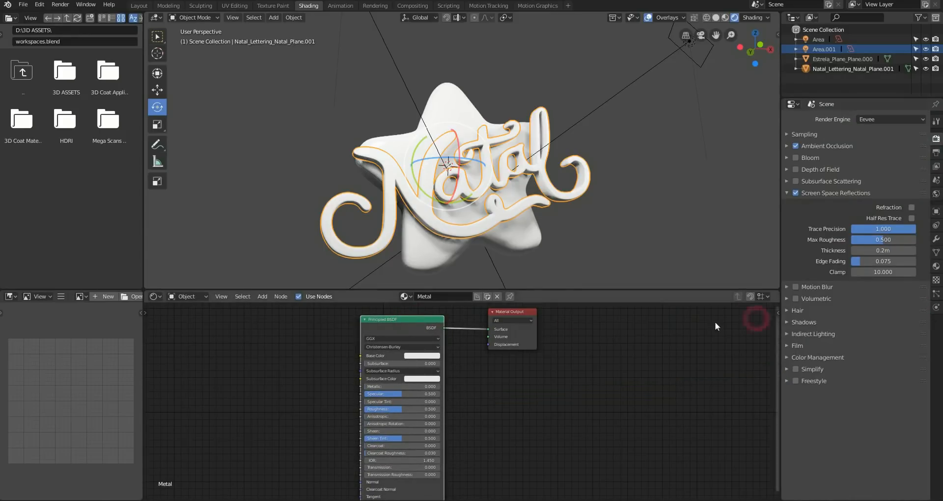
Step: Set the Metal material's Metallic to 1.000 and hide the viewport overlays
middle_drag(340, 362, 411, 364)
middle_drag(526, 365, 508, 358)
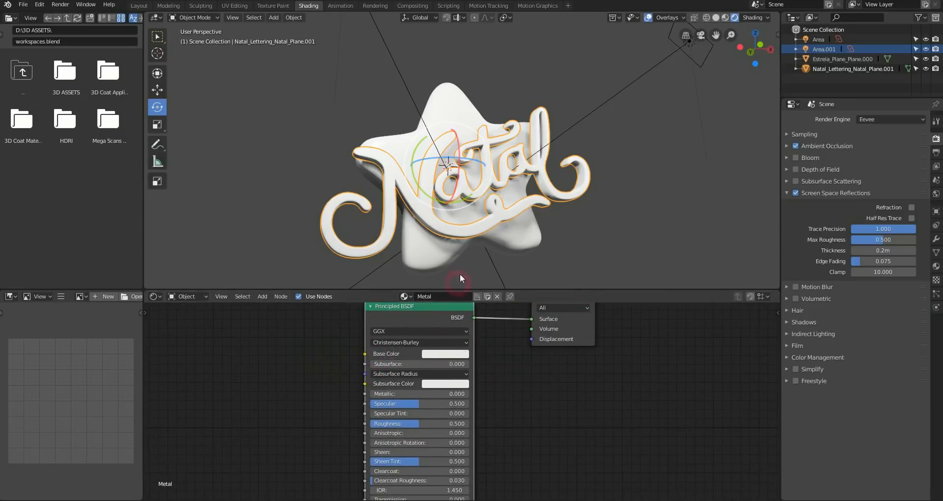
ctrl+middle_drag(486, 186, 495, 174)
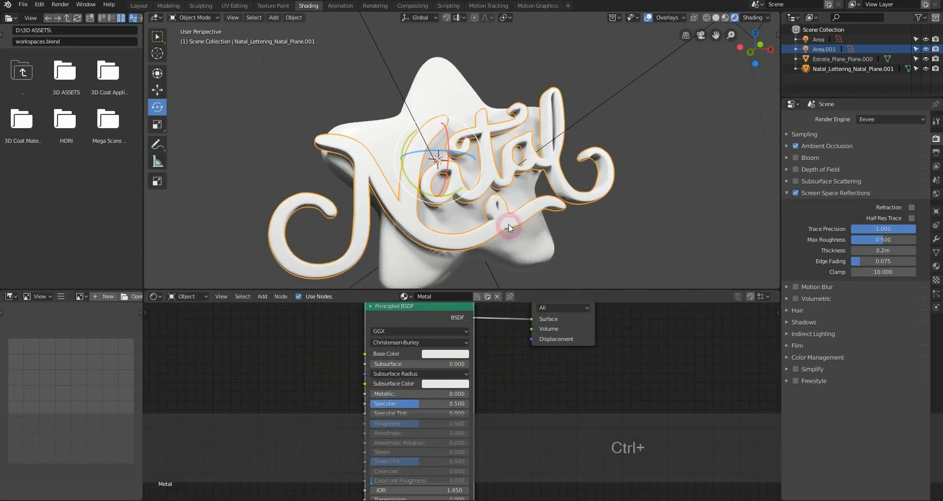
drag(382, 394, 487, 388)
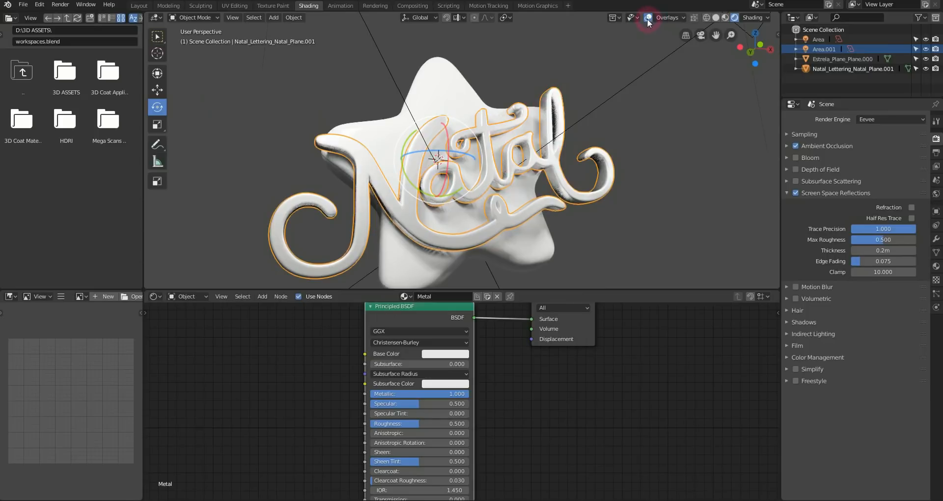
key(F10)
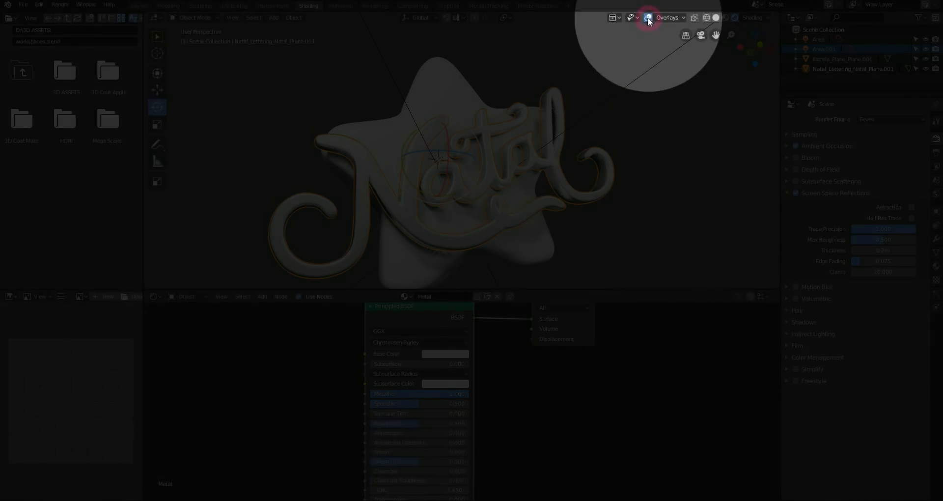
key(F10)
click(648, 18)
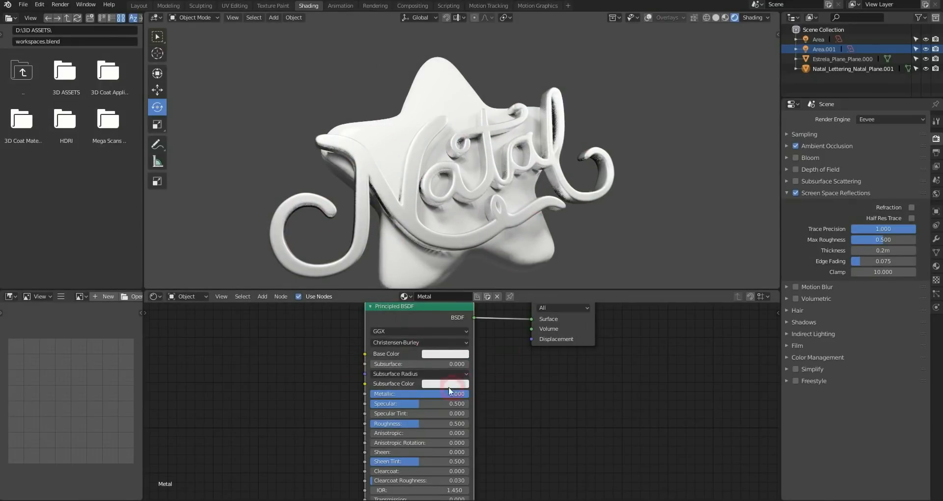
drag(465, 393, 485, 381)
Step: Set the Metal material's base color to golden orange, about H 0.097, S 0.868, V 0.906
click(448, 354)
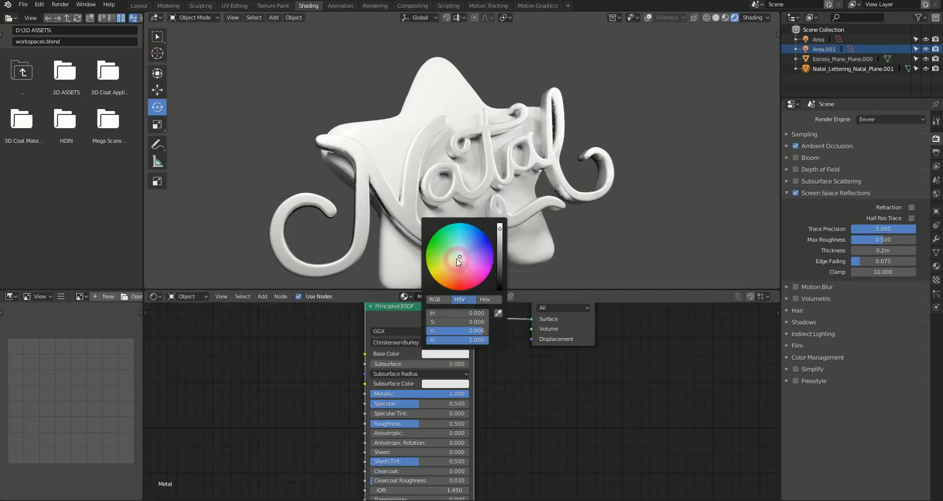
drag(457, 259, 443, 280)
click(444, 353)
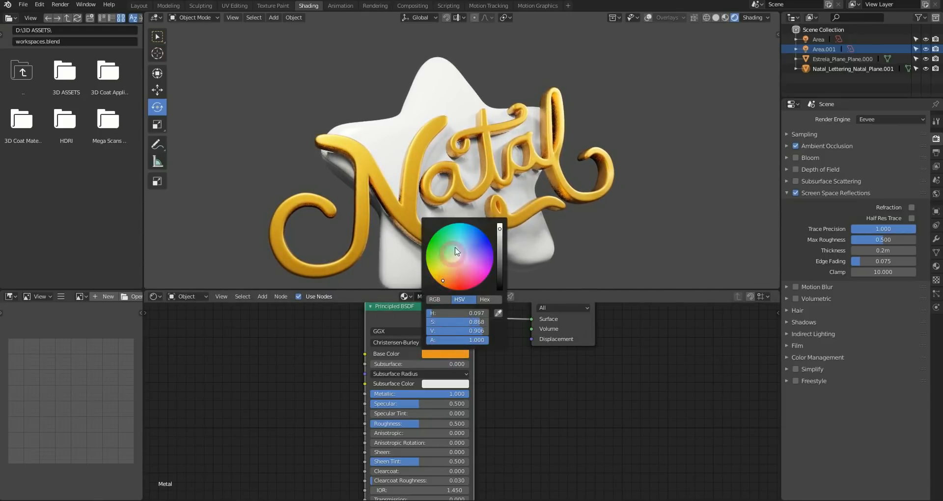
Step: Set the Metal material's Specular to 1.000 and its Roughness to 0.310, checking the lettering's reflections from different angles
middle_drag(473, 395, 456, 385)
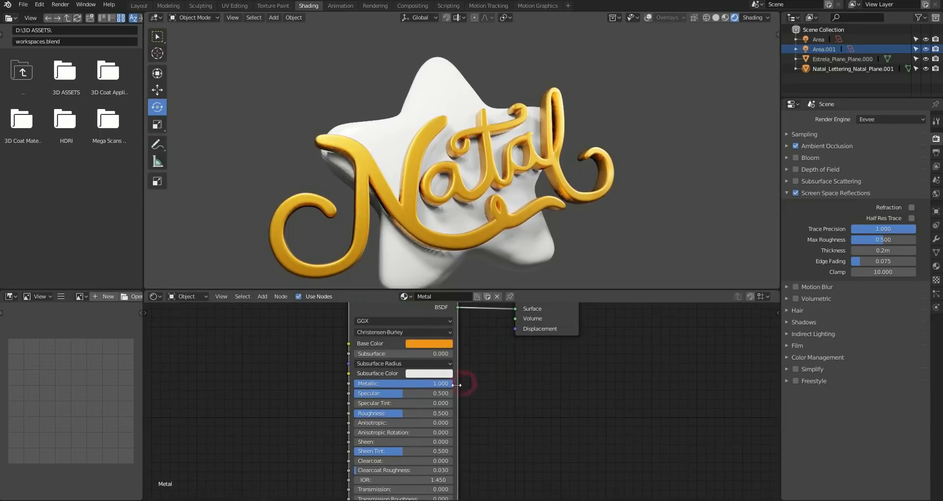
drag(402, 393, 381, 391)
drag(452, 396, 448, 389)
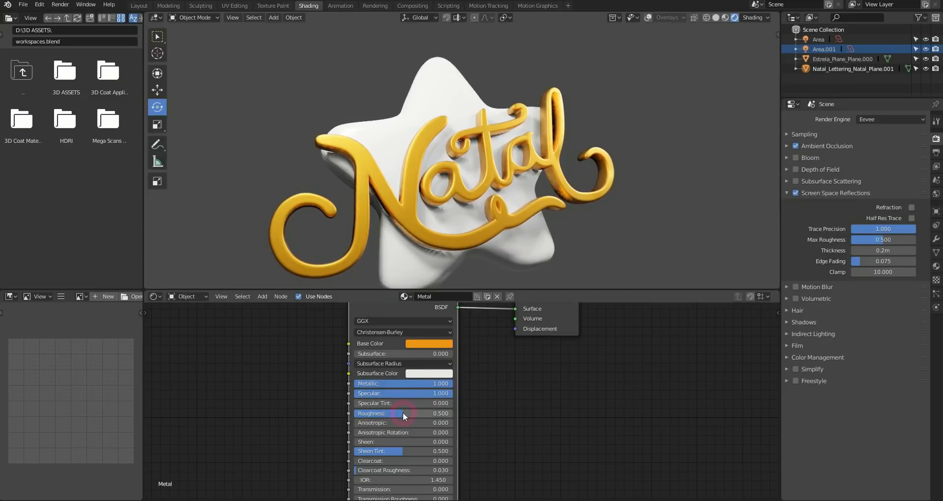
drag(403, 412, 365, 415)
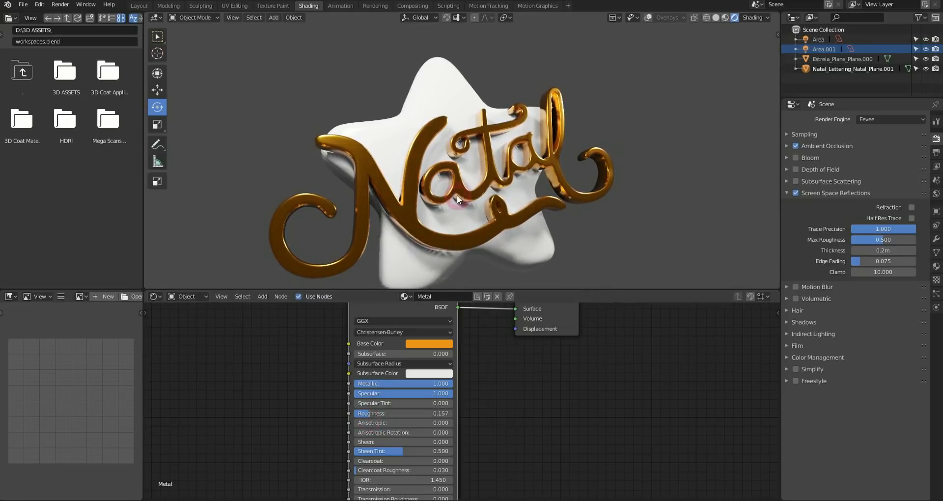
middle_drag(457, 195, 432, 255)
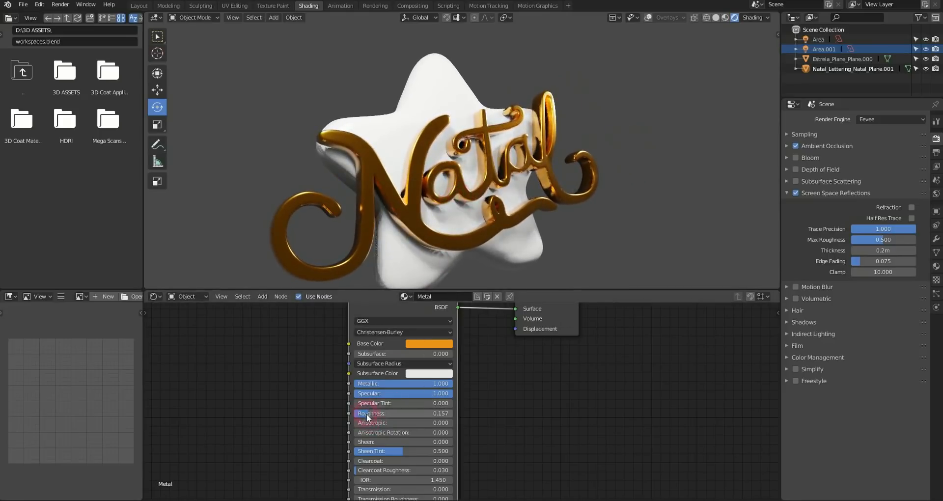
mouse_move(367, 416)
mouse_down()
mouse_move(396, 416)
mouse_move(383, 415)
mouse_up()
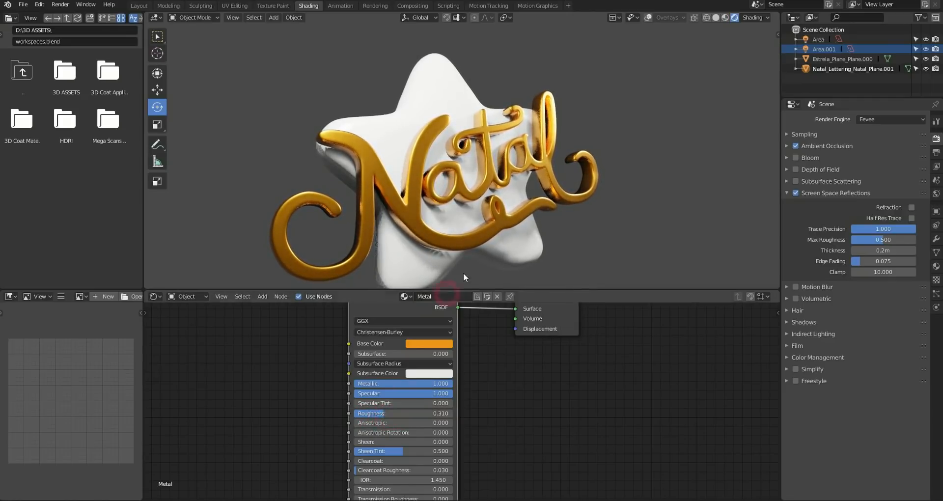
middle_drag(463, 274, 486, 158)
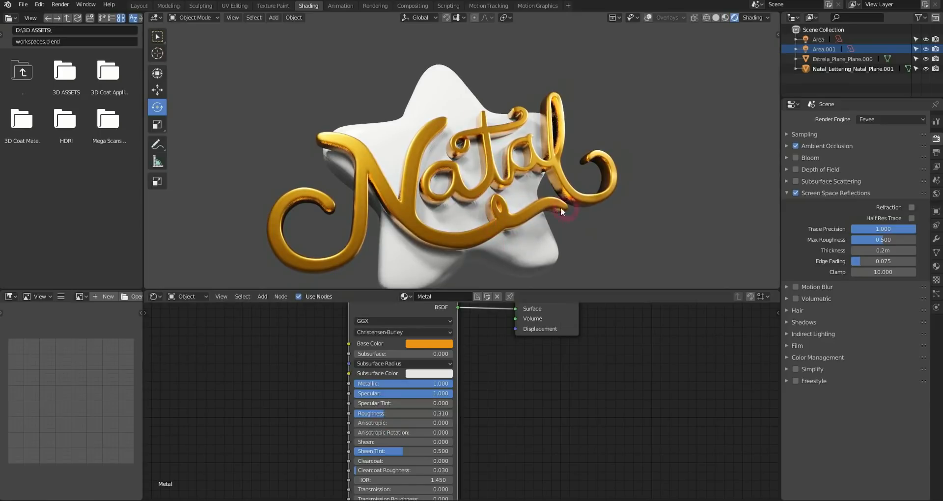
Step: Replace the star's existing material with a new one named Estrela
click(531, 254)
click(936, 212)
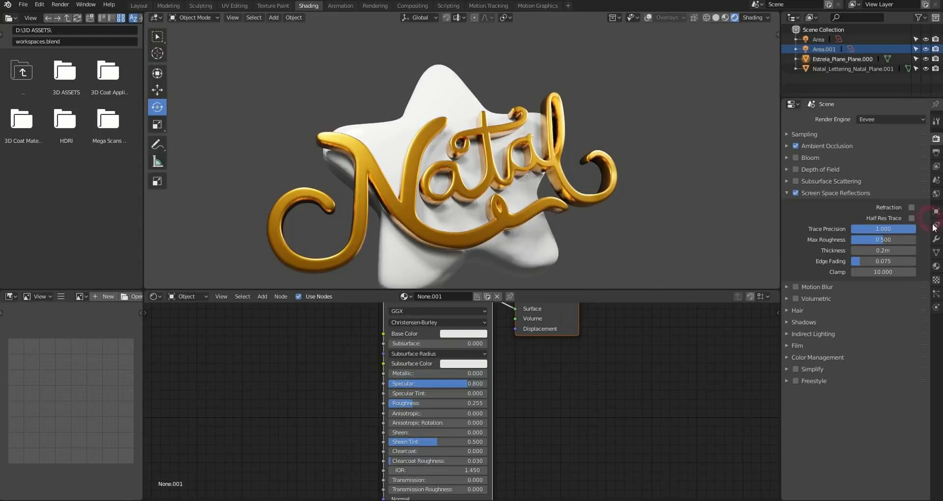
click(935, 266)
click(921, 129)
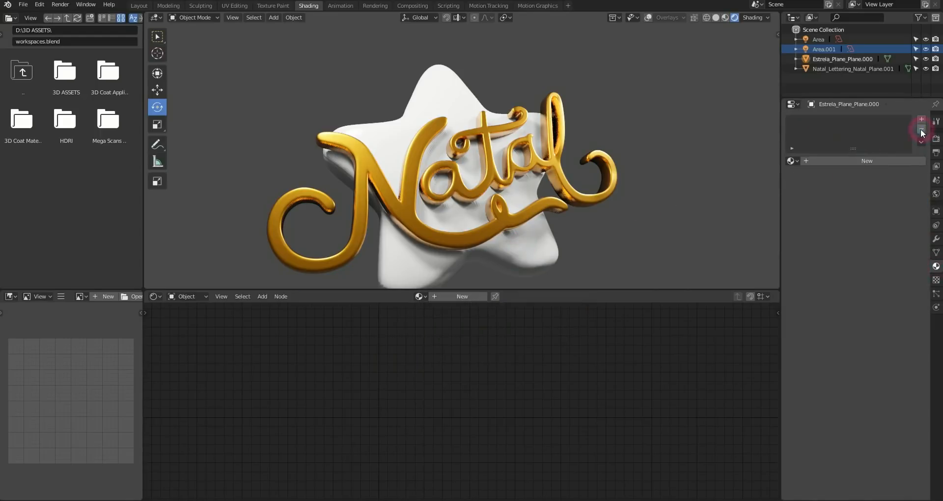
click(846, 161)
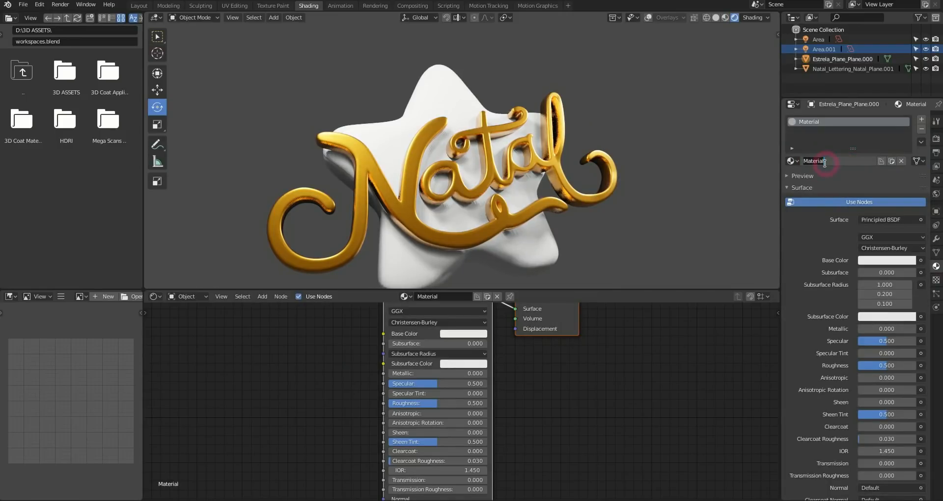
text(Es)
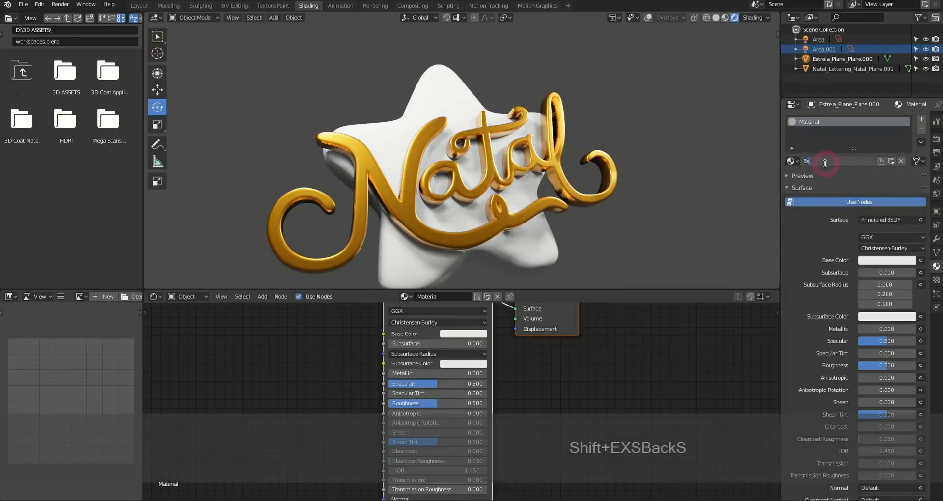
text(trela)
key(Return)
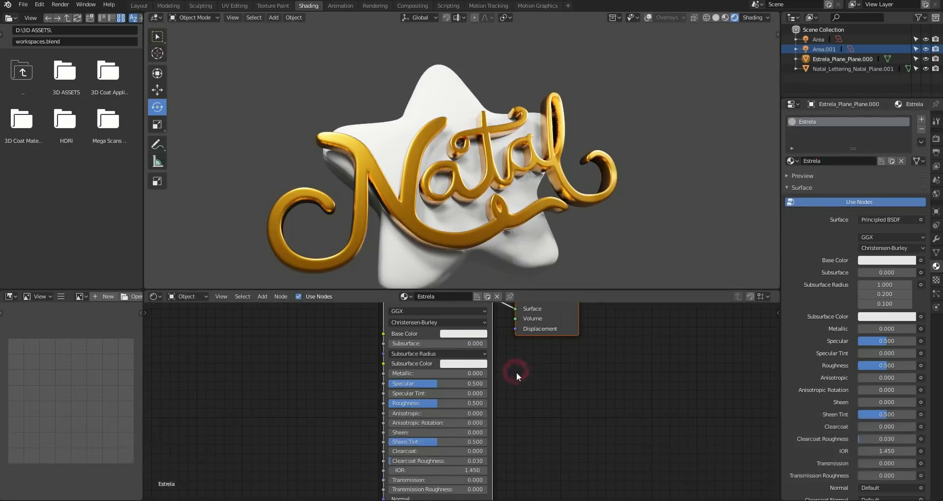
Step: Set the Estrela material's base color to a darker green, about H 0.249, S 0.770, V 0.586
shift+scroll(501, 369, up, 2)
click(464, 355)
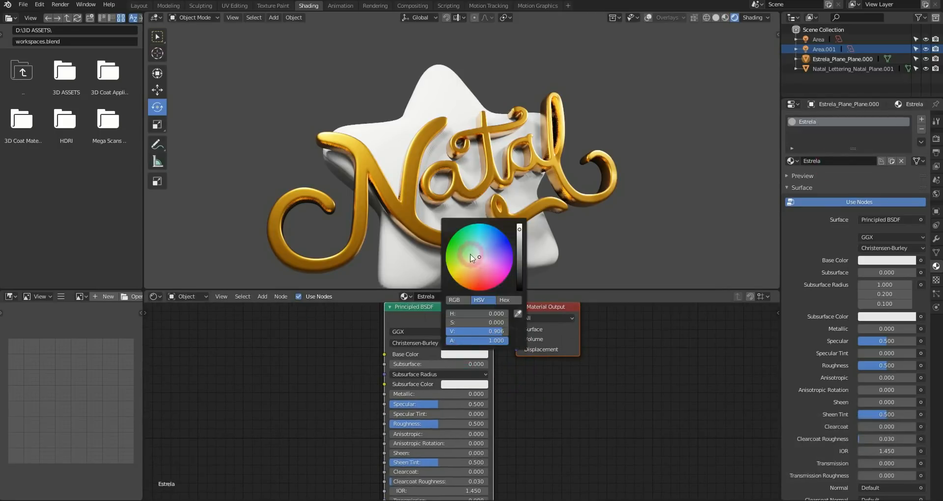
drag(470, 257, 453, 265)
click(519, 252)
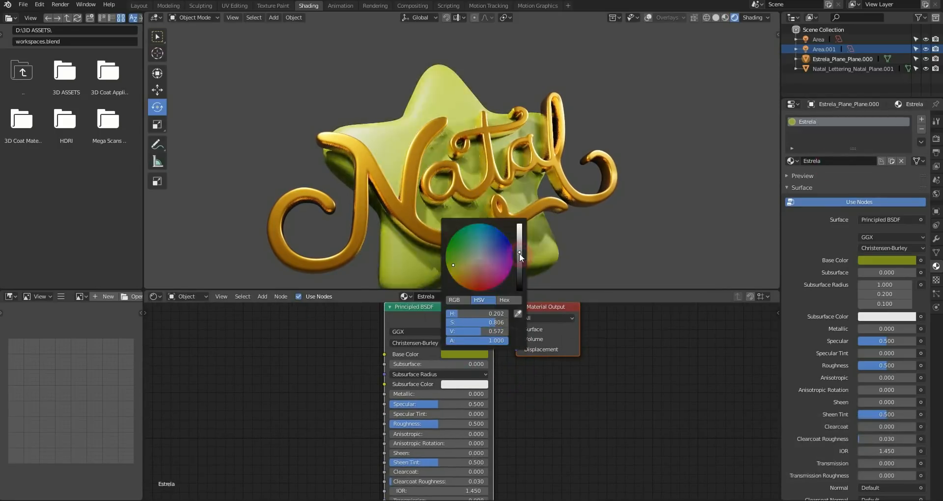
mouse_move(519, 252)
mouse_down()
mouse_move(520, 261)
mouse_move(518, 252)
mouse_up()
drag(459, 263, 452, 257)
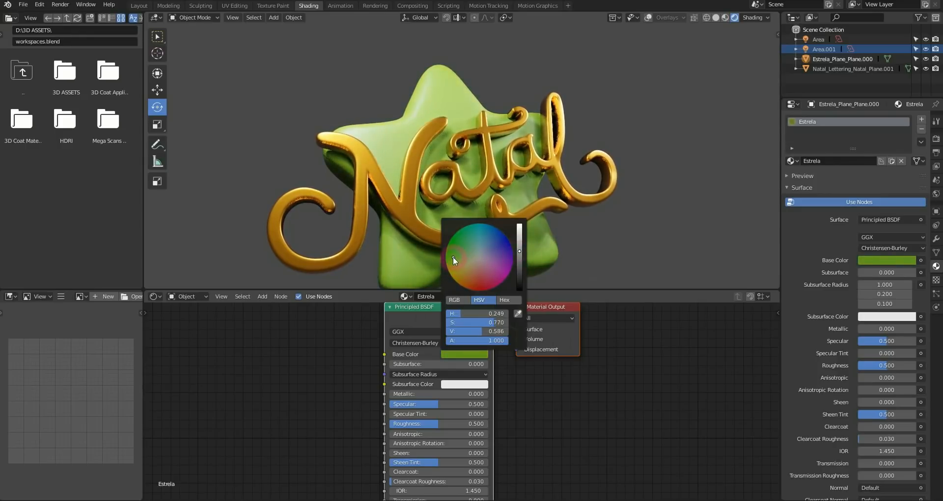
Step: Set the Estrela material's Specular to 0.810, Roughness to 0.367 and Metallic to 1.000
middle_drag(345, 364, 334, 356)
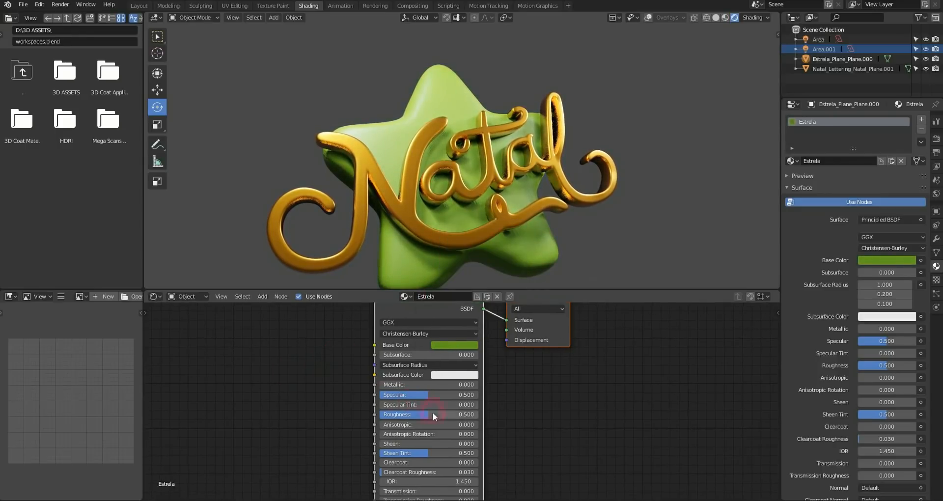
mouse_move(426, 394)
mouse_down()
mouse_move(467, 397)
mouse_move(410, 414)
mouse_up()
drag(387, 382, 493, 385)
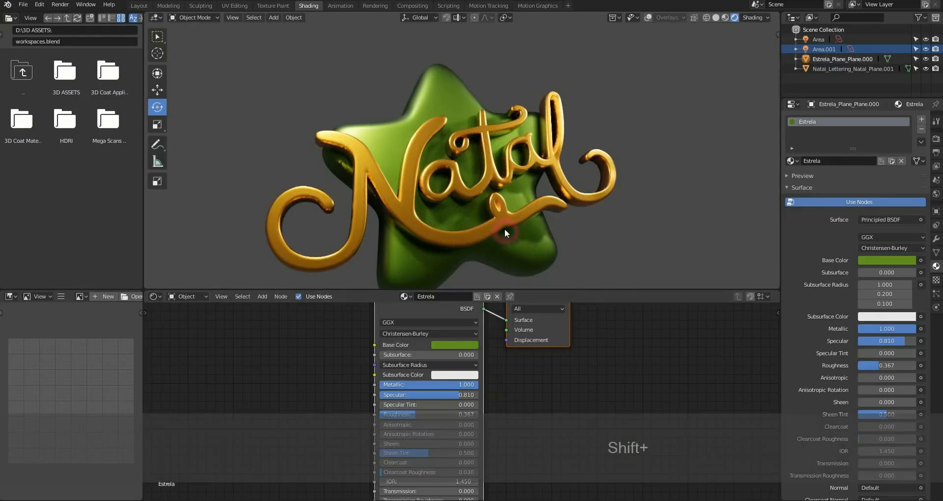
shift+middle_drag(505, 228, 467, 288)
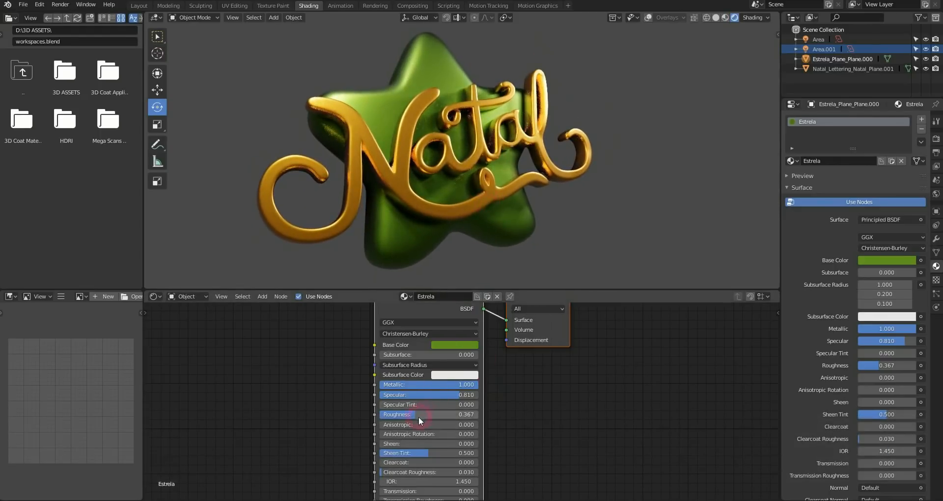
Step: Set the Estrela material's Roughness to 0.476
mouse_move(411, 414)
mouse_down()
mouse_move(457, 417)
mouse_move(390, 423)
mouse_move(420, 428)
mouse_up()
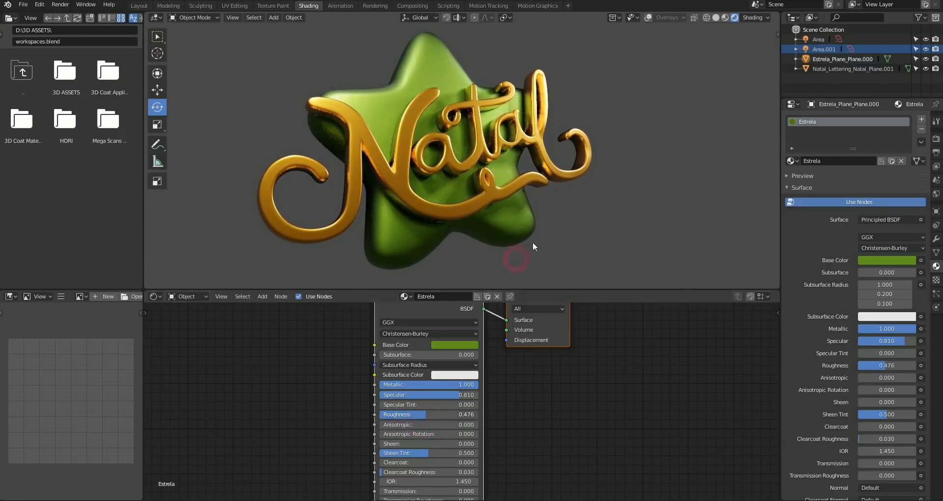
middle_drag(559, 195, 552, 191)
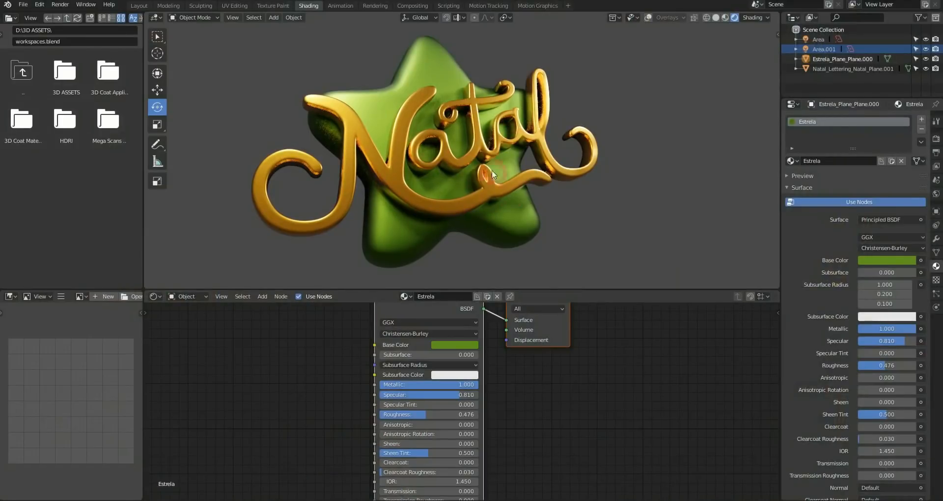
Step: Switch the node editor to the World shader and enable nodes for the world
click(185, 295)
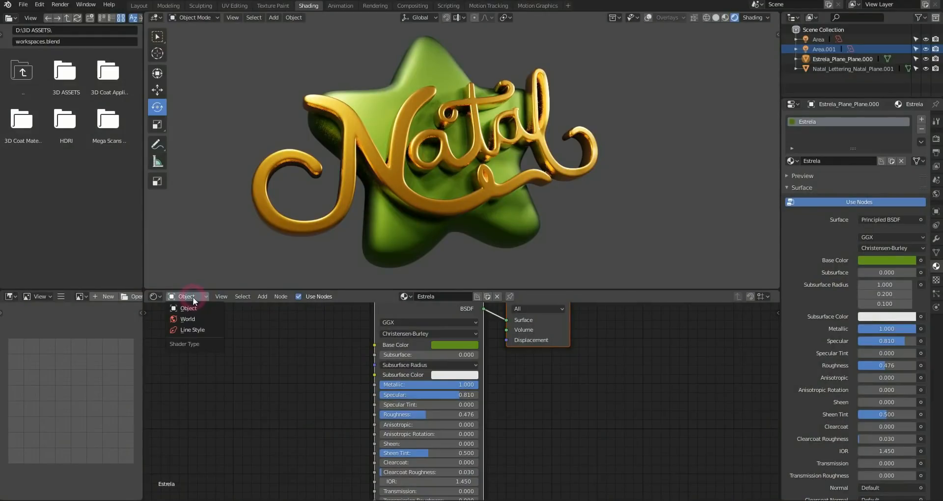
click(191, 320)
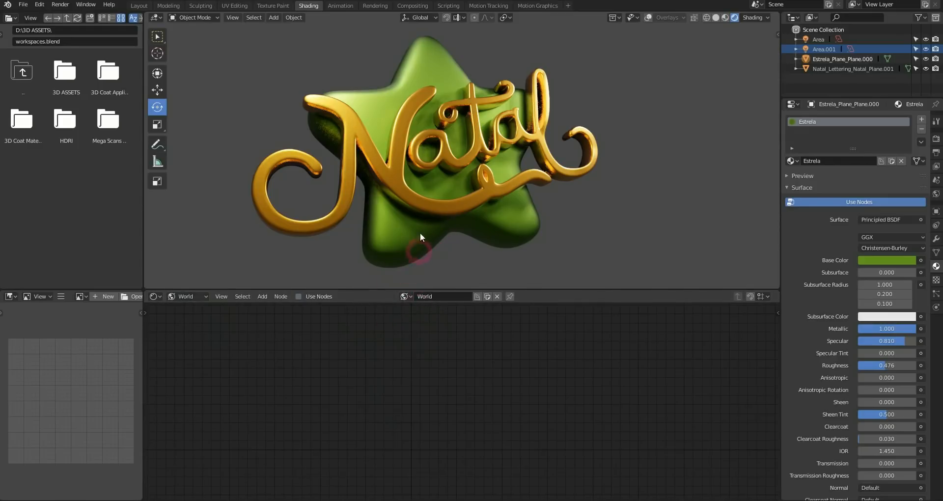
click(299, 296)
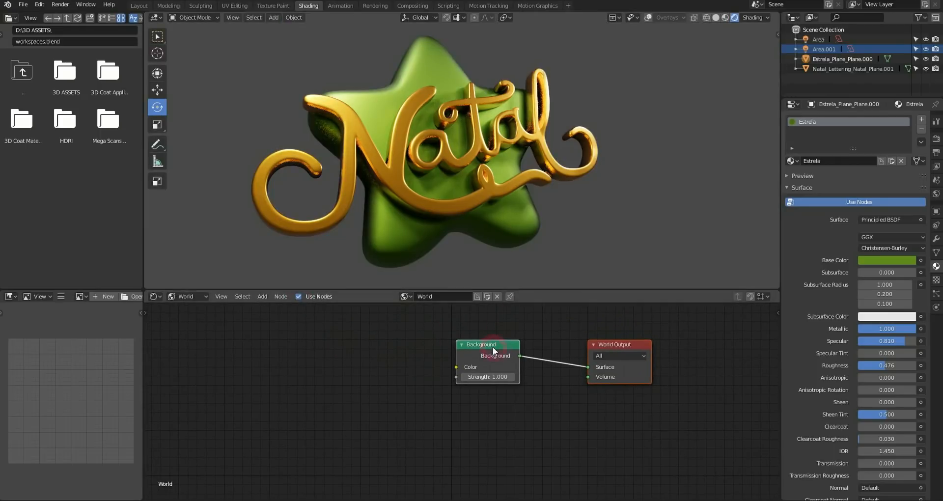
drag(493, 347, 479, 351)
click(389, 353)
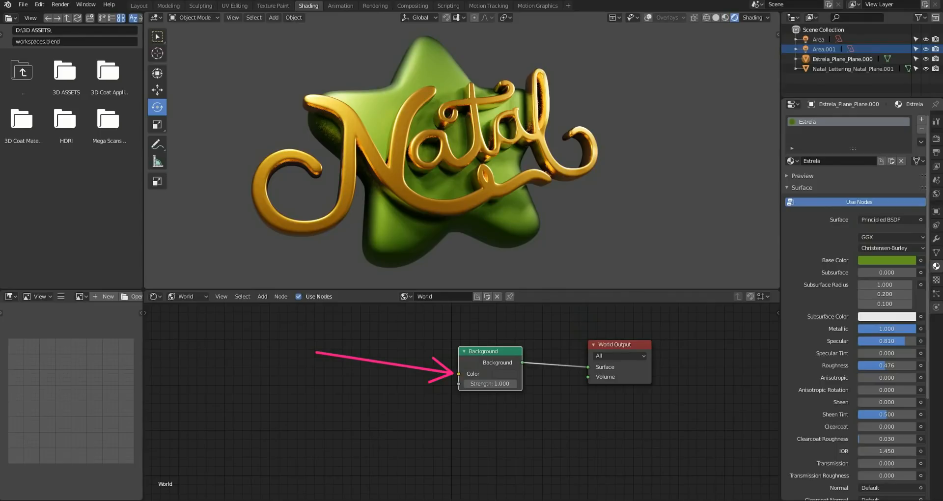
Step: Add an Environment Texture node and connect its Color output to the Background node's Color input
click(262, 297)
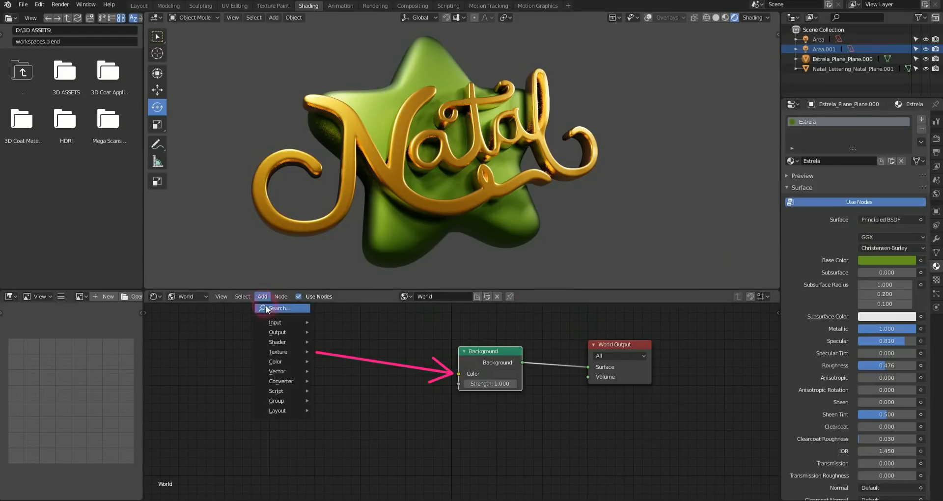
mouse_move(283, 351)
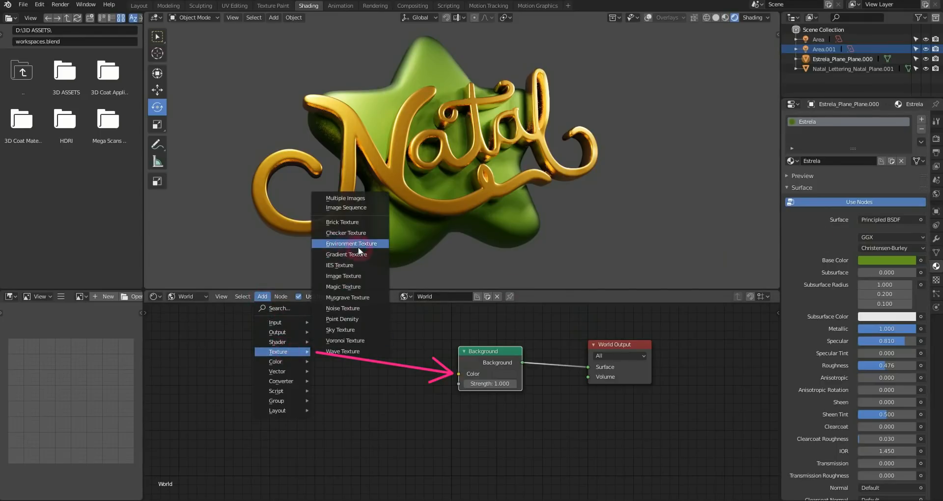
click(355, 243)
click(291, 332)
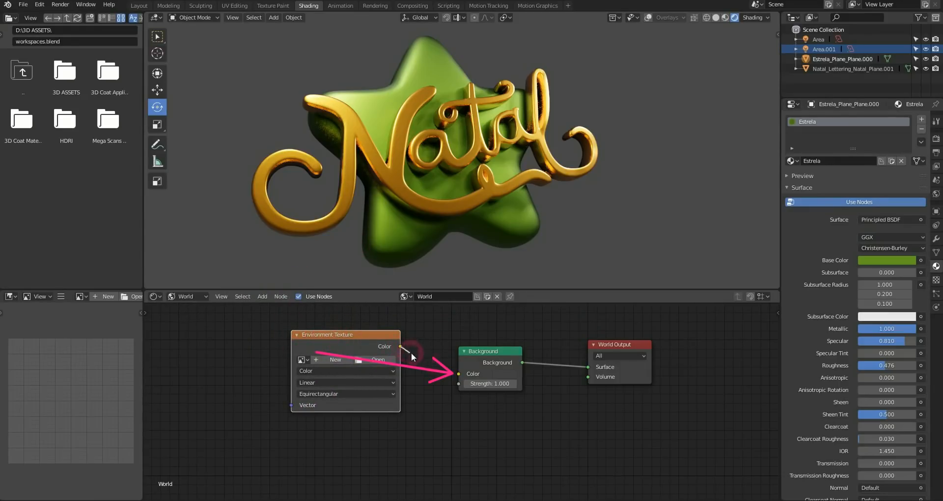
drag(411, 352, 457, 372)
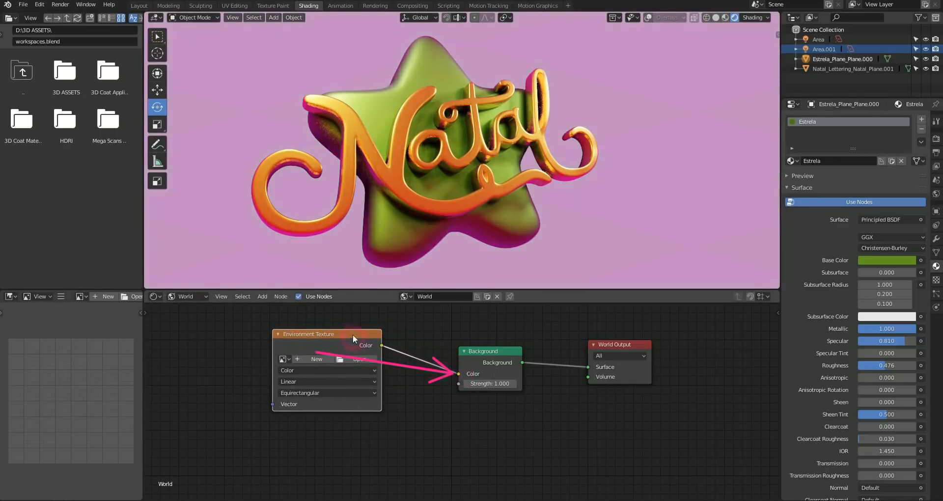
mouse_move(353, 334)
mouse_down()
mouse_move(369, 335)
mouse_move(356, 339)
mouse_up()
mouse_move(486, 351)
mouse_down()
mouse_move(511, 353)
mouse_move(489, 353)
mouse_up()
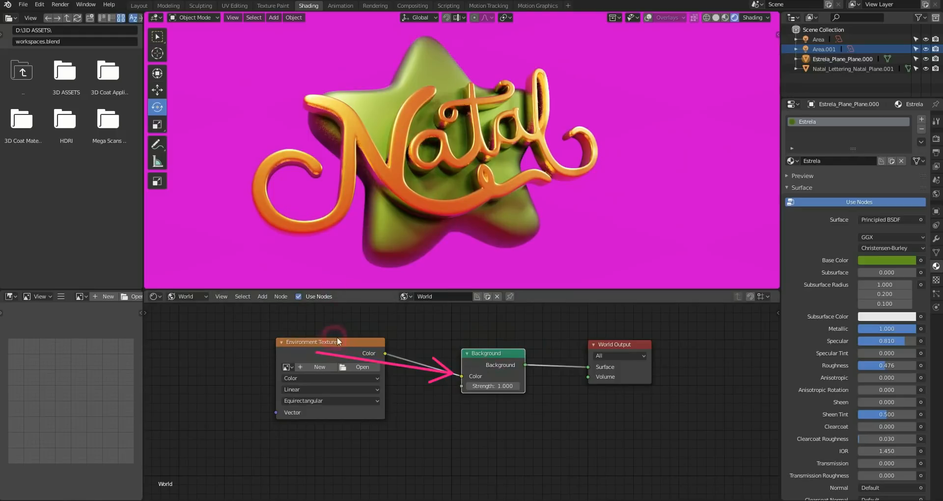
drag(341, 344, 364, 346)
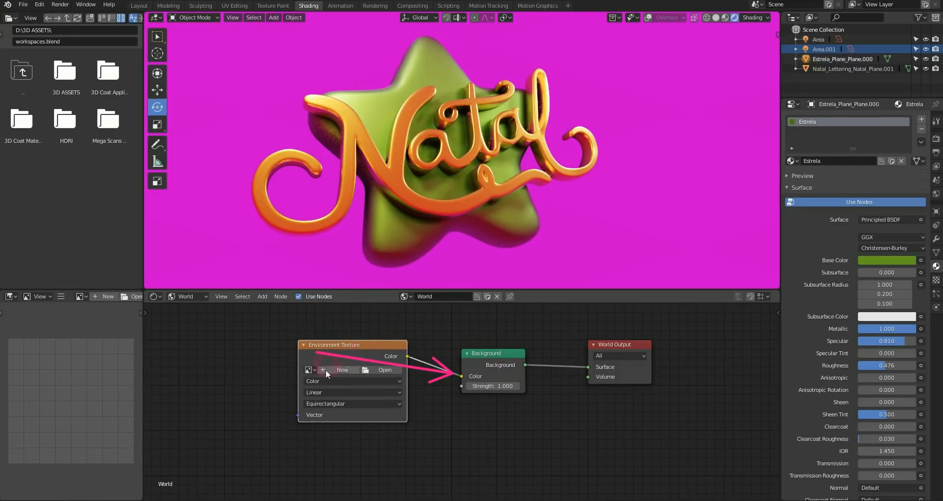
Step: Load 038.hdr from D:\3D ASSETS\HDRI\Studio\HDRI into the Environment Texture node
click(380, 369)
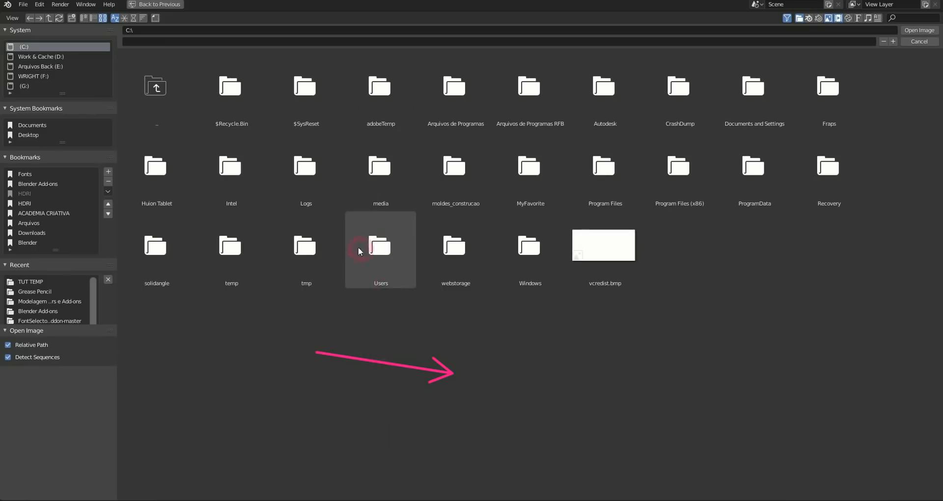
click(27, 202)
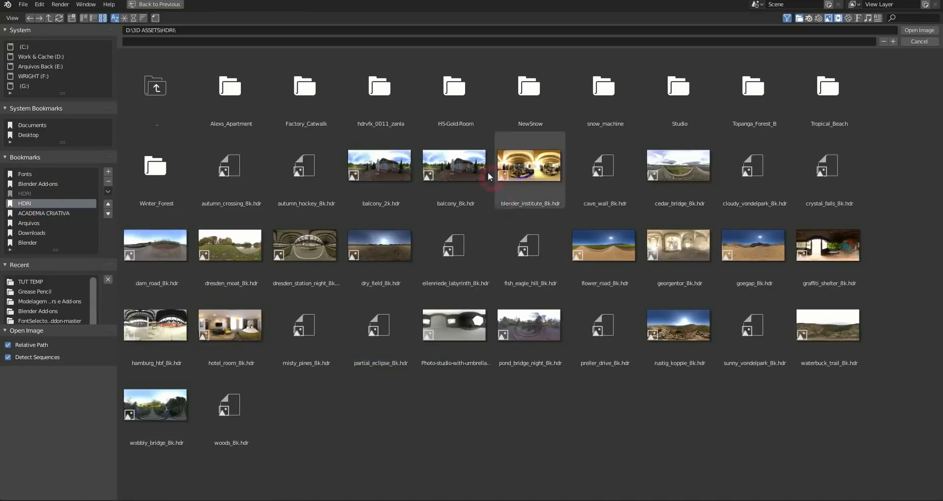
click(674, 97)
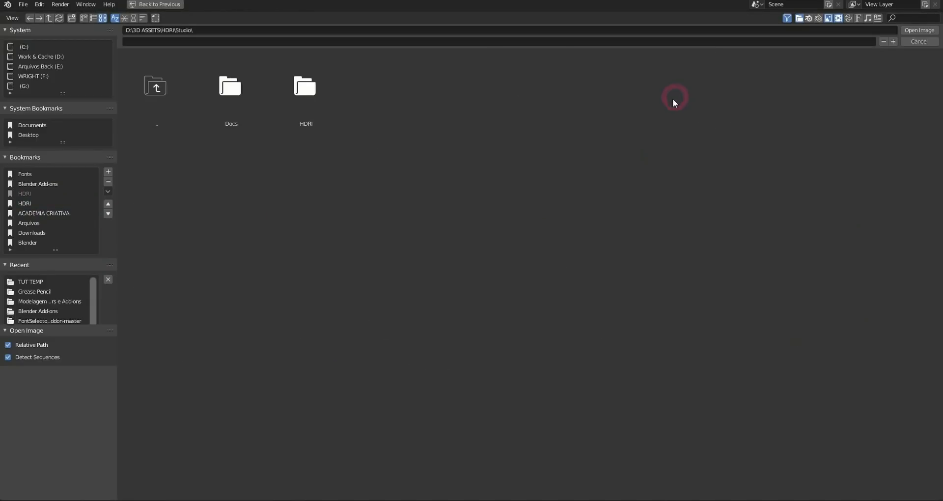
click(322, 92)
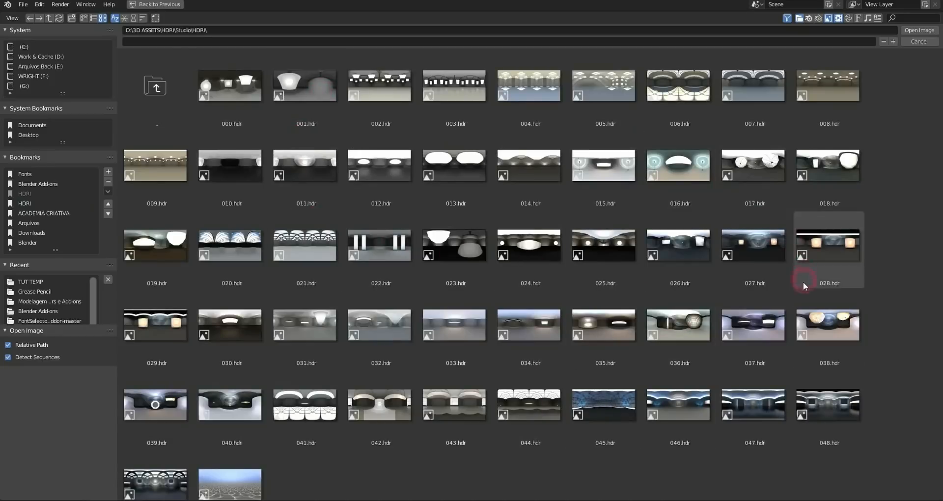
click(836, 321)
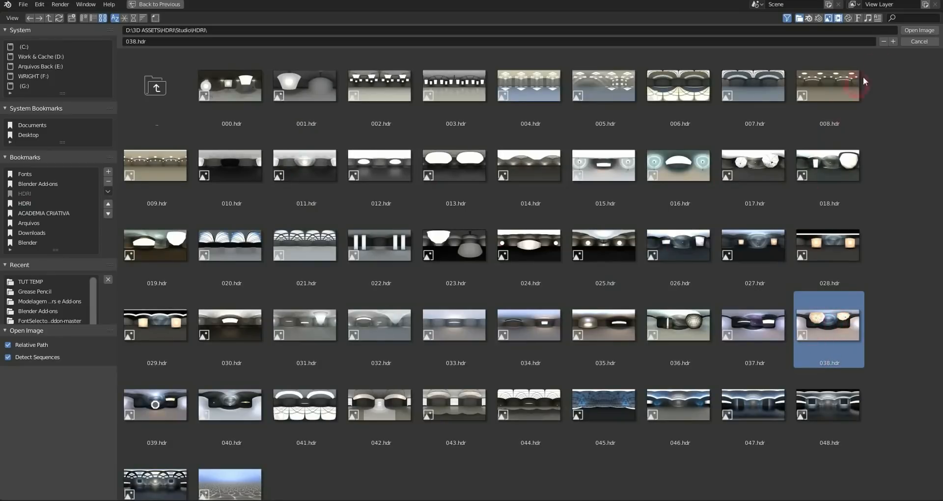
click(916, 30)
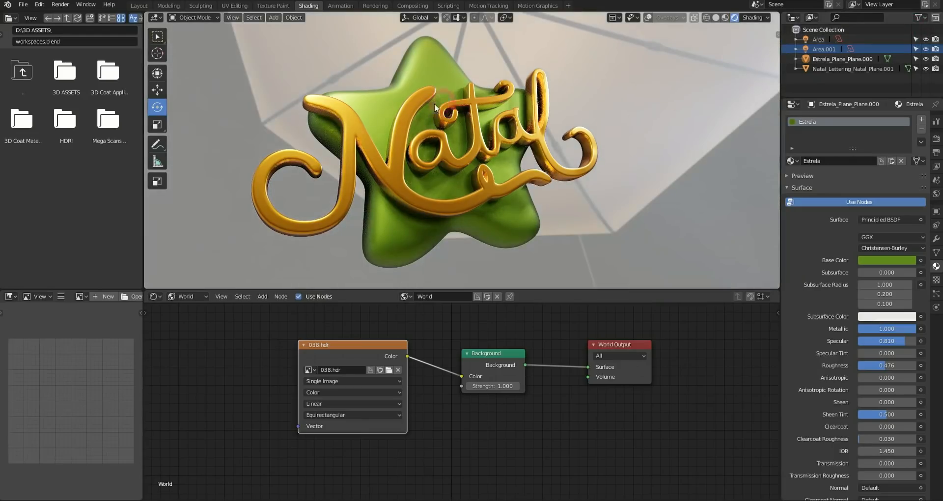
Step: Compare the lettering and star with and without the HDRI by unlinking and relinking the environment texture to the Background
middle_drag(434, 103, 451, 106)
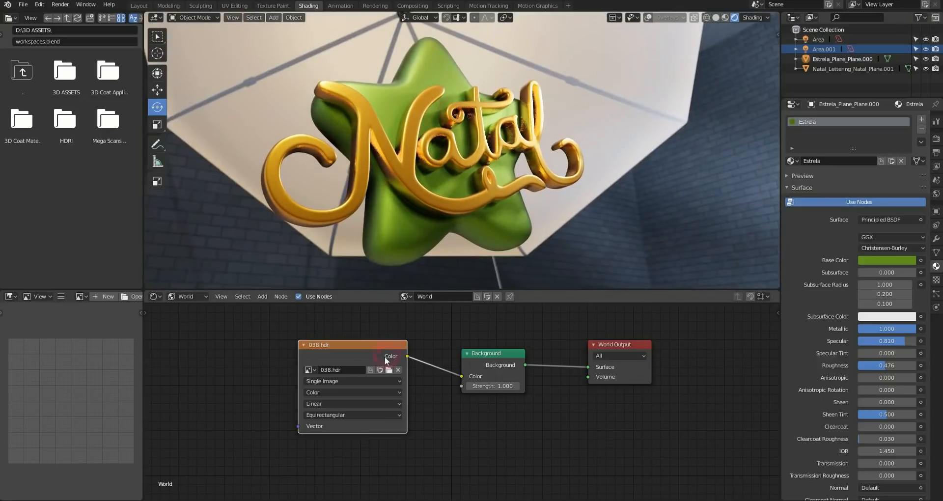
drag(384, 355, 381, 367)
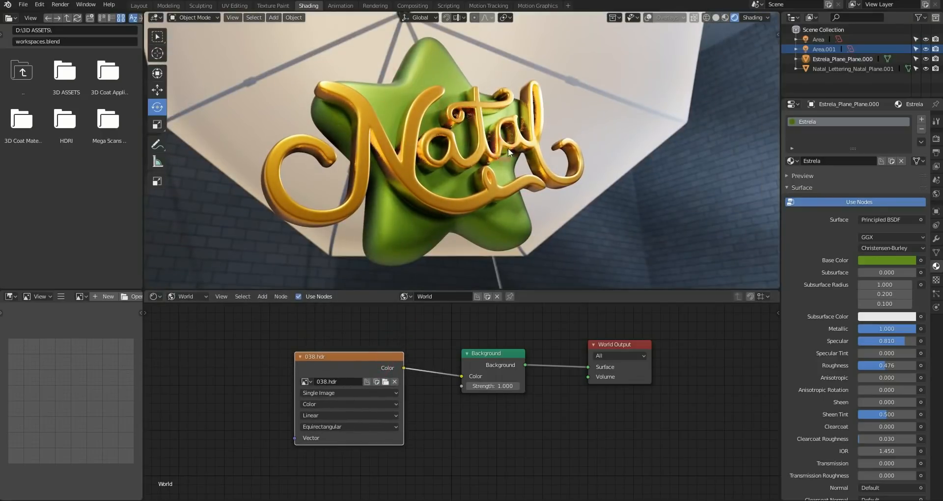
middle_drag(507, 148, 450, 102)
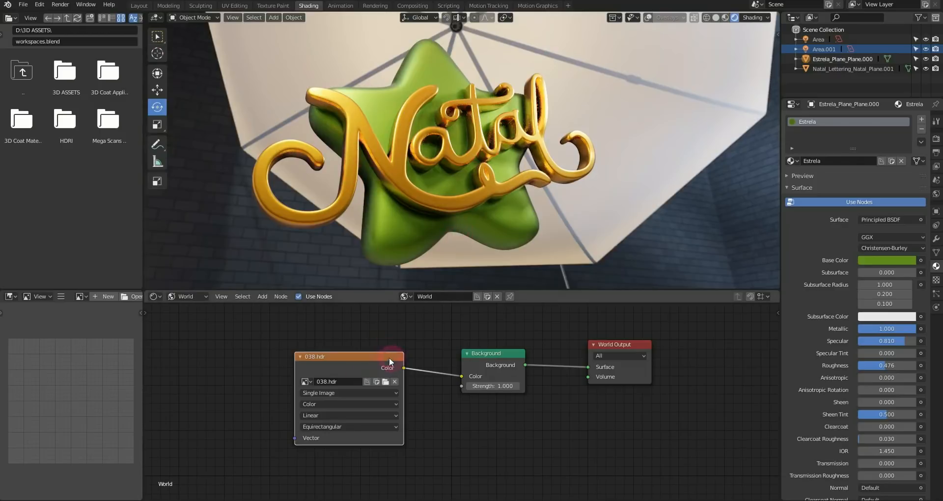
drag(389, 358, 370, 355)
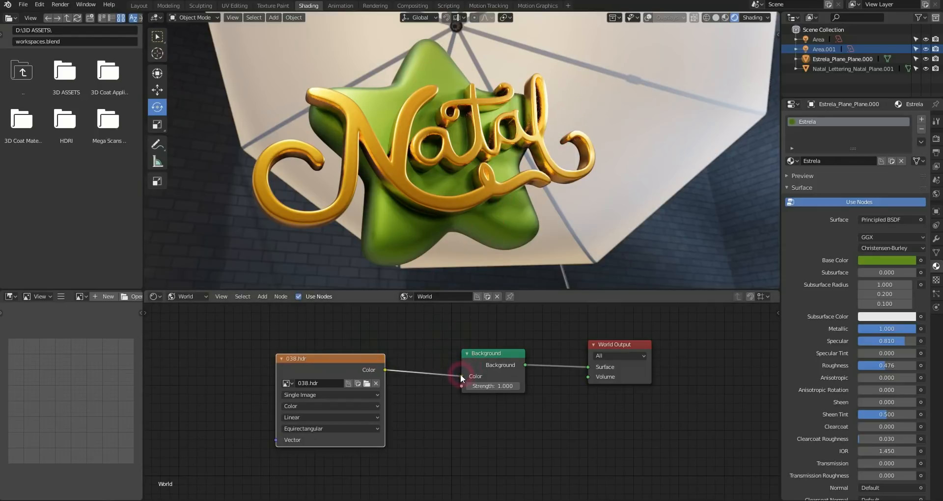
drag(462, 375, 434, 381)
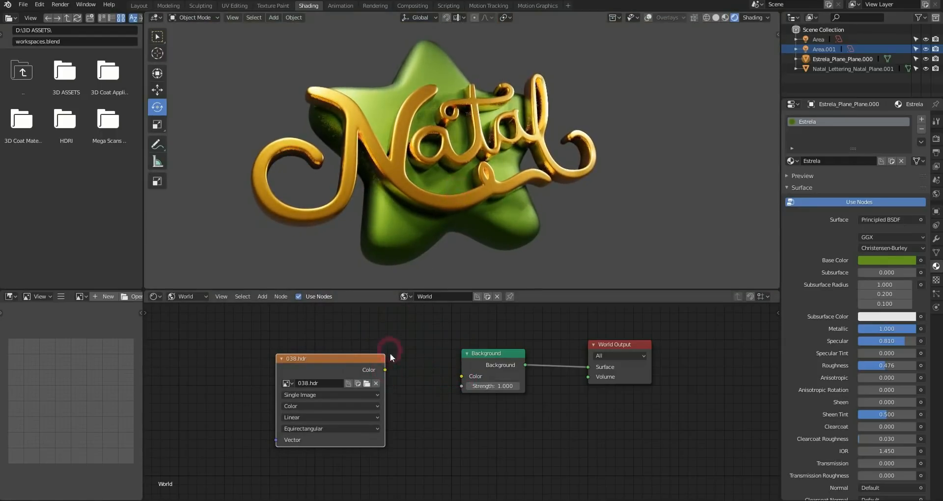
drag(461, 375, 460, 376)
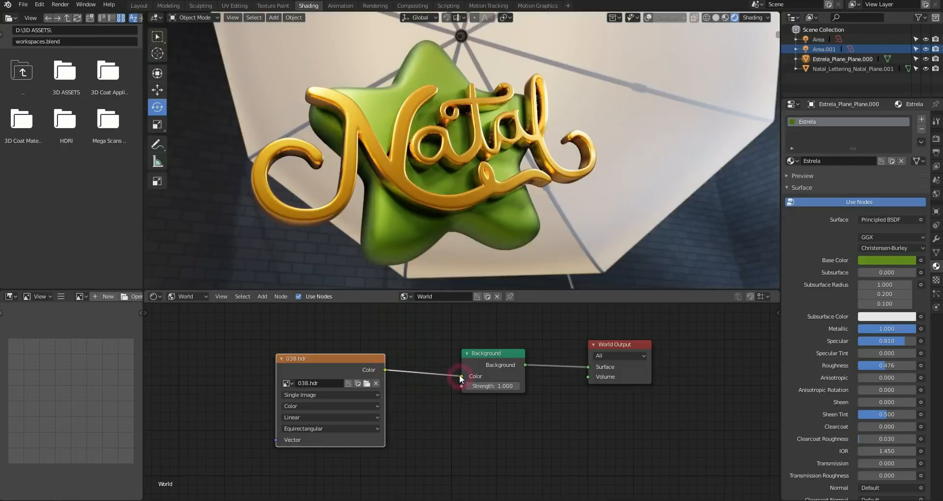
middle_drag(468, 190, 484, 146)
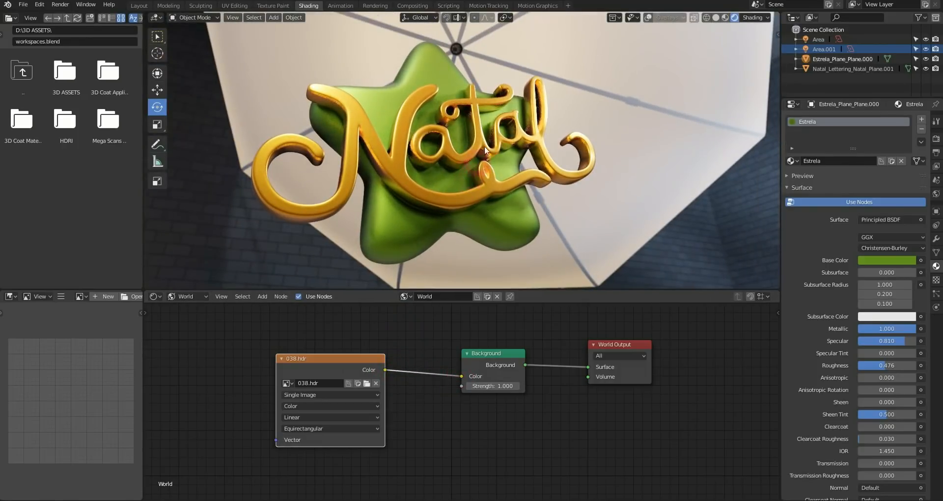
Step: Set the world Background node's Strength to 1.500, checking the reflections on the lettering
click(395, 383)
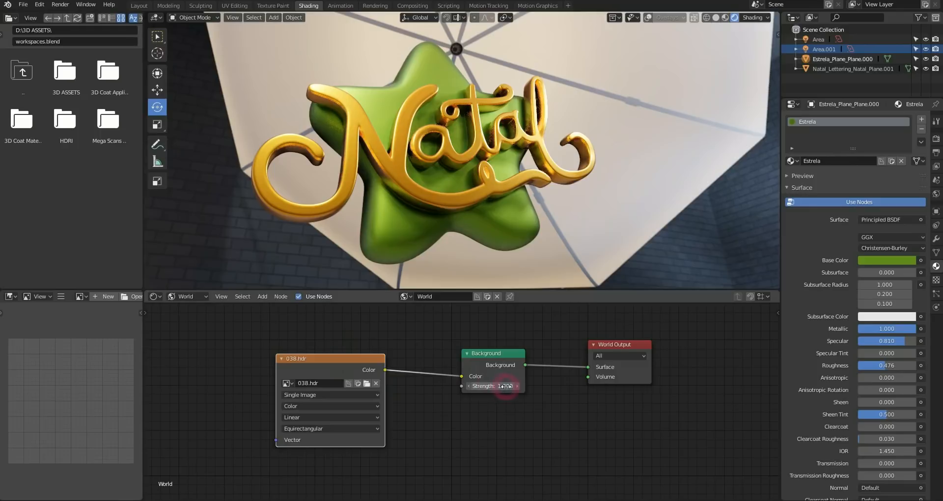
mouse_move(506, 386)
mouse_down()
mouse_move(523, 388)
mouse_move(505, 389)
mouse_up()
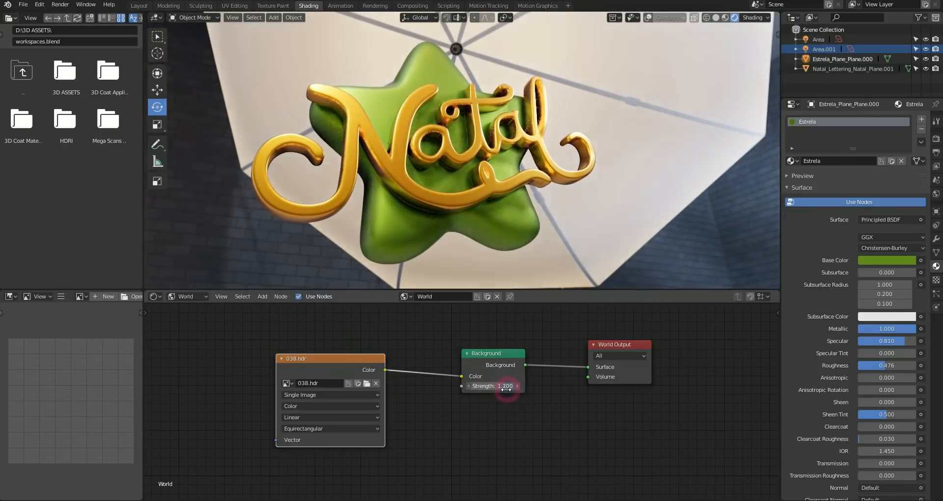
middle_drag(519, 196, 521, 201)
drag(506, 386, 498, 387)
mouse_move(477, 206)
middle_down()
mouse_move(503, 209)
mouse_move(464, 213)
mouse_move(479, 195)
middle_up()
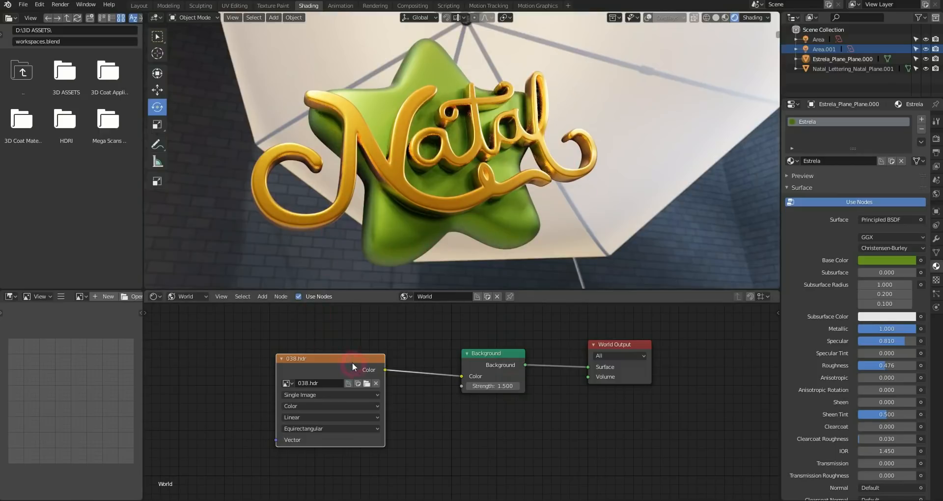
Step: Add linked Texture Coordinate and Mapping nodes to the 038.hdr environment texture's Vector input with Node Wrangler
drag(352, 364, 328, 354)
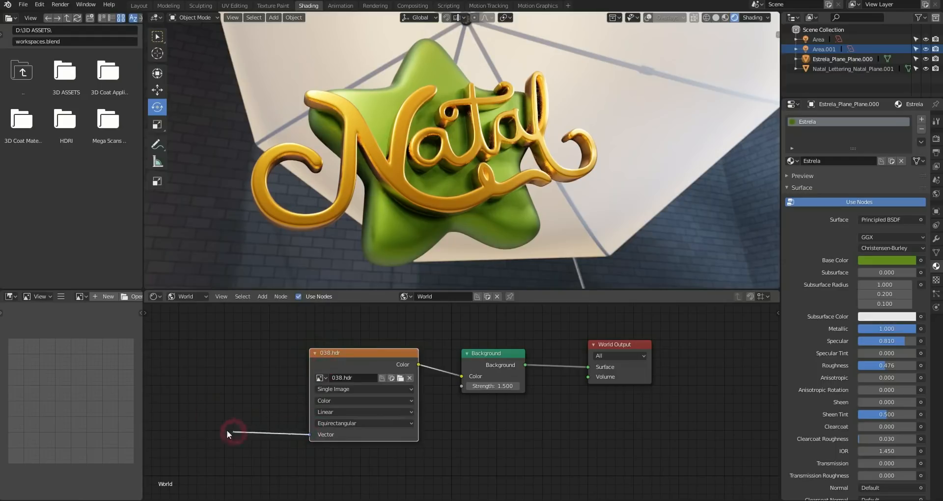
drag(364, 354, 366, 361)
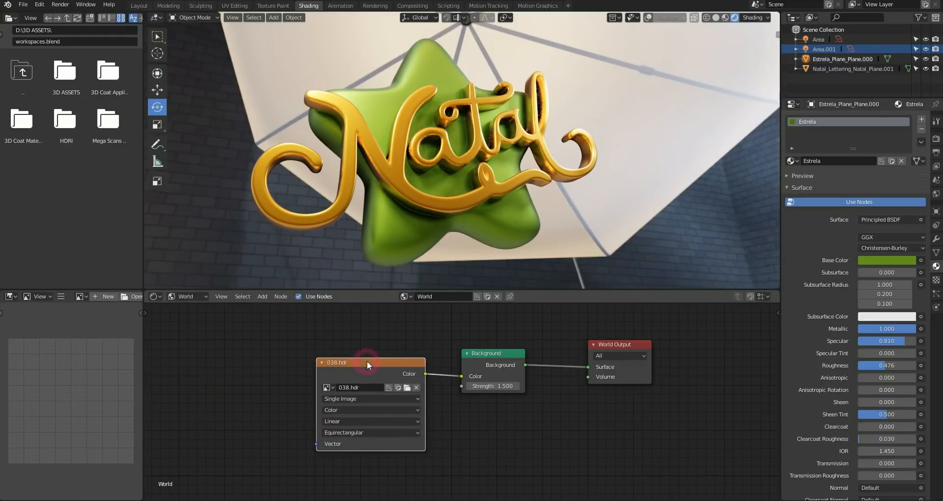
key(ctrl+t)
middle_drag(358, 350, 544, 342)
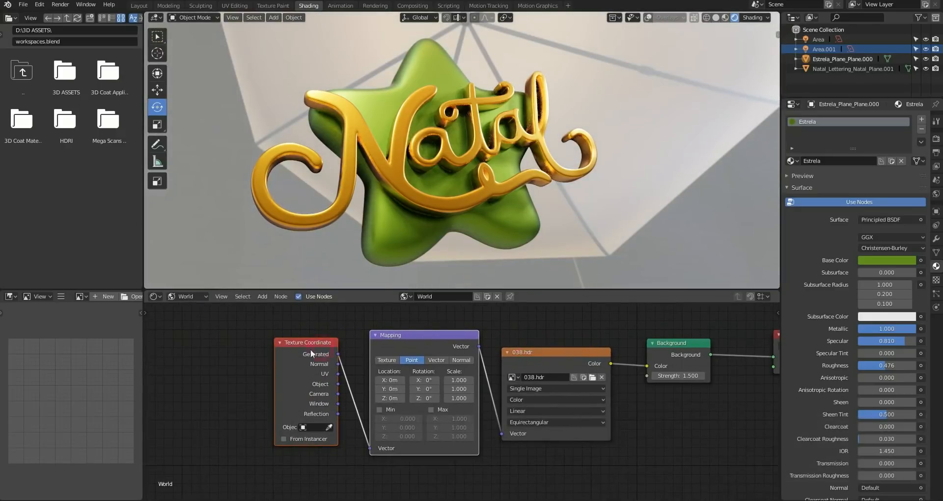
Step: Space out the Texture Coordinate and Mapping nodes ahead of the 038.hdr node
drag(313, 348, 248, 368)
click(424, 343)
drag(424, 344, 400, 349)
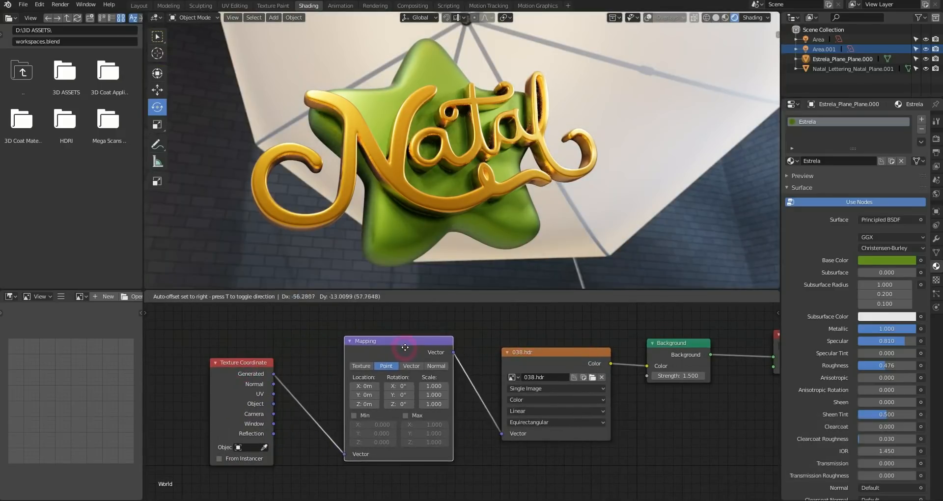
drag(252, 364, 224, 370)
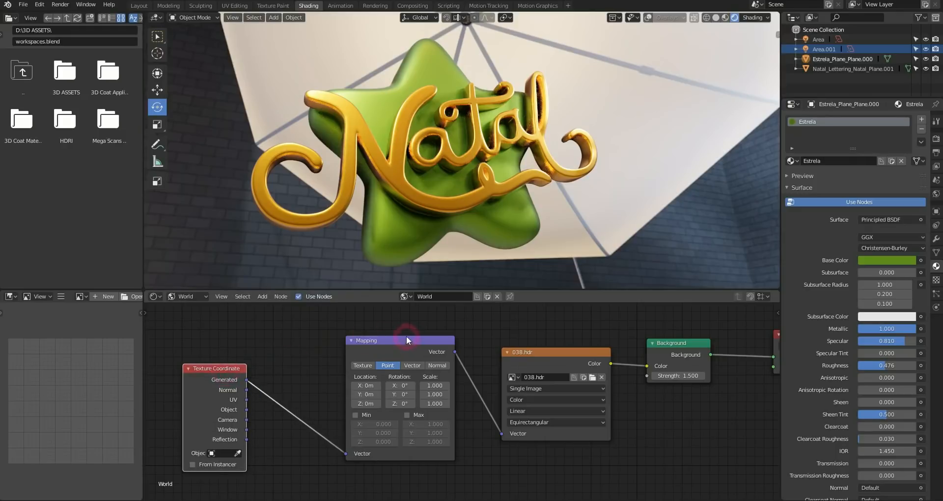
drag(406, 335, 398, 326)
mouse_move(201, 369)
mouse_down()
mouse_move(210, 345)
mouse_move(209, 373)
mouse_up()
mouse_move(378, 340)
mouse_down()
mouse_move(399, 335)
mouse_move(375, 344)
mouse_up()
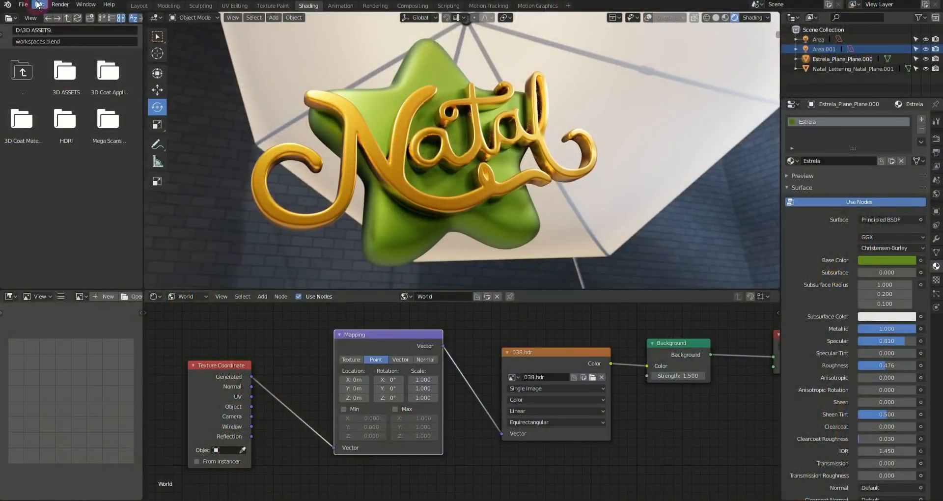
Step: Find the Node Wrangler add-on by searching the preferences for node, make sure it is enabled, and save the preferences
click(37, 5)
click(63, 120)
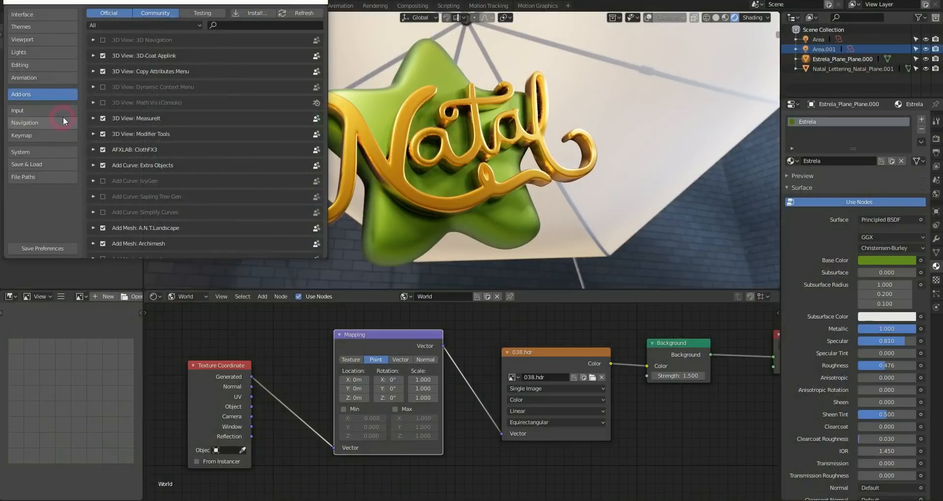
click(55, 94)
drag(76, 6, 140, 42)
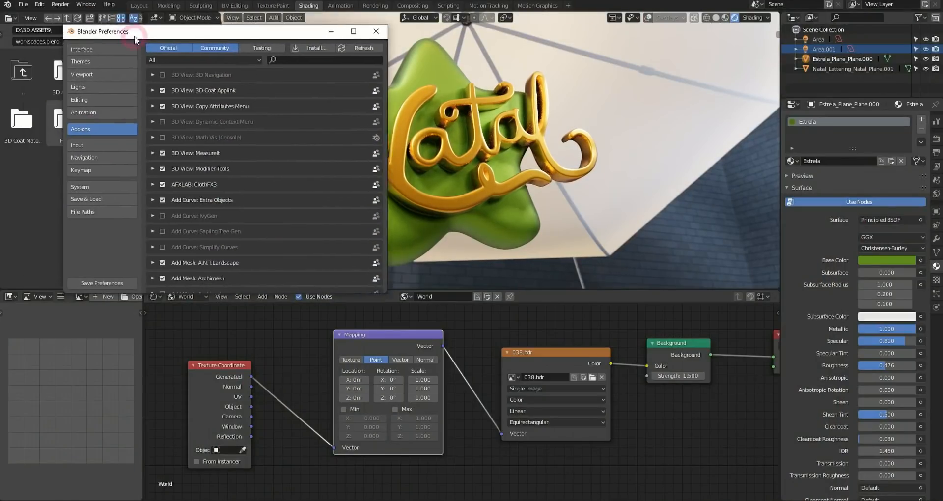
click(319, 60)
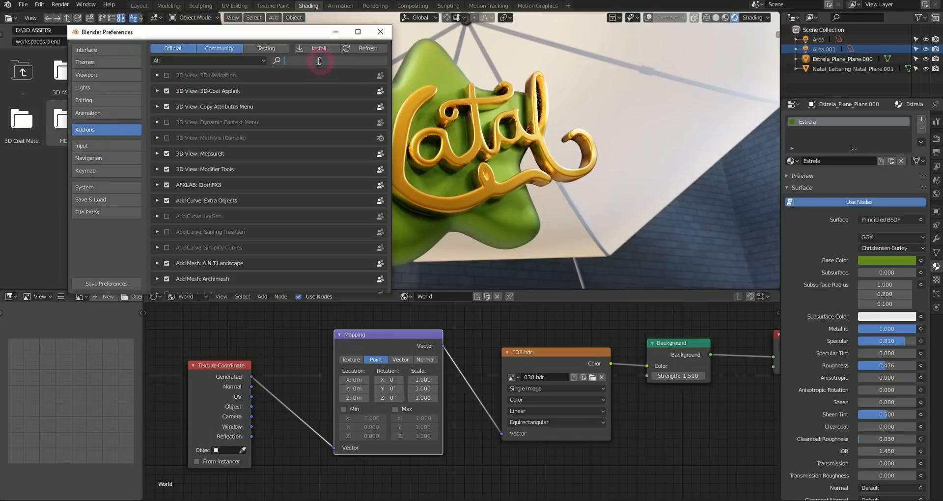
text(node)
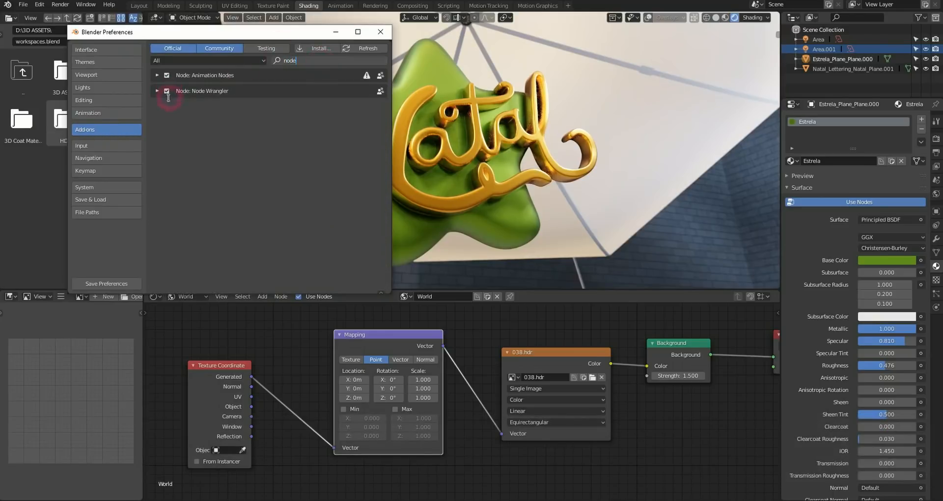
click(159, 91)
click(158, 91)
click(158, 91)
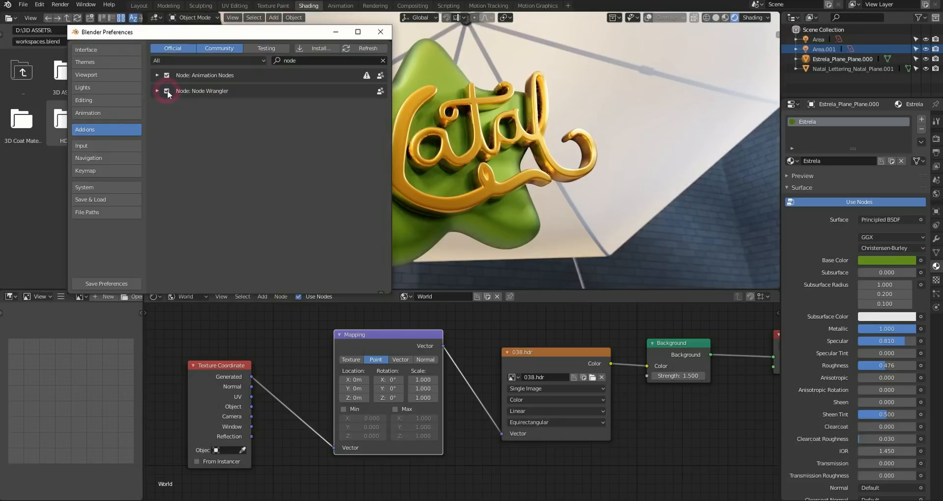
click(122, 284)
click(380, 32)
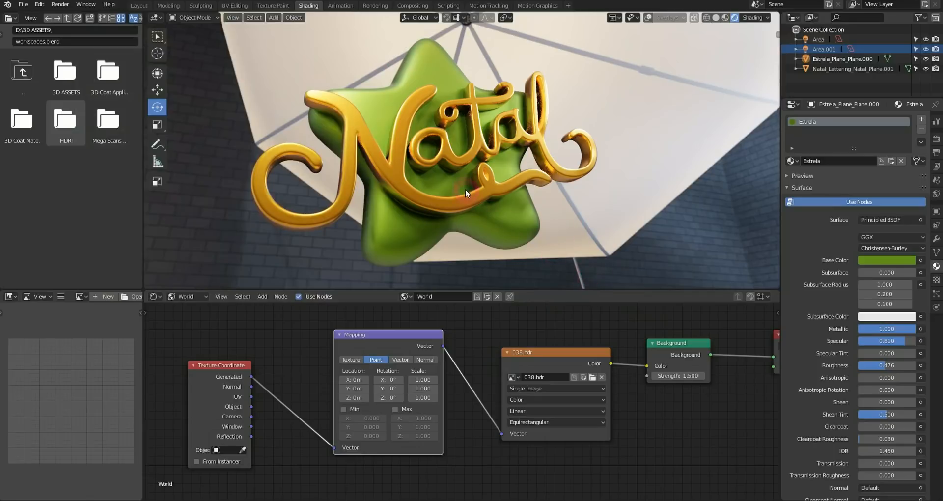
Step: Rearrange the Texture Coordinate, Mapping and 038.hdr nodes so they sit in a spaced-out row
middle_drag(465, 189, 470, 191)
mouse_move(387, 341)
mouse_down()
mouse_move(343, 349)
mouse_move(372, 347)
mouse_up()
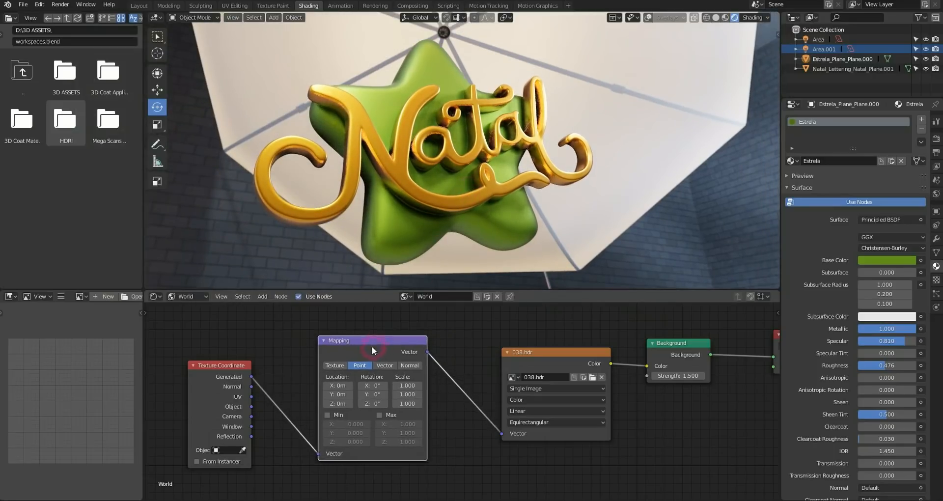
drag(232, 365, 203, 366)
mouse_move(409, 343)
mouse_down()
mouse_move(419, 340)
mouse_move(398, 351)
mouse_up()
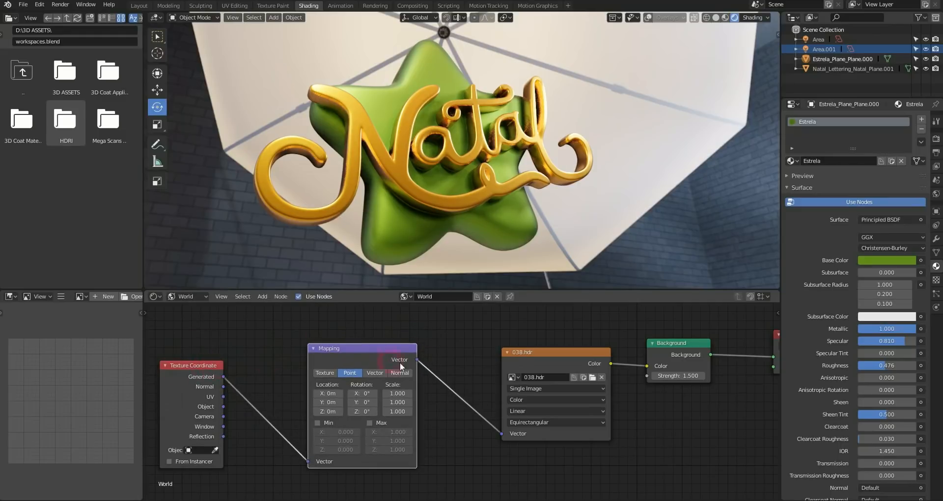
mouse_move(530, 359)
mouse_down()
mouse_move(454, 357)
mouse_move(527, 357)
mouse_up()
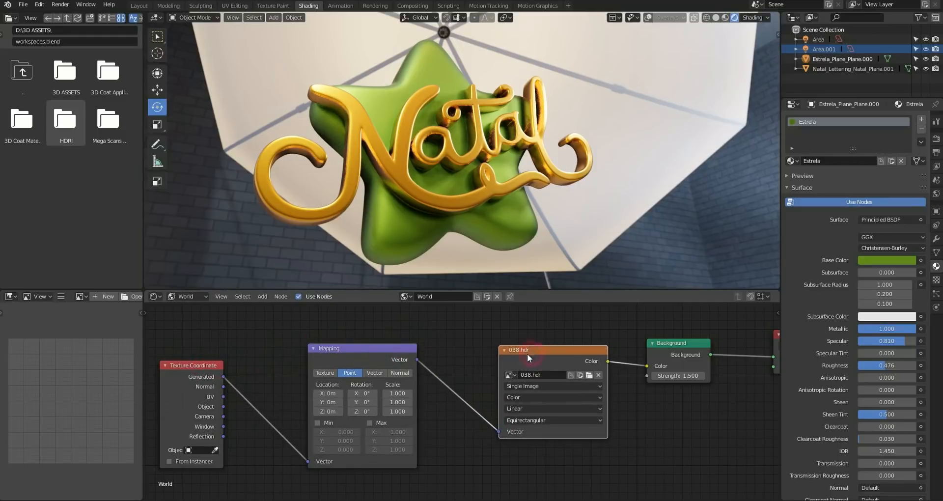
drag(218, 366, 223, 366)
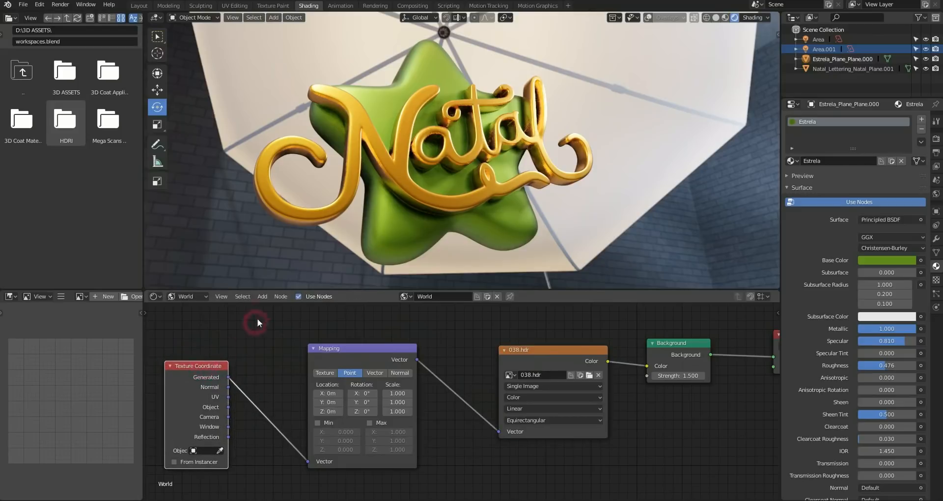
Step: Add a second Texture Coordinate node and a second Mapping node manually to the world node tree
click(262, 296)
click(287, 323)
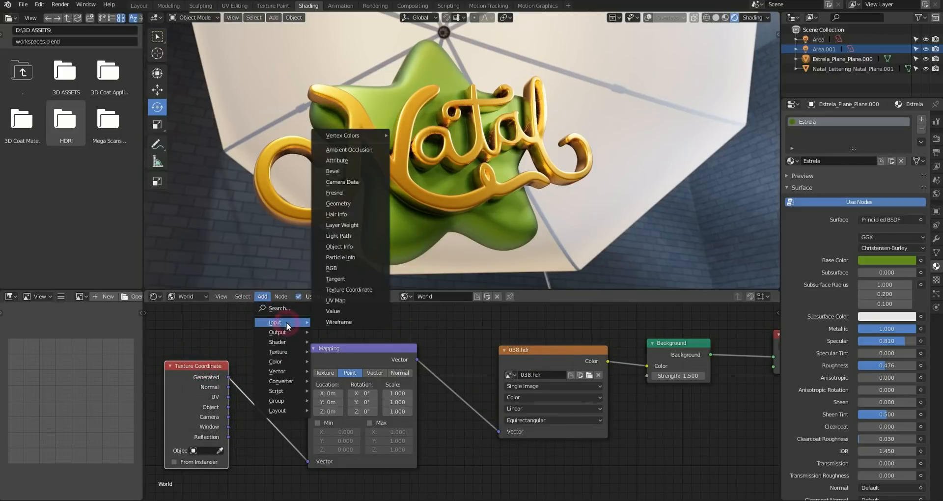
click(339, 302)
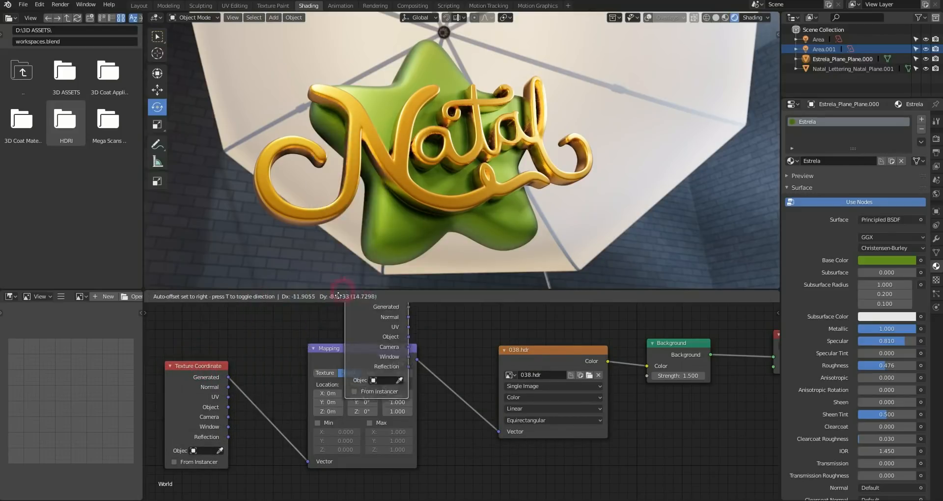
click(127, 323)
drag(340, 352, 348, 347)
click(262, 296)
mouse_move(286, 372)
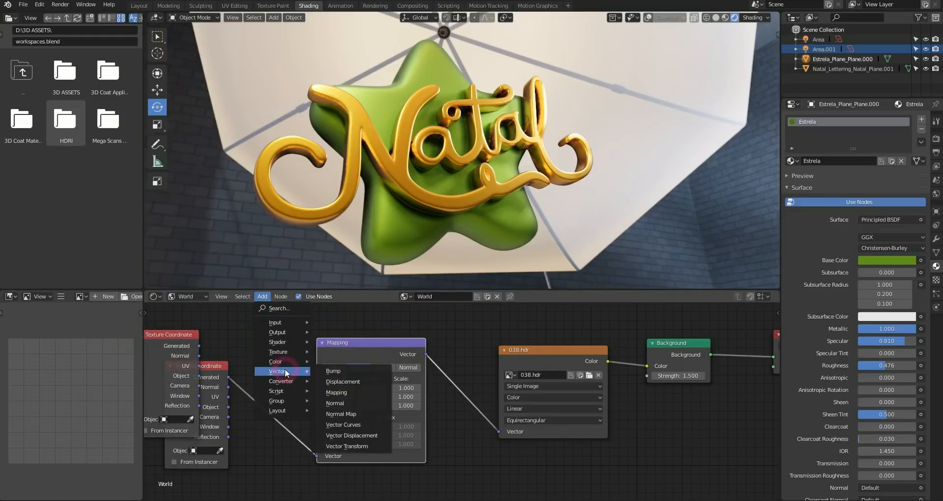
click(337, 392)
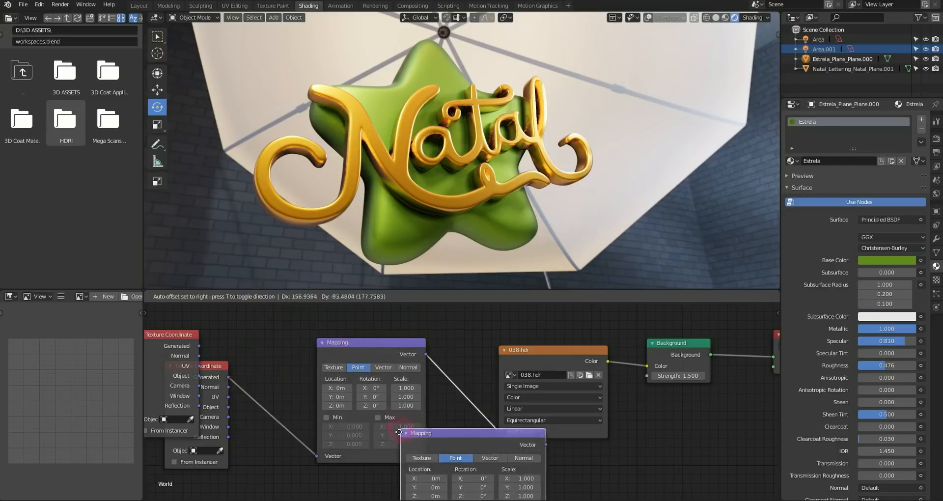
click(312, 477)
Step: Place the second Texture Coordinate node beside the second Mapping node and link its Generated output to the Mapping's Vector input
middle_drag(273, 452, 363, 417)
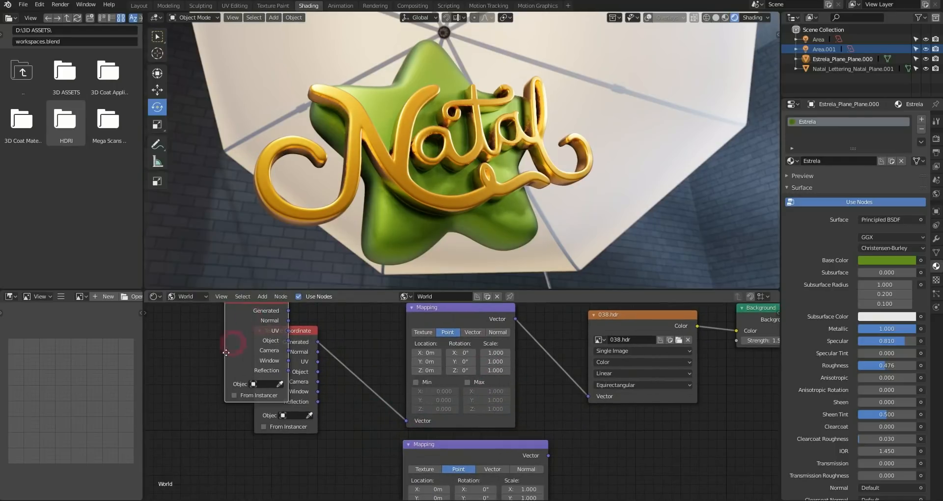
drag(230, 350, 171, 455)
middle_drag(267, 425, 258, 346)
drag(190, 343, 185, 400)
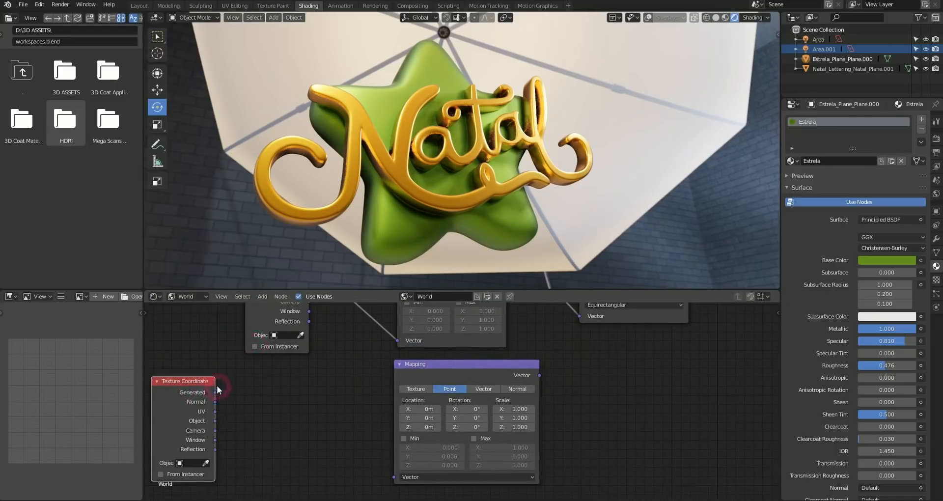
drag(263, 415, 400, 479)
middle_drag(581, 379, 366, 448)
mouse_move(348, 424)
mouse_down()
mouse_move(368, 387)
mouse_move(346, 413)
mouse_up()
middle_drag(257, 425, 492, 382)
middle_drag(365, 457, 416, 454)
mouse_move(221, 374)
mouse_down()
mouse_move(242, 368)
mouse_move(227, 369)
mouse_up()
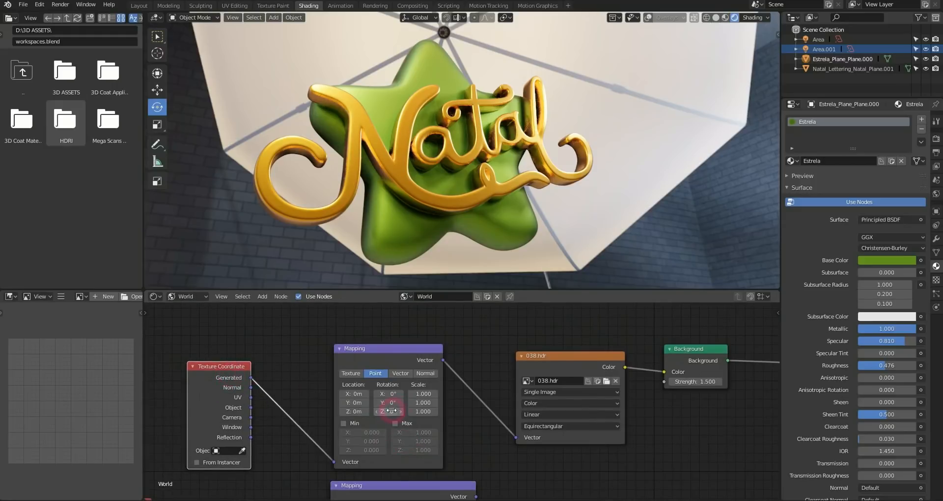
Step: Rotate the HDRI by setting the linked Mapping node's Z rotation to -30.8°, trying 33.3° first
drag(391, 411, 552, 362)
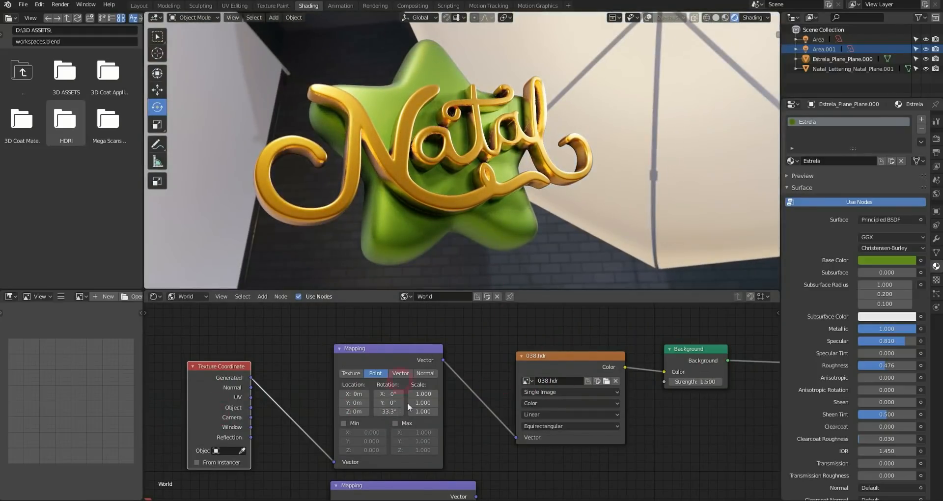
drag(387, 410, 71, 380)
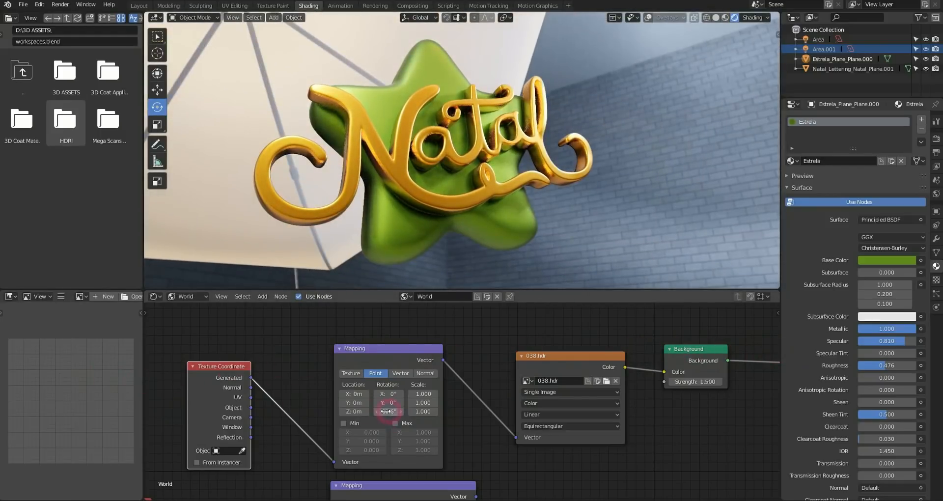
drag(386, 411, 597, 112)
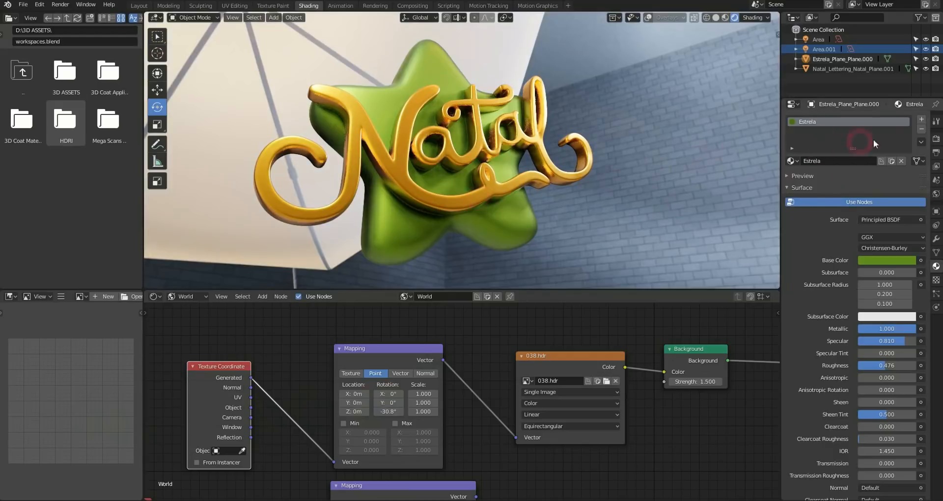
Step: Choose Filmic as the View Transform in the scene's render Color Management settings
click(936, 139)
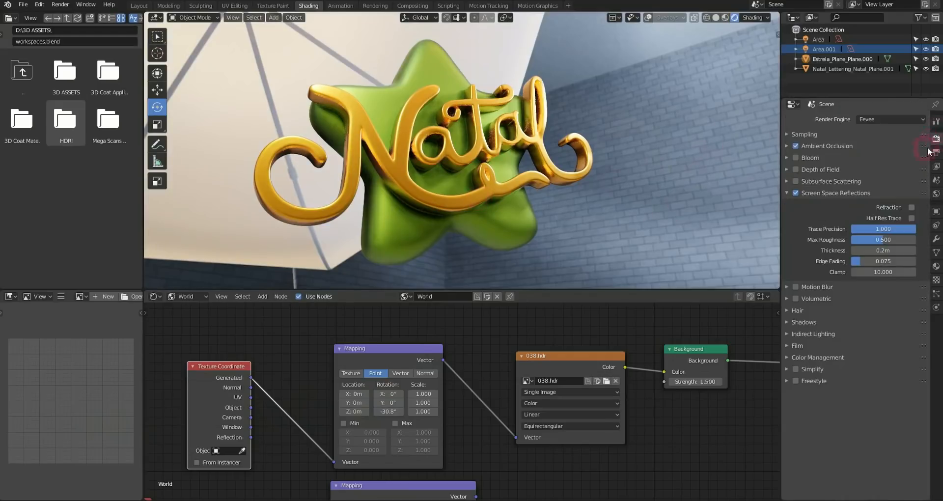
click(818, 358)
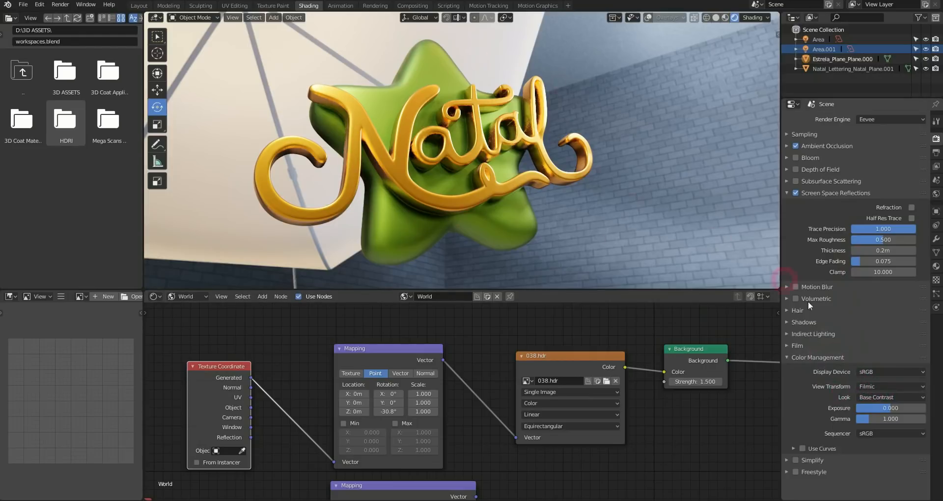
click(876, 387)
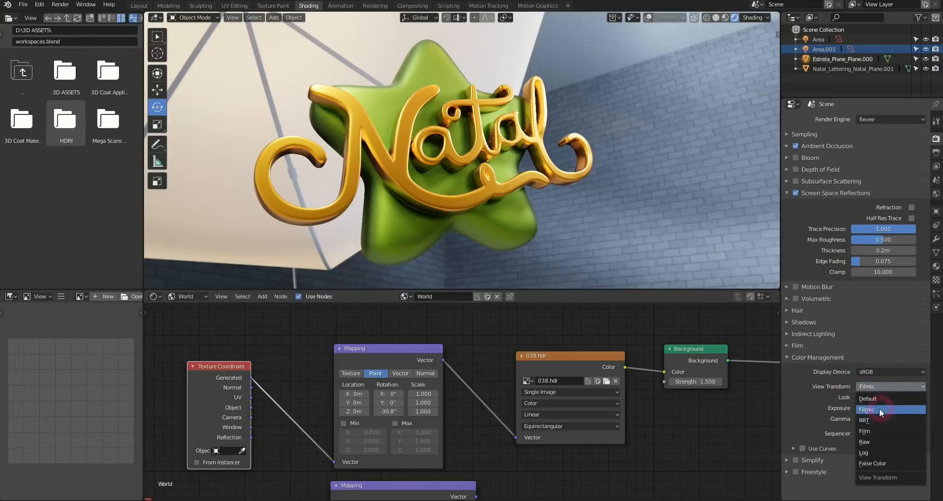
click(880, 407)
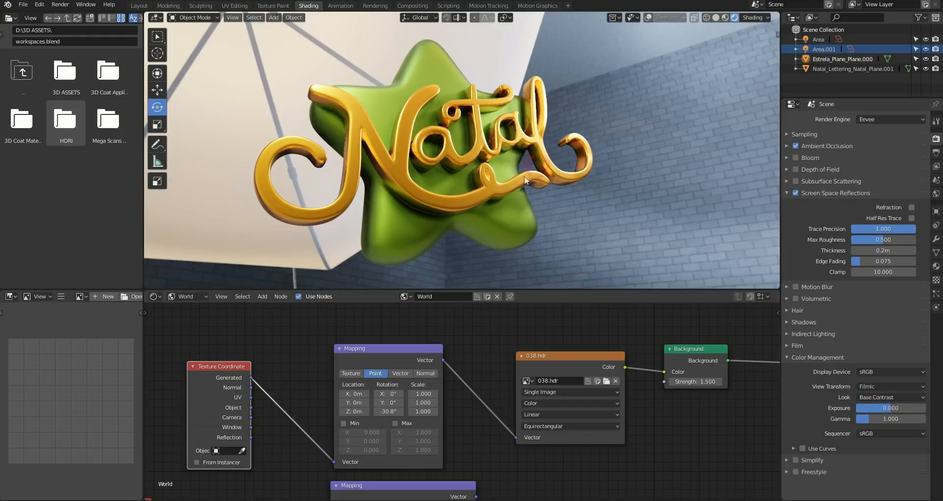
Step: Try the Medium Low Contrast and High Contrast looks in Color Management
click(881, 397)
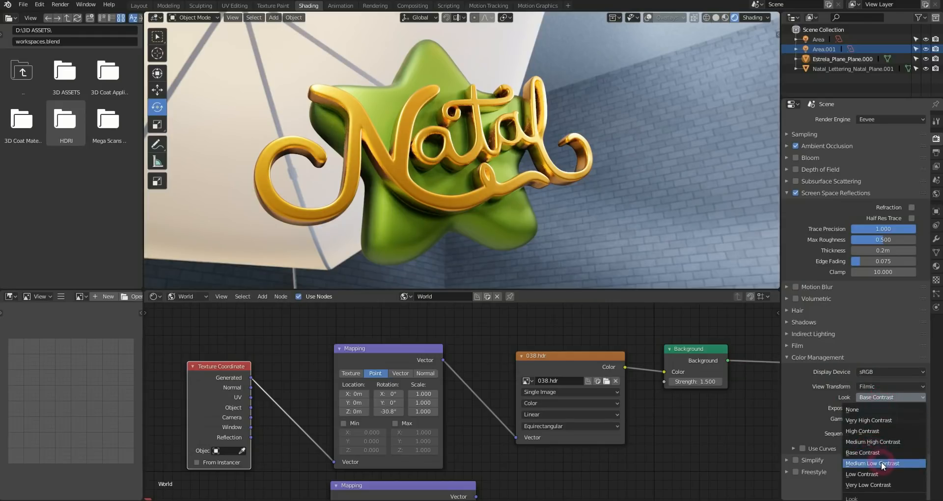
click(881, 462)
click(893, 397)
click(882, 463)
click(887, 399)
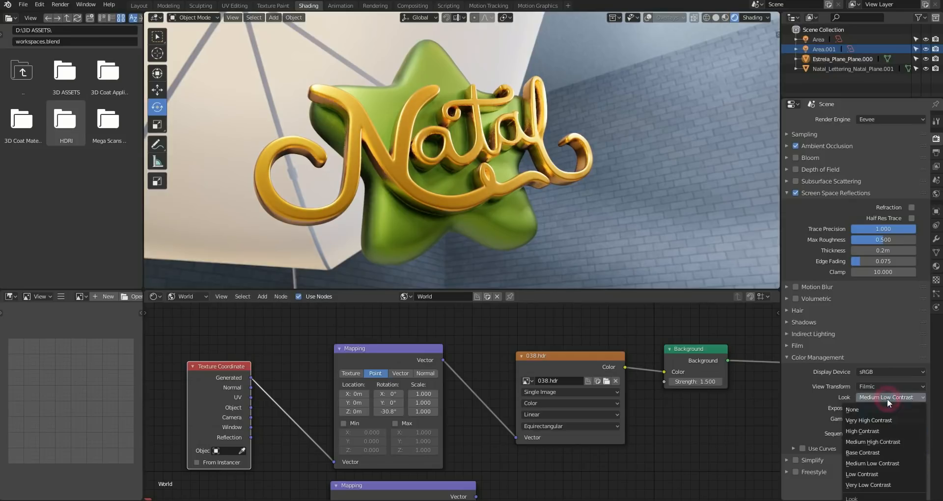
click(885, 432)
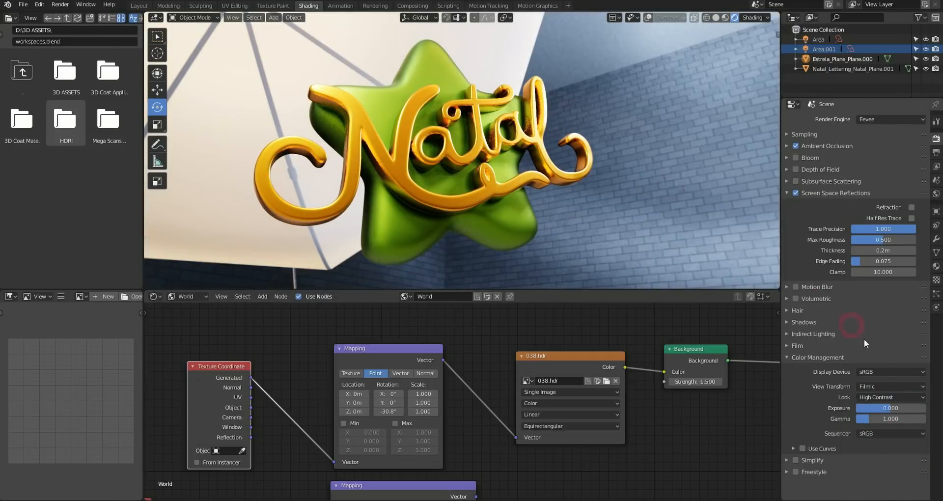
Step: Set the Color Management Look to Medium High Contrast and check the lettering and star from several angles
click(883, 397)
click(869, 441)
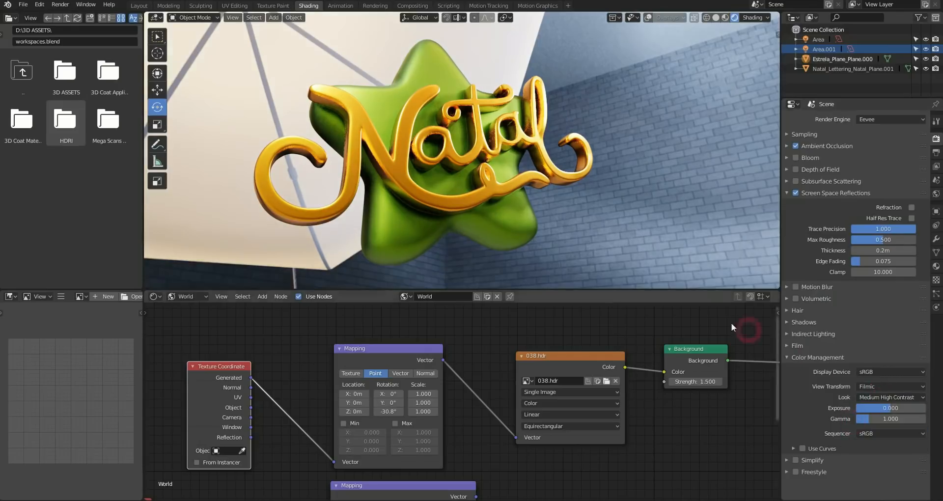
middle_drag(488, 200, 528, 183)
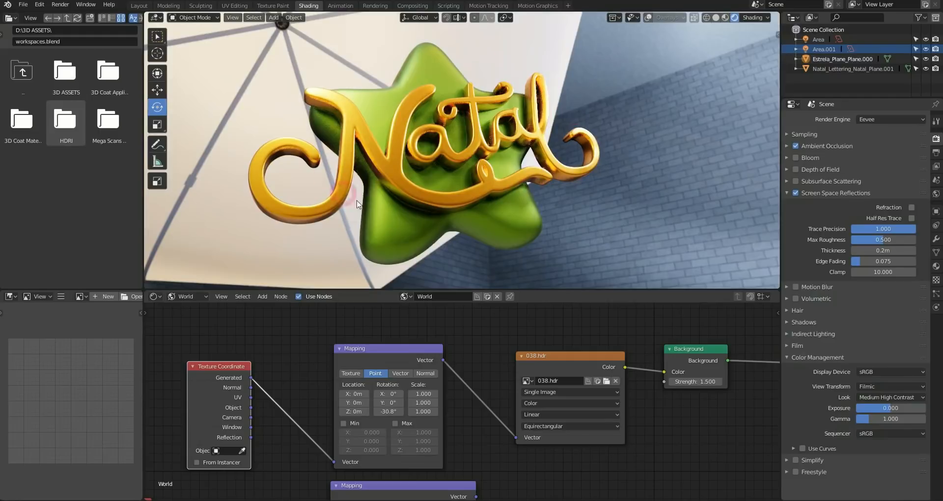
middle_drag(513, 146, 441, 174)
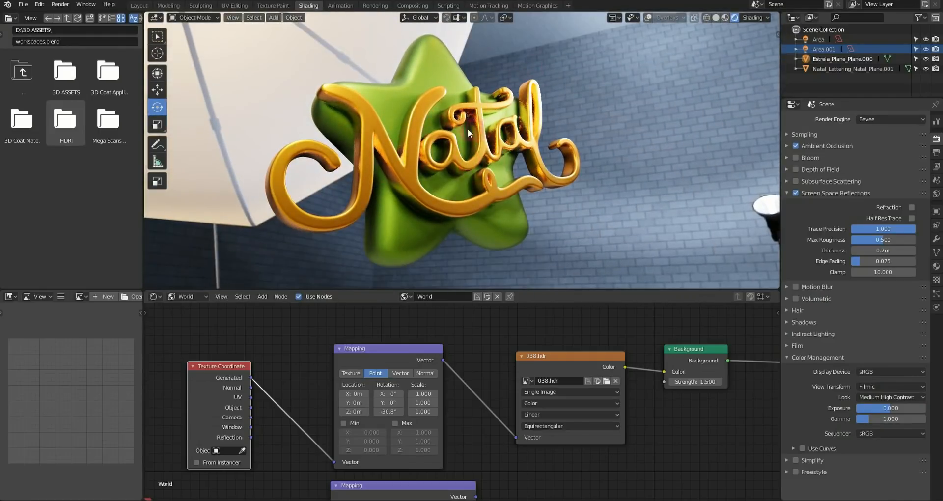
middle_drag(468, 128, 459, 126)
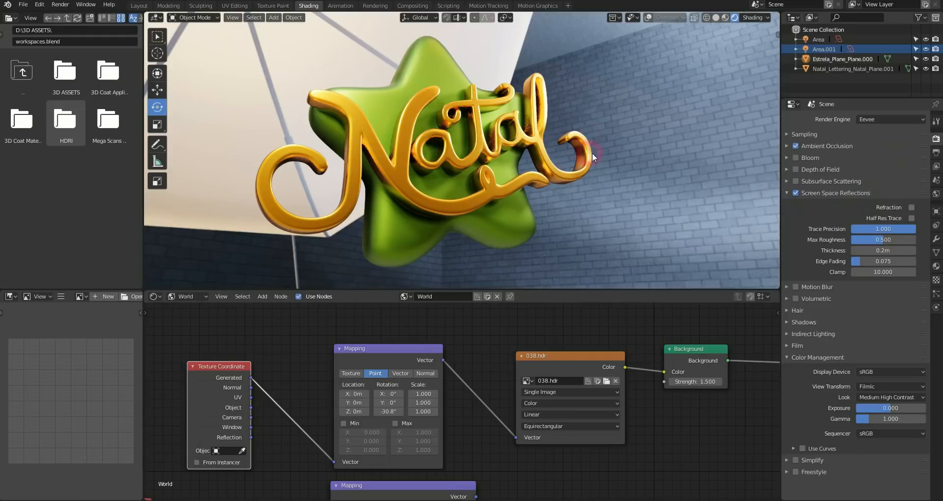
Step: Enable Bloom for Eevee, set its Threshold to 3.139, and check the glow on the lettering from different angles
click(787, 192)
click(795, 157)
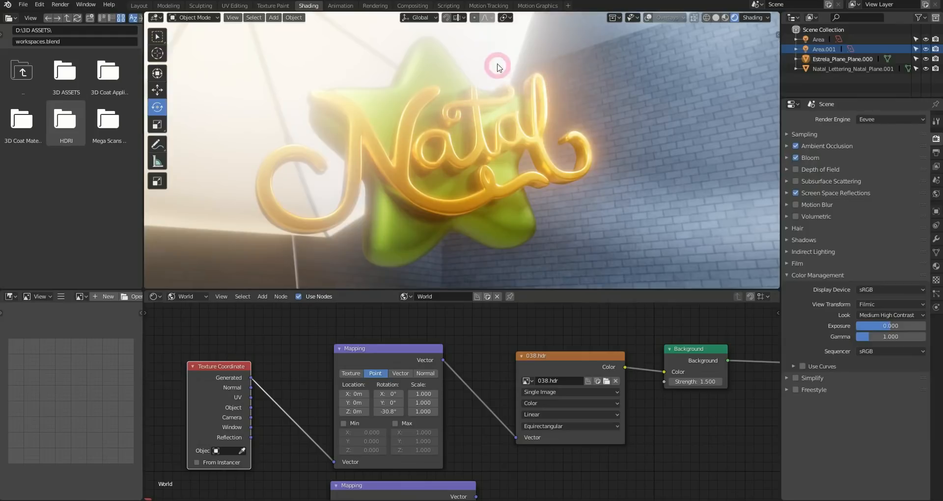
click(787, 157)
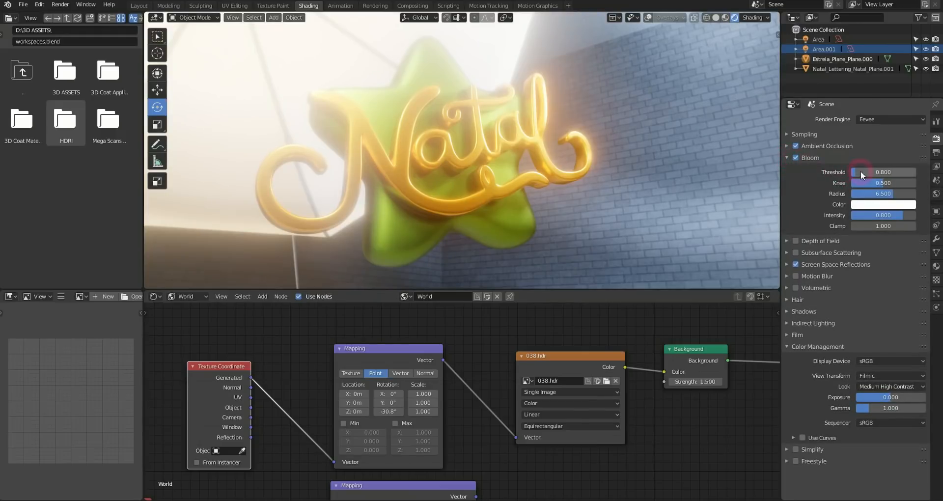
drag(855, 171, 875, 171)
middle_drag(517, 78, 532, 139)
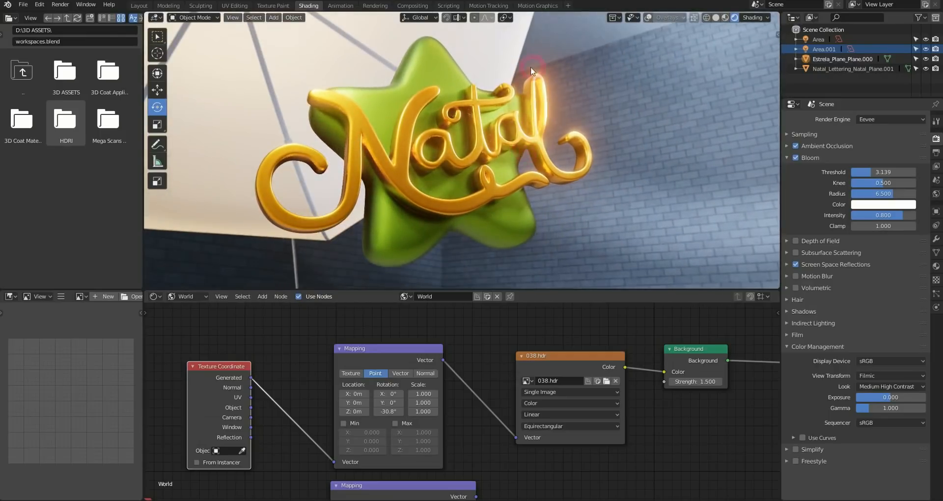
middle_drag(503, 105, 520, 153)
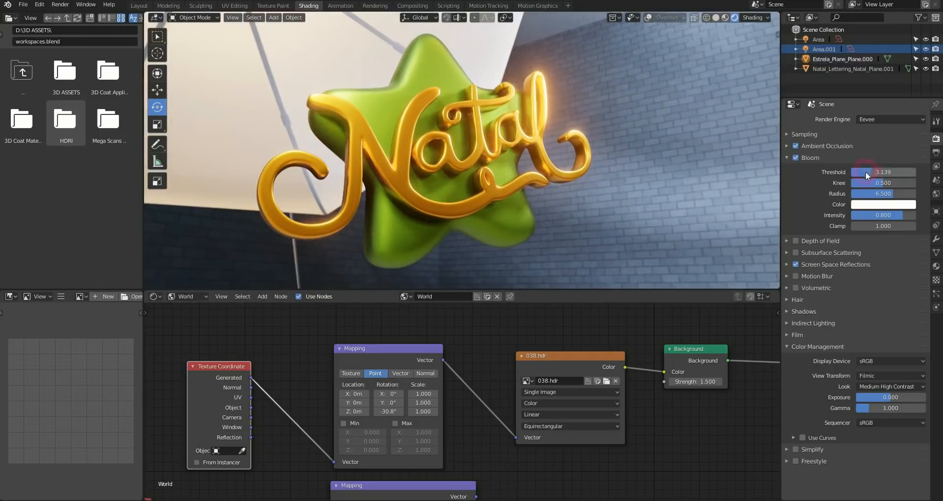
Step: Set the Eevee viewport samples to 100 and check the lettering and star from slightly different angles
middle_drag(546, 188, 555, 153)
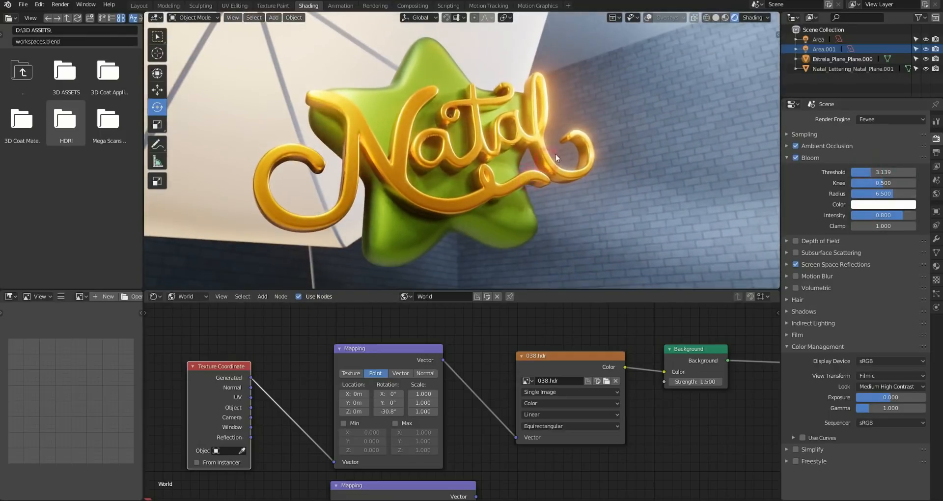
click(788, 133)
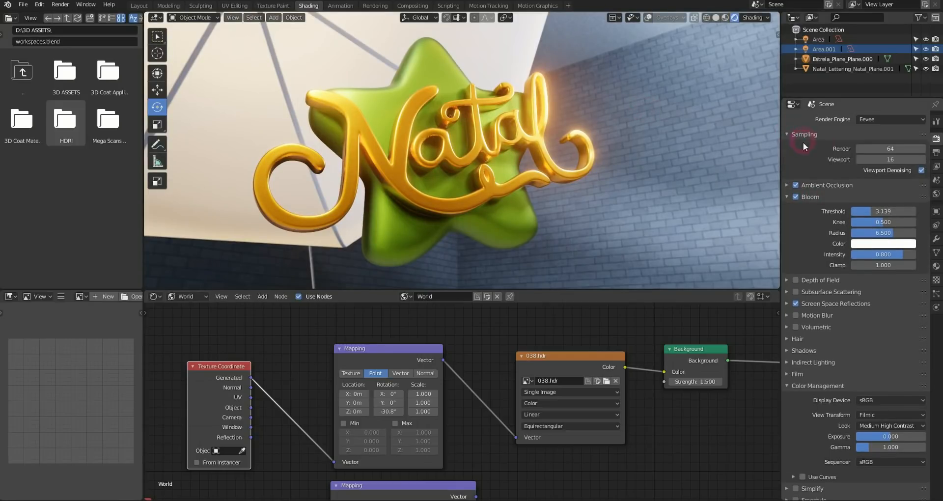
click(886, 159)
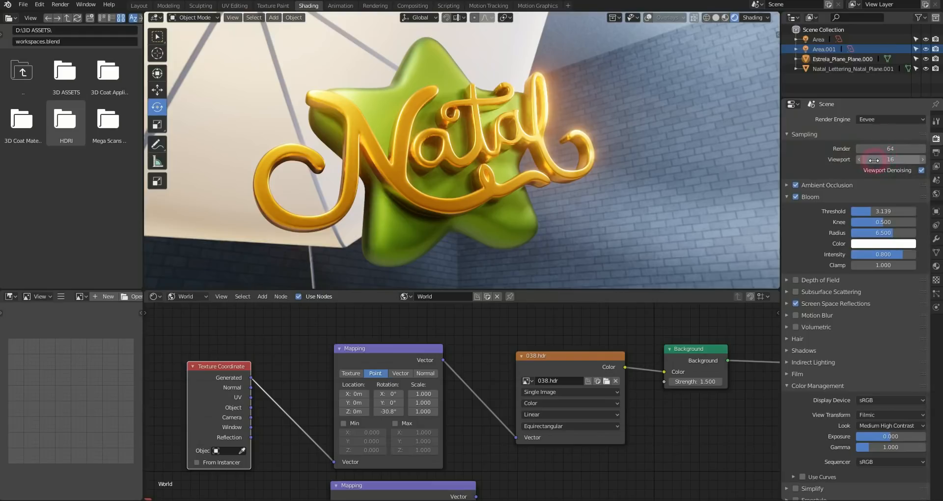
click(864, 148)
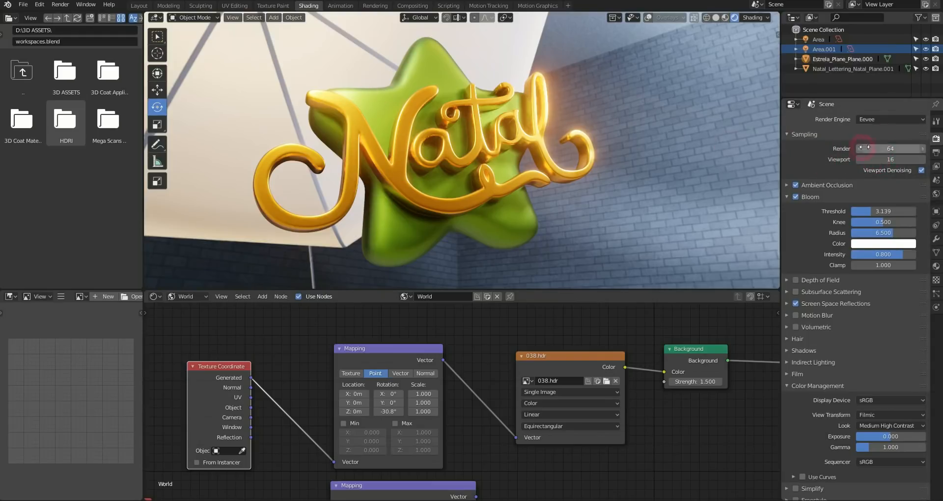
click(878, 159)
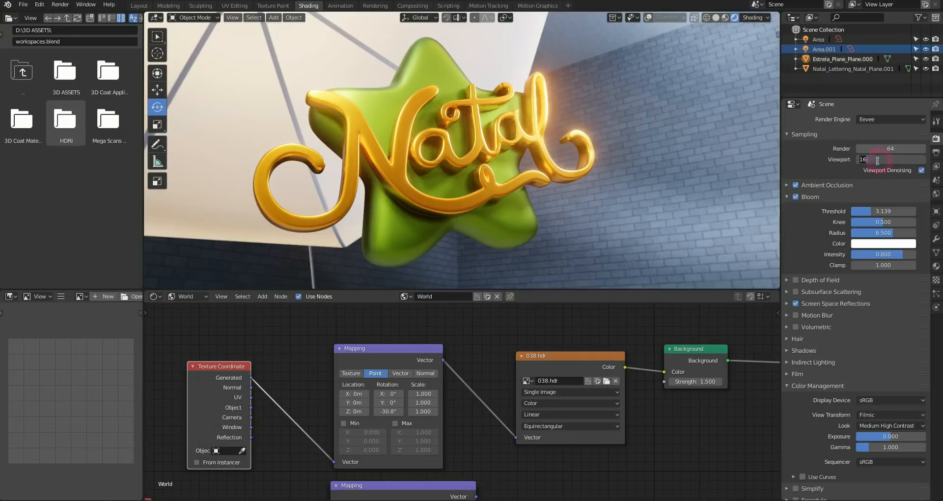
text(100)
click(561, 194)
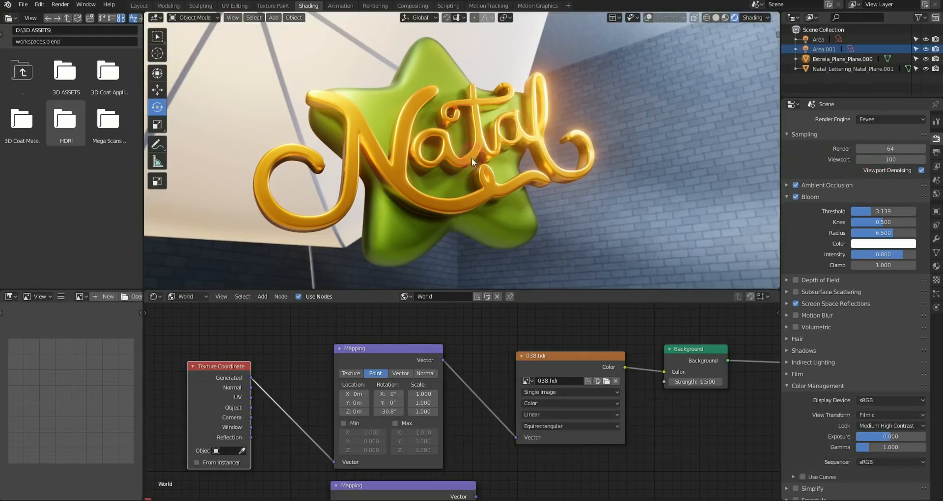
middle_drag(497, 161, 491, 158)
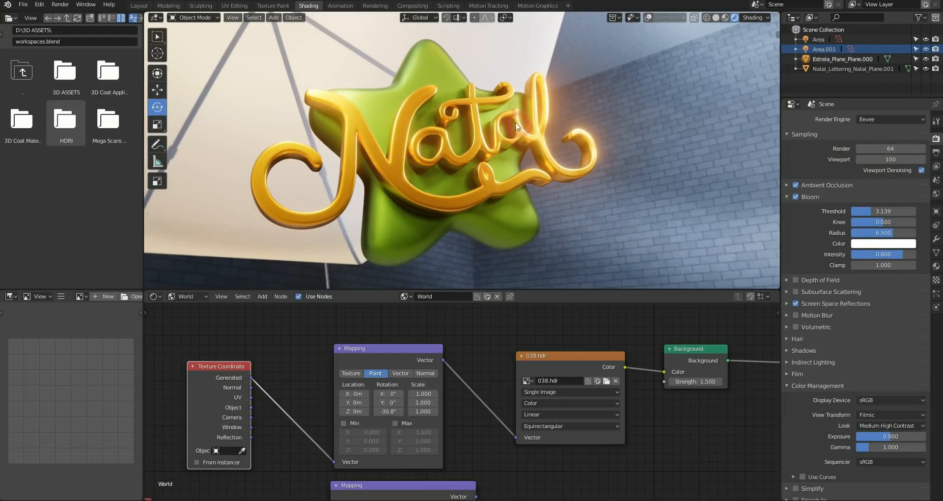
middle_drag(572, 157, 532, 171)
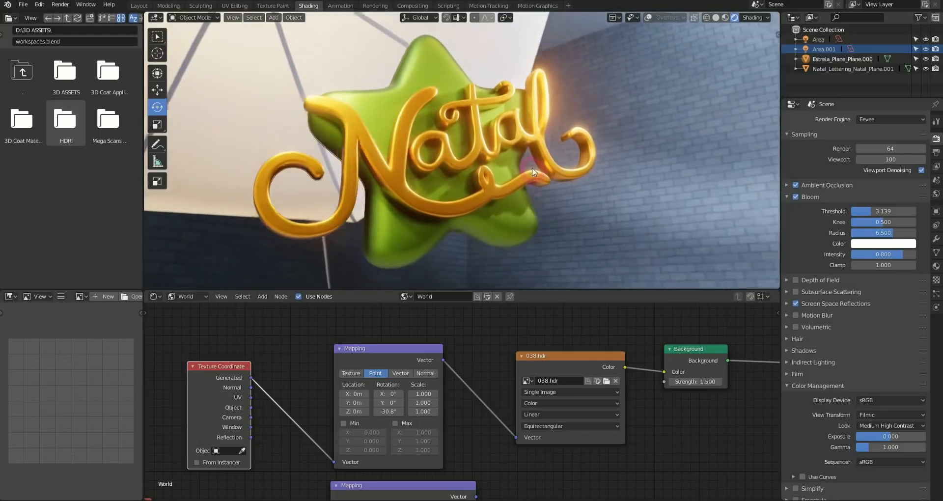
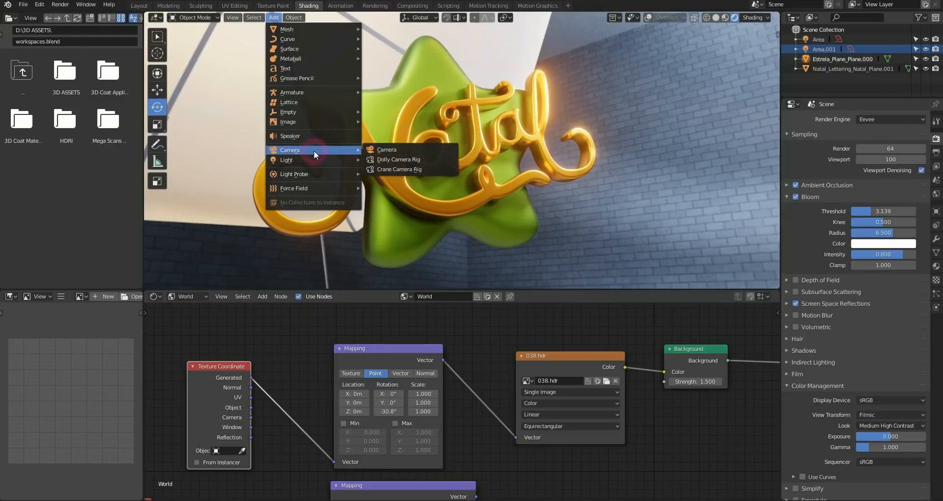
Step: Add a camera, show the viewport overlays, and move the camera along Y to about -6.18 m, in front of the lettering
click(387, 149)
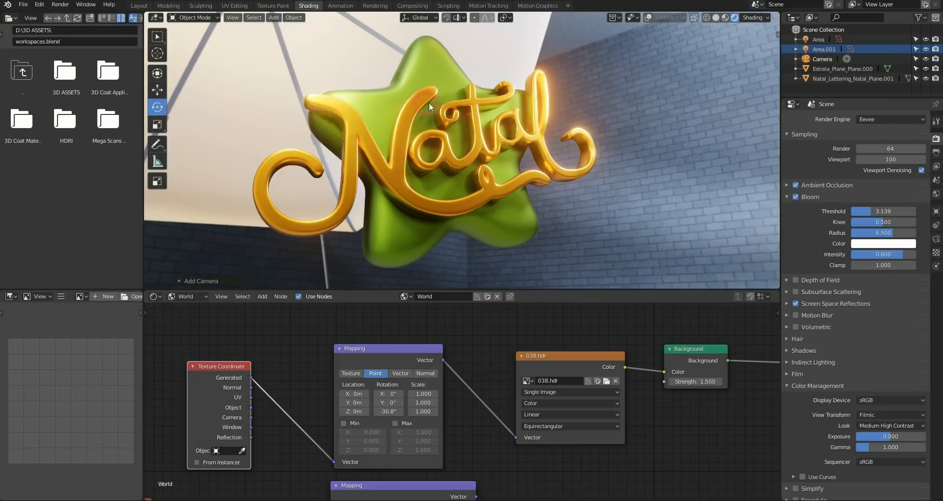
middle_drag(490, 102, 598, 57)
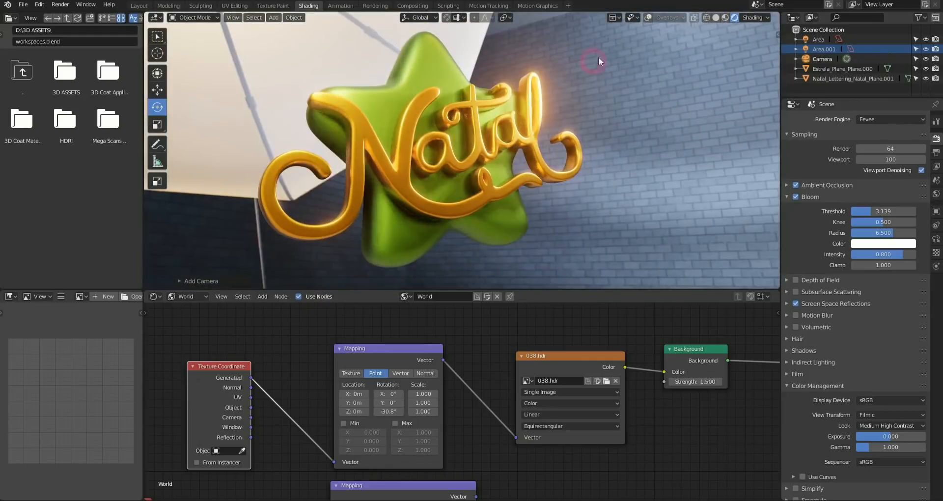
click(647, 18)
middle_drag(614, 123, 369, 102)
click(157, 89)
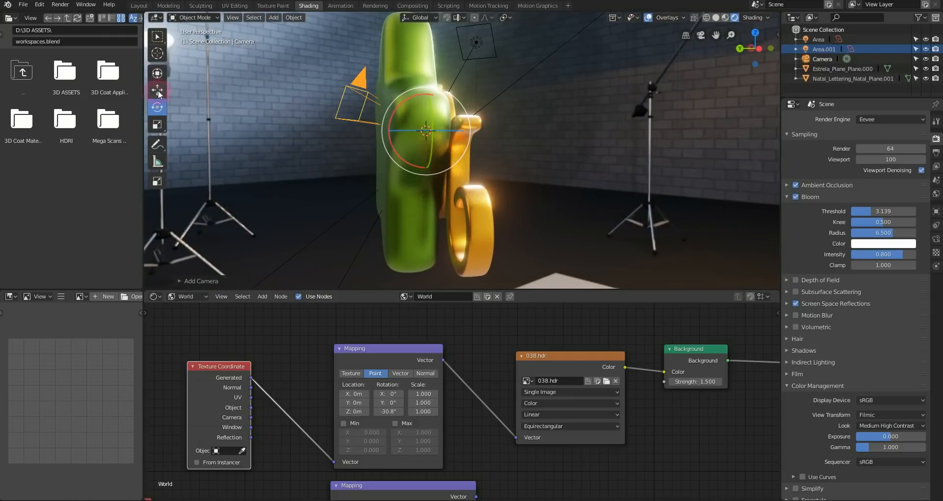
drag(391, 131, 687, 143)
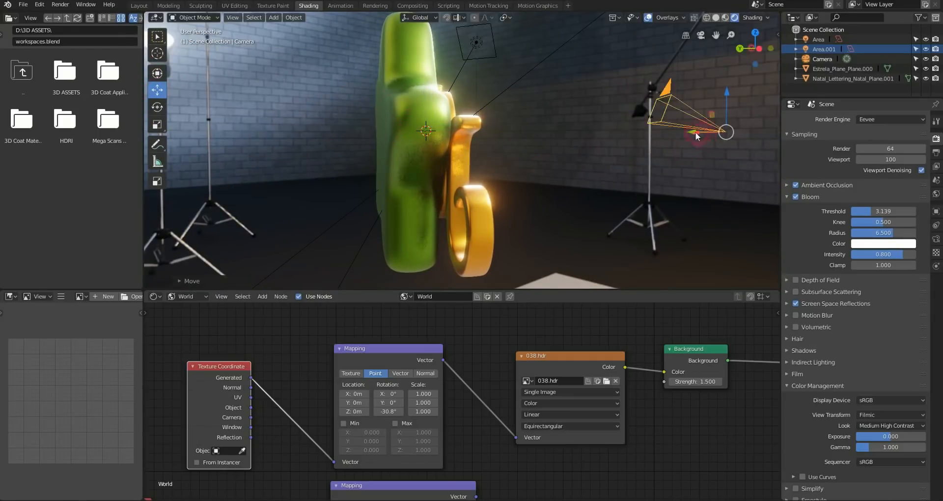
Step: Look through the new camera to check its framing, and return to the perspective view
middle_drag(688, 135, 573, 122)
shift+middle_drag(573, 122, 256, 40)
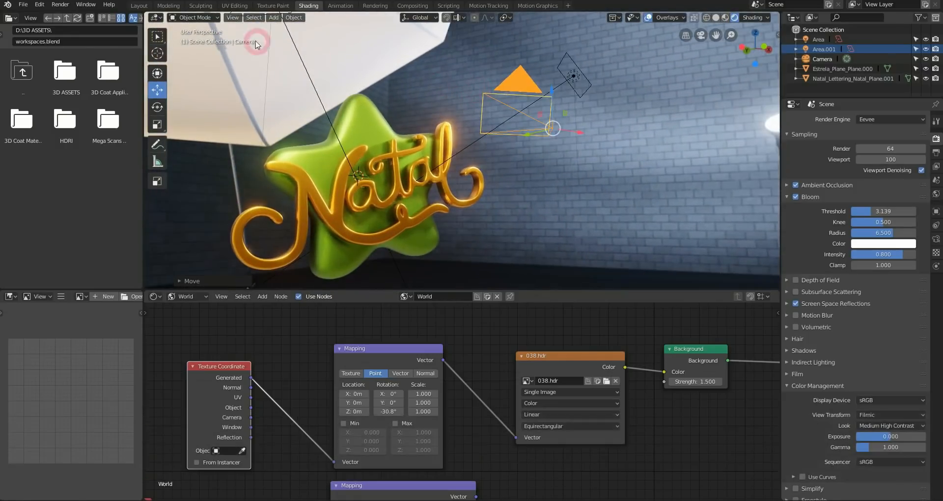
click(701, 35)
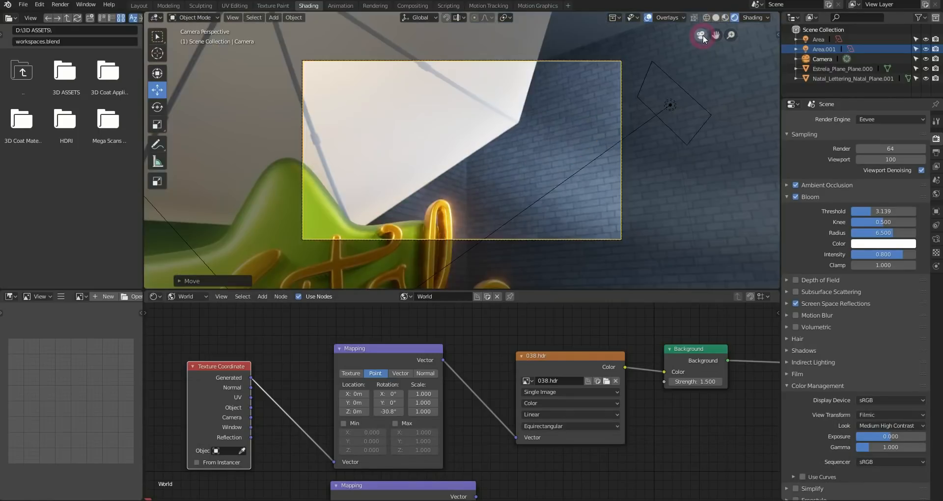
click(701, 35)
click(701, 34)
middle_drag(481, 132, 532, 120)
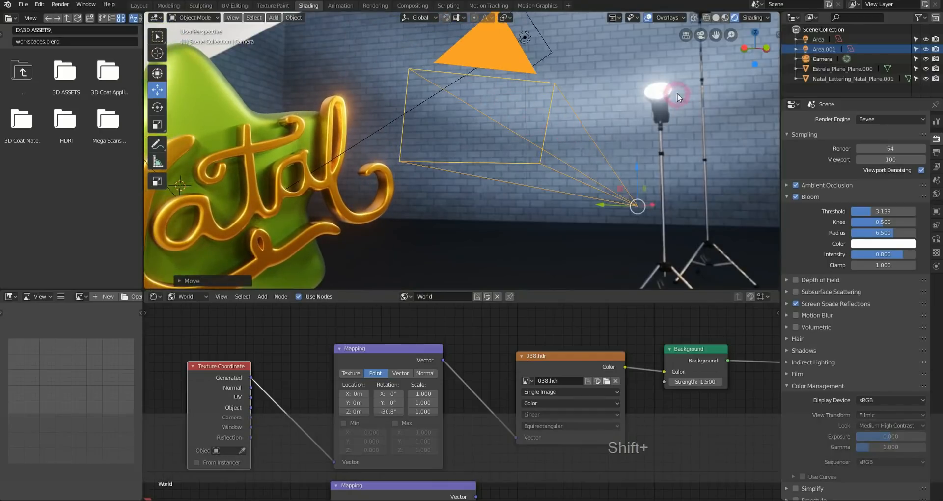
Step: Enable Lock Camera to View in the 3D viewport's view settings
click(776, 33)
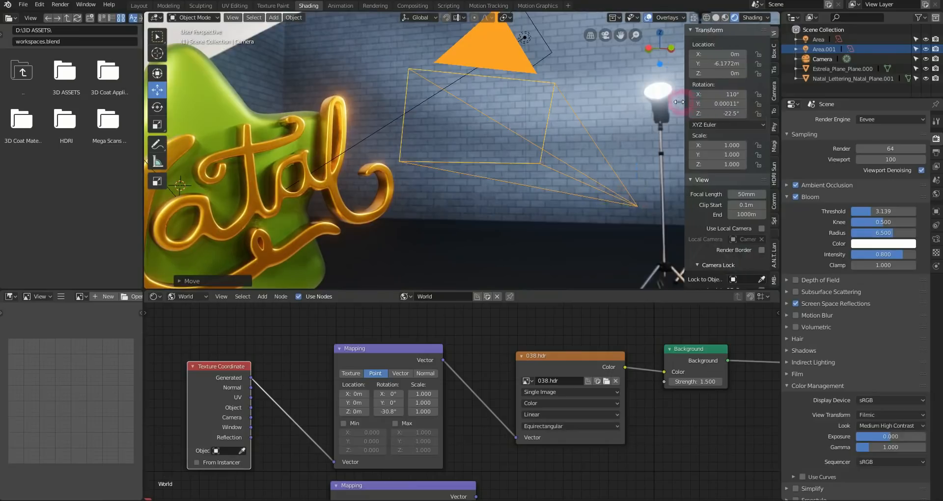
drag(679, 102, 650, 102)
drag(697, 30, 735, 143)
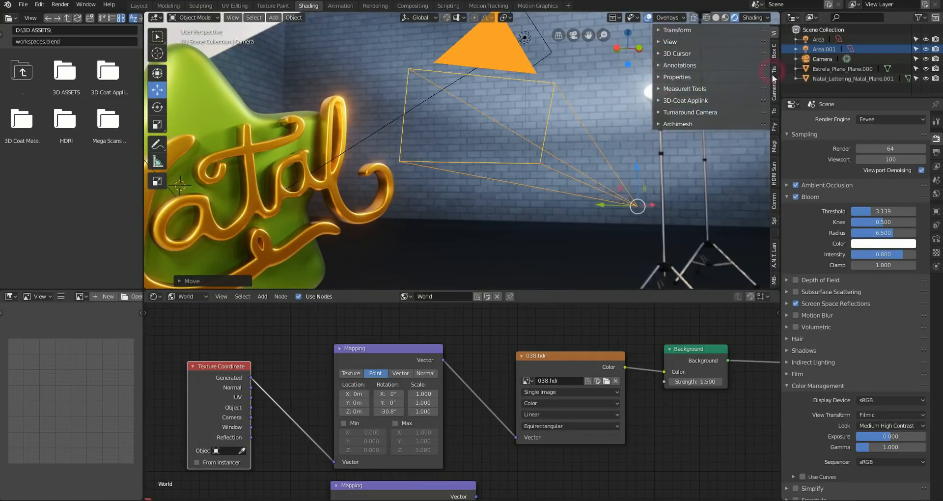
click(663, 43)
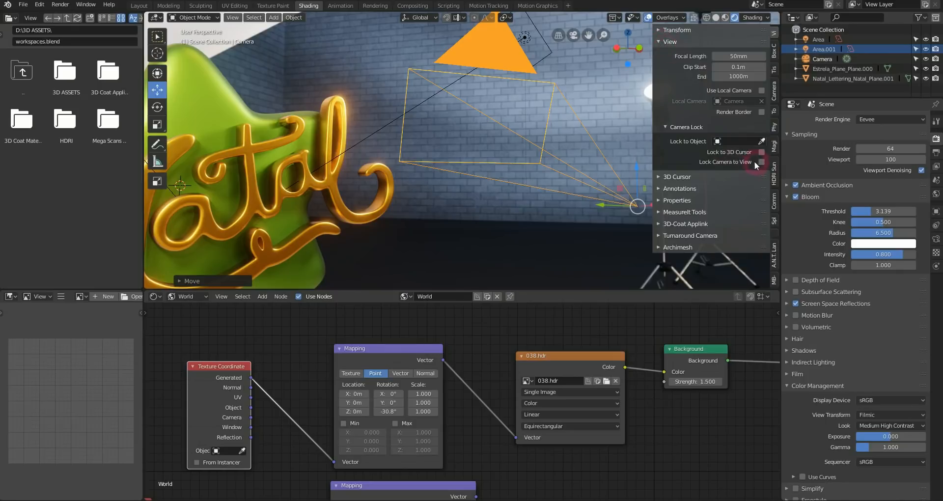
key(F10)
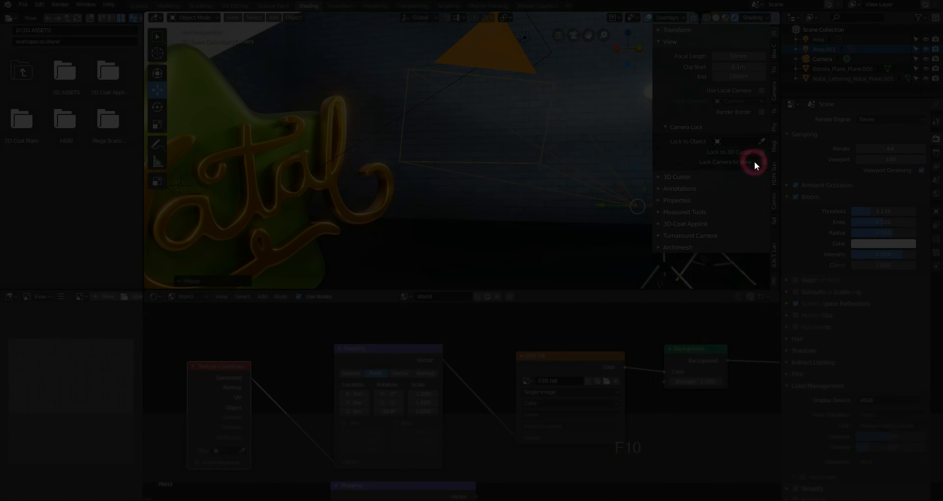
key(F10)
click(761, 162)
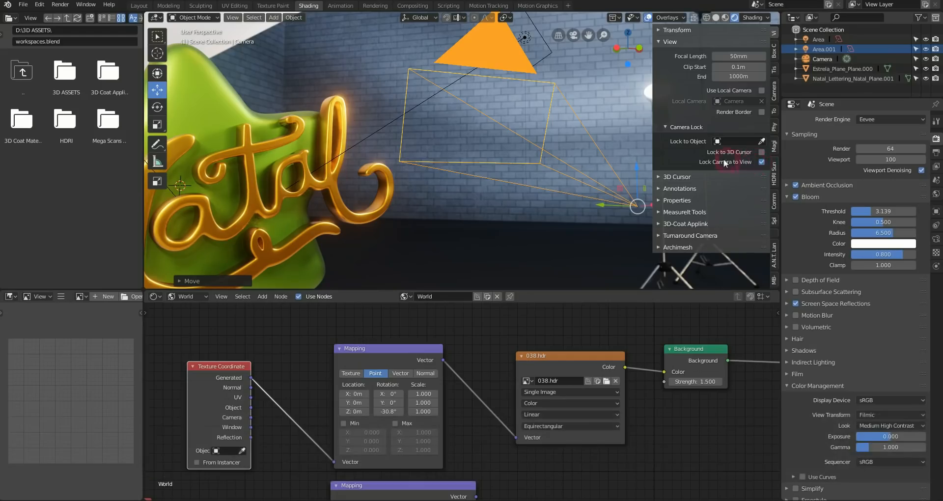
drag(656, 144, 734, 44)
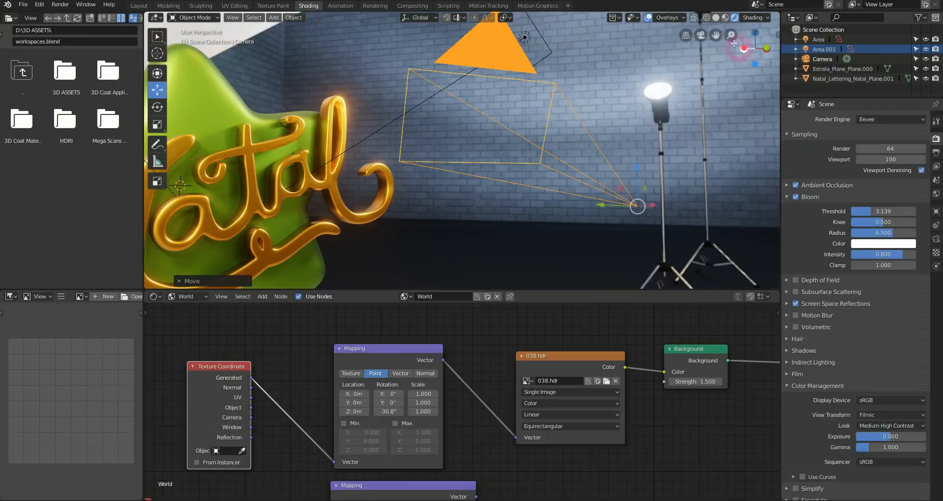
Step: Frame the whole star and Natal lettering in the middle of the camera view using the locked camera
click(701, 36)
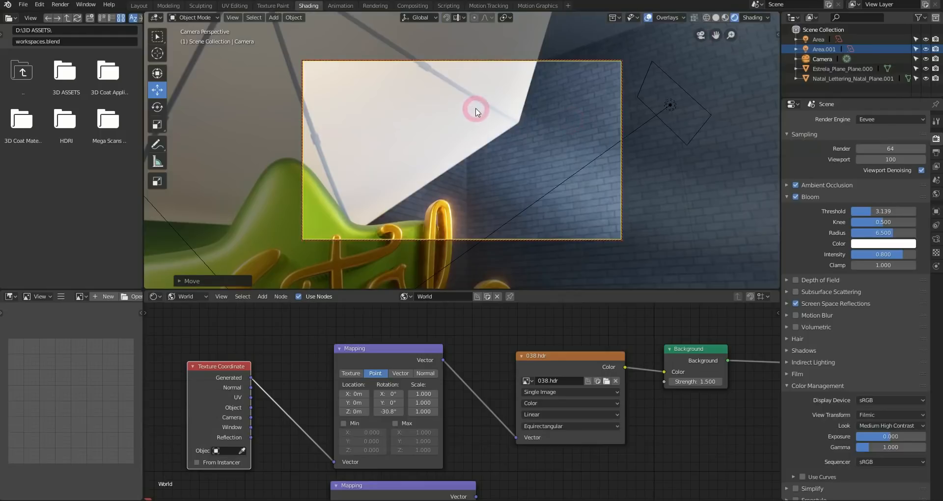
middle_drag(474, 117, 506, 110)
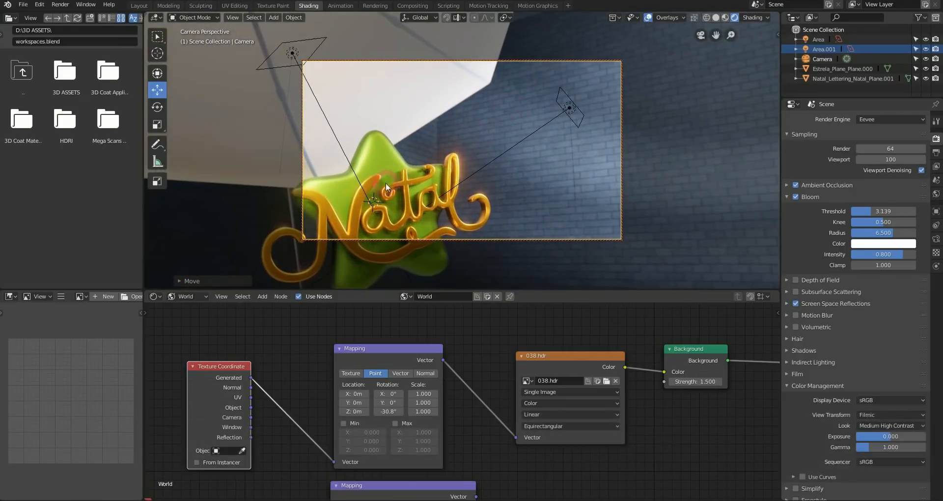
click(386, 183)
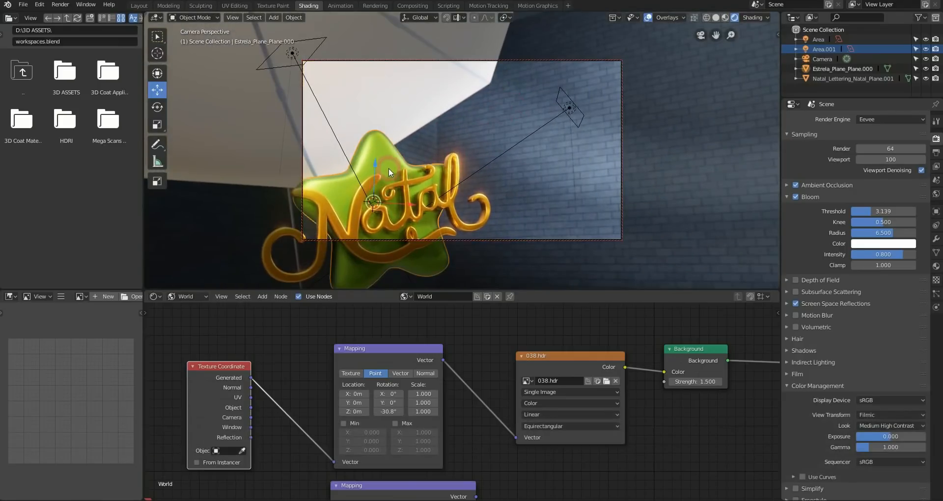
middle_drag(387, 183, 513, 113)
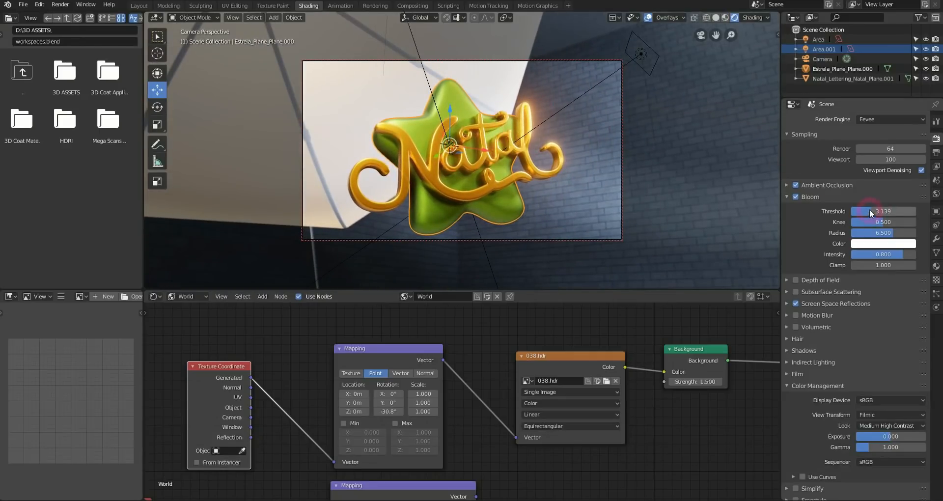
Step: Set the Bloom Threshold to 6.365, deselect the star, and shift the camera framing slightly
drag(869, 209, 893, 216)
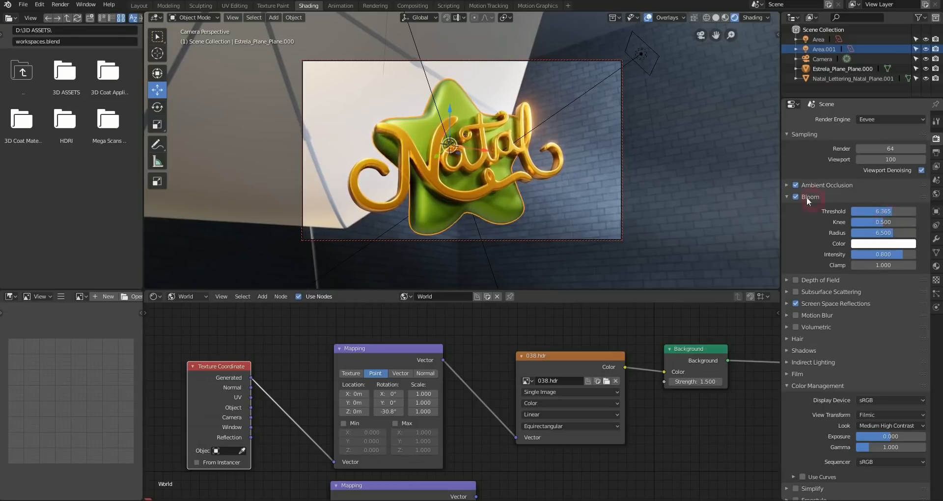
click(702, 158)
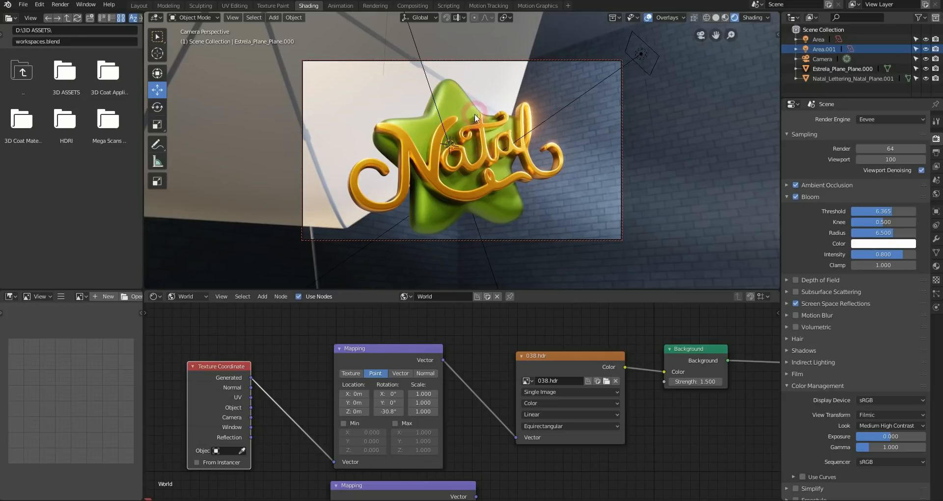
shift+middle_drag(477, 144, 483, 139)
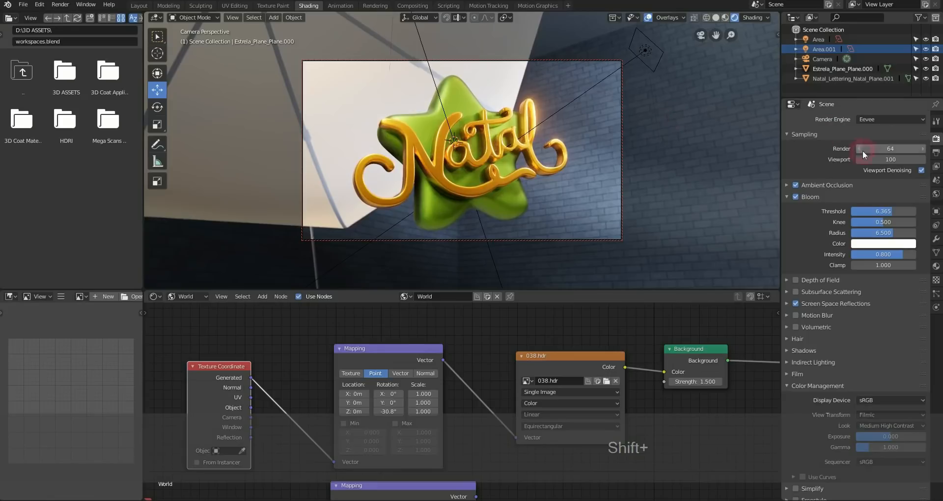
Step: Set the Eevee render samples to 150
drag(864, 154, 889, 148)
text(150)
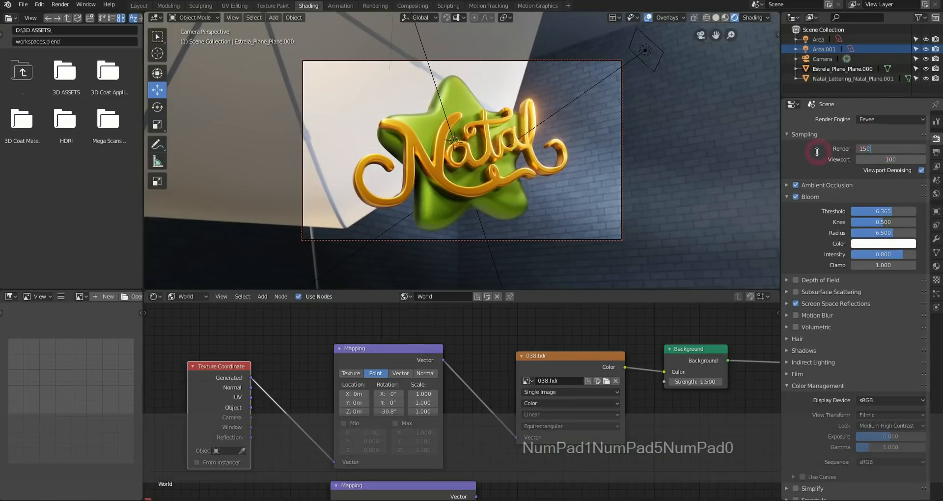
key(Return)
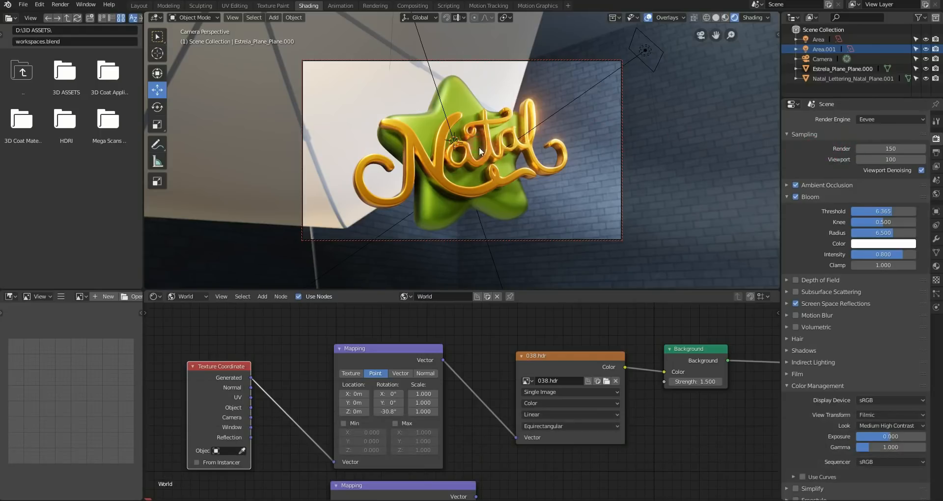
Step: Render the image from the camera and inspect the glow and edges of the lettering in the result
click(64, 7)
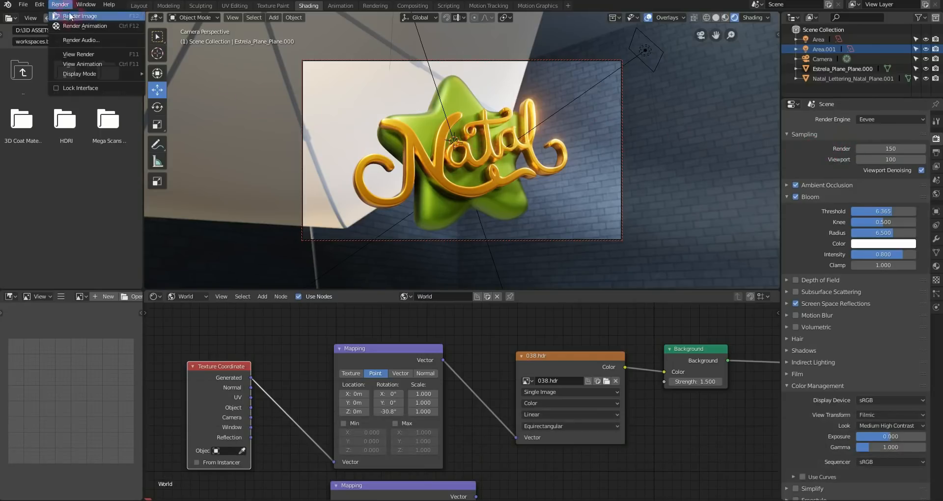
click(81, 18)
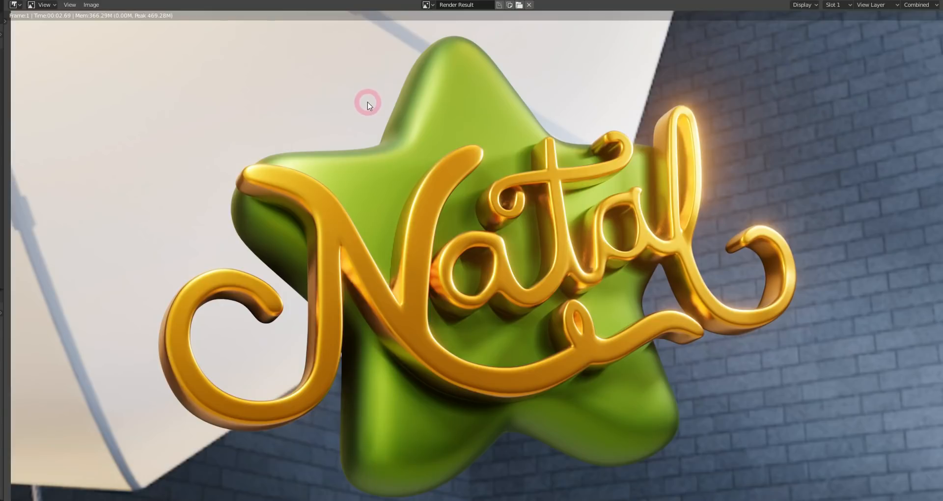
middle_drag(698, 202, 677, 196)
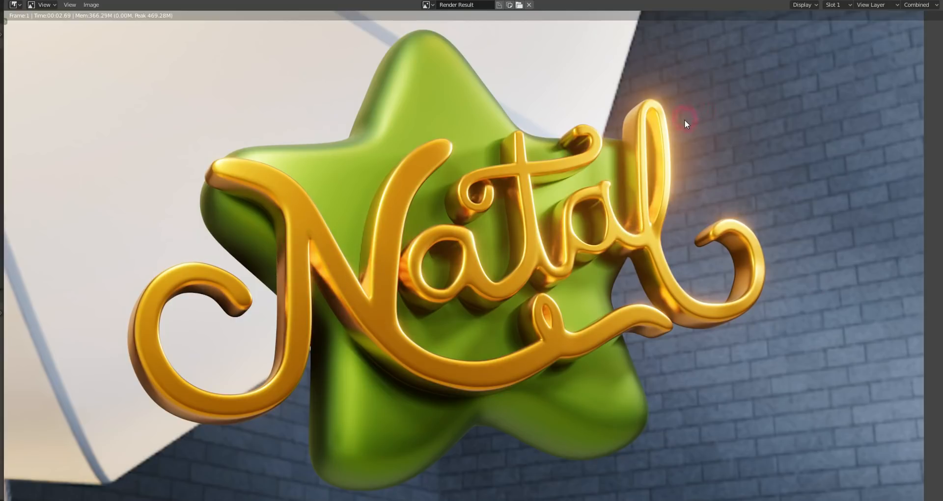
middle_drag(684, 119, 661, 132)
ctrl+middle_drag(596, 150, 584, 169)
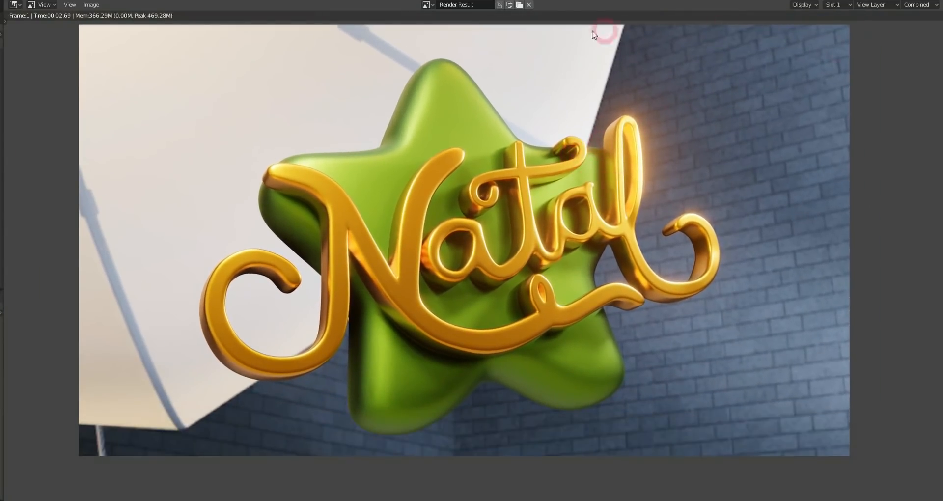
Step: Leave the render result and set the Eevee render samples to 250
key(Escape)
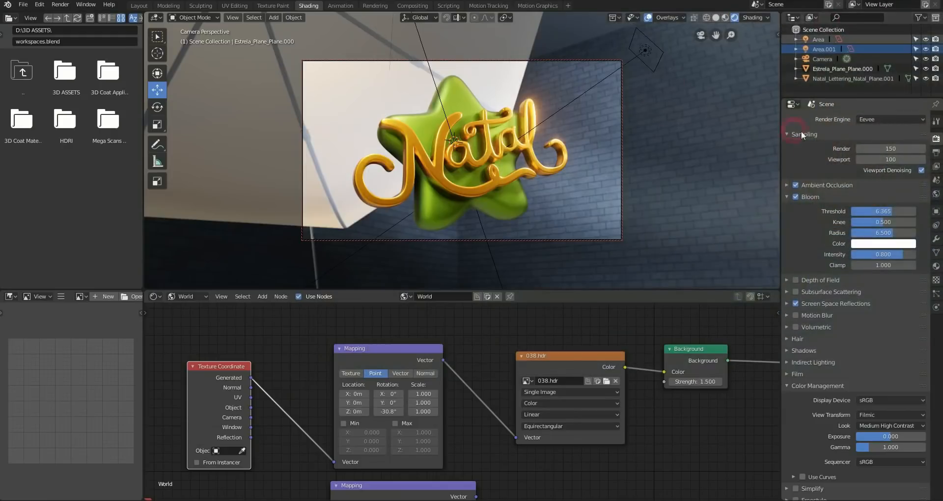
click(888, 147)
text(250)
key(Return)
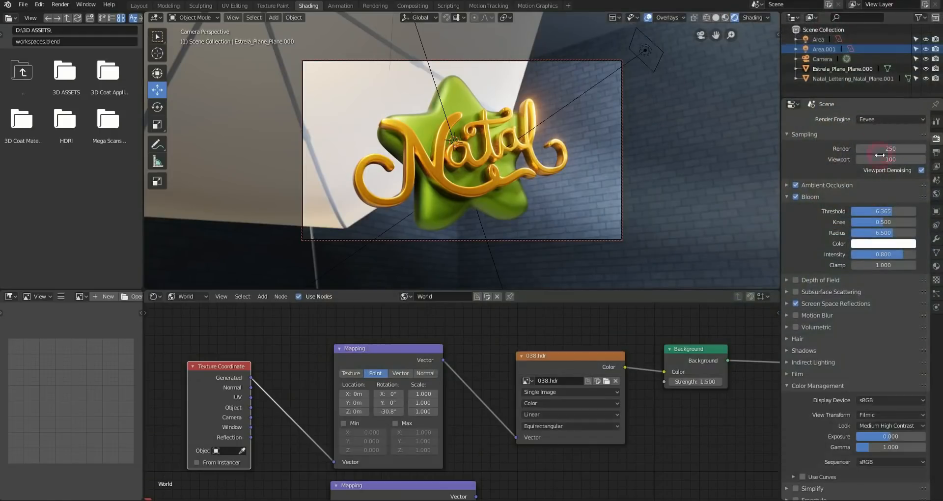
Step: Render the image from the camera at the new sample count, look over the result, and return to the scene
click(60, 5)
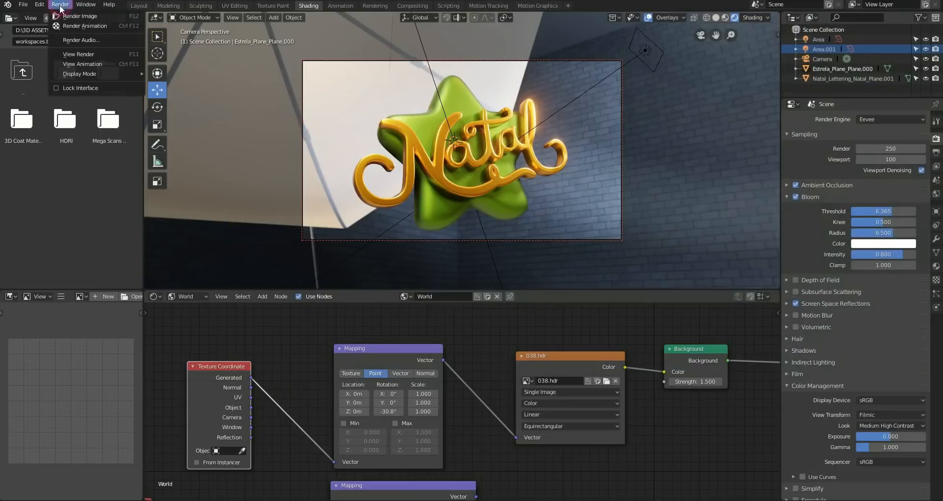
click(79, 16)
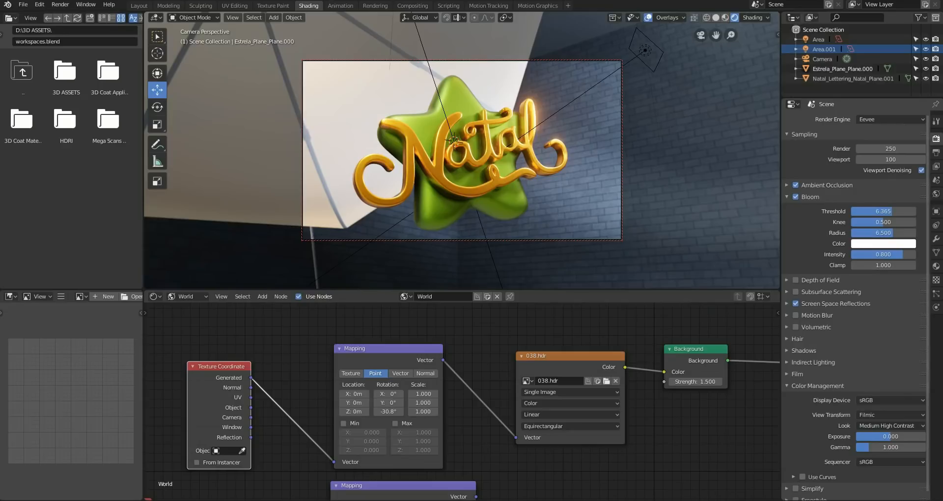
key(F12)
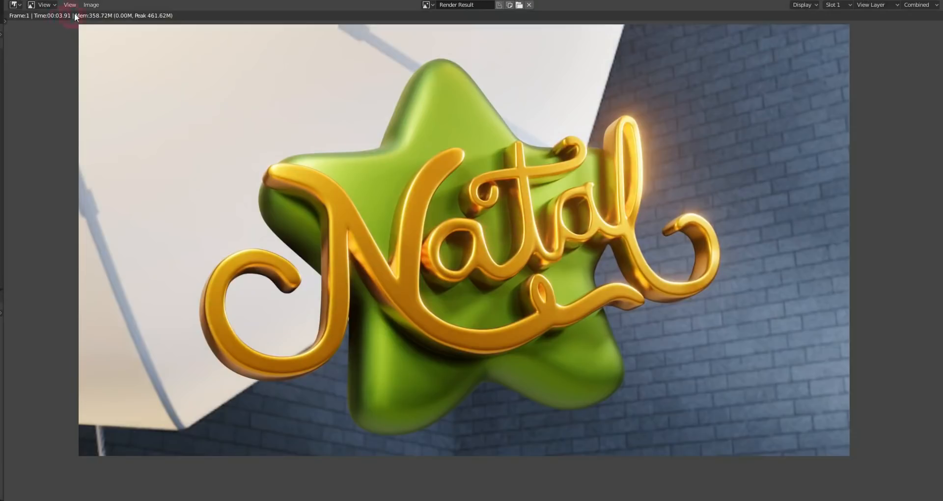
middle_drag(467, 154, 456, 157)
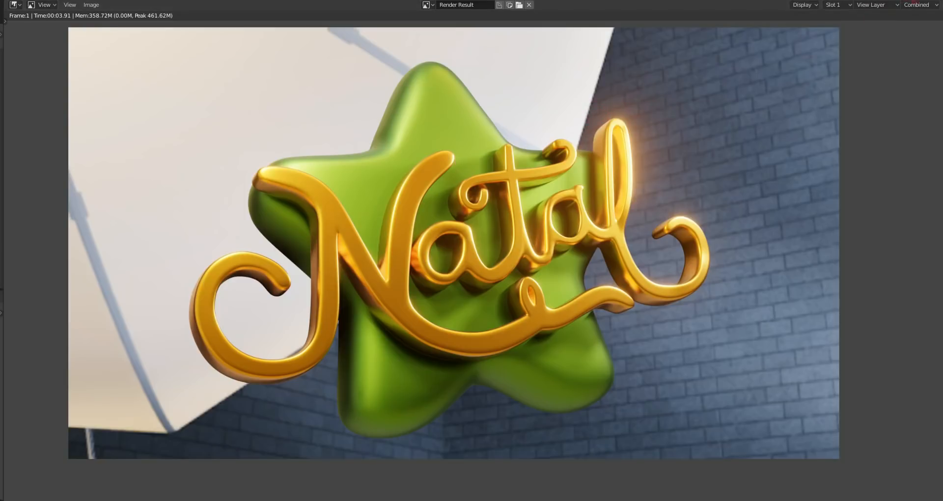
key(Escape)
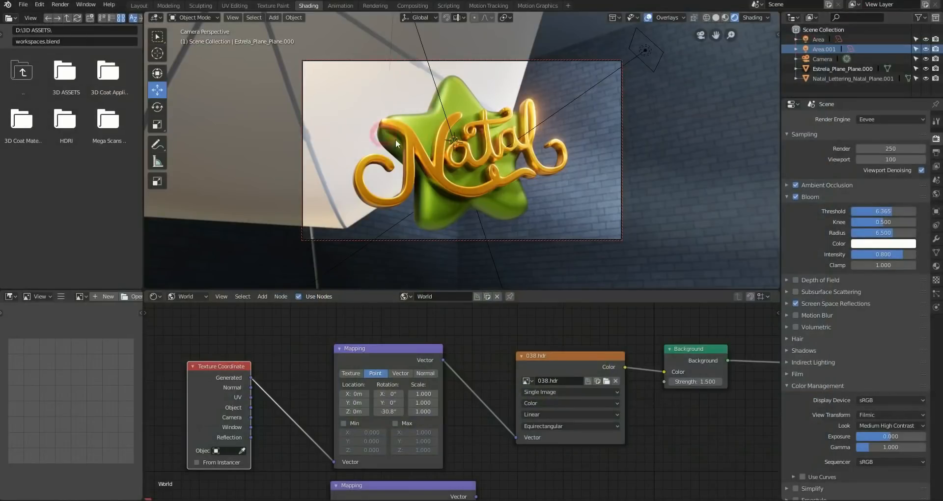
Step: Enable nodes in the Compositing workspace and spread the Render Layers and Composite nodes apart
click(401, 9)
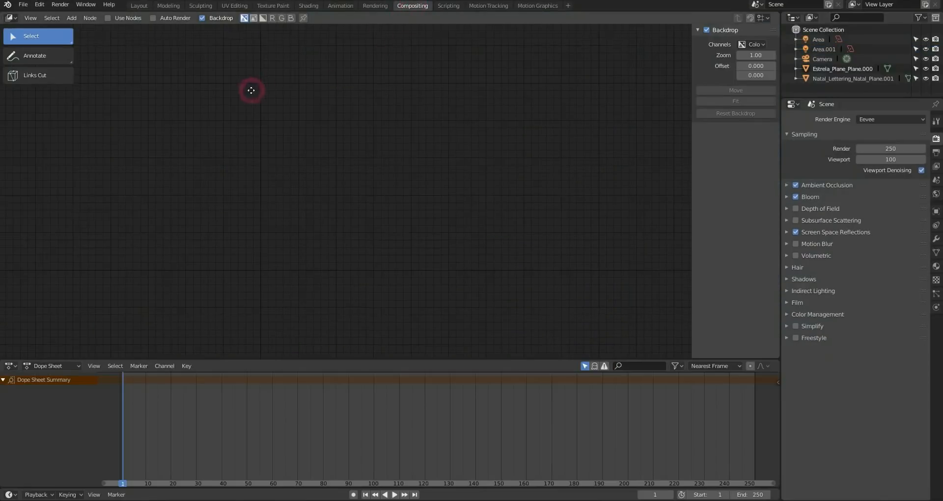
click(108, 18)
click(131, 67)
drag(370, 174, 200, 171)
drag(456, 175, 536, 171)
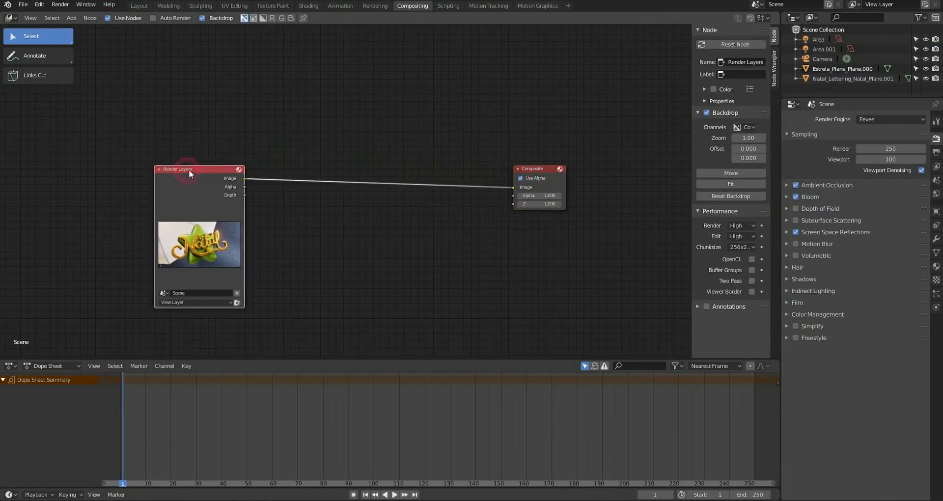
Step: Adjust the positions of the Render Layers and Composite nodes and hide the compositor's sidebar
drag(190, 172, 178, 162)
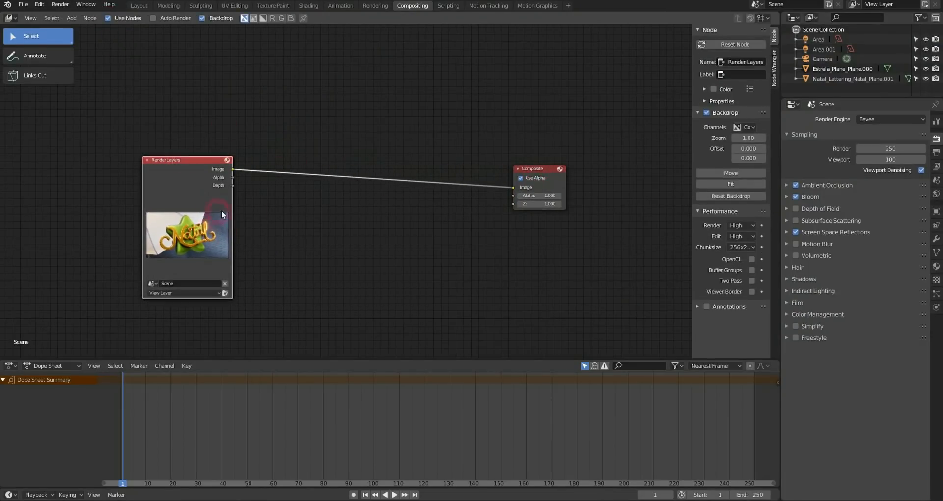
drag(546, 169, 558, 146)
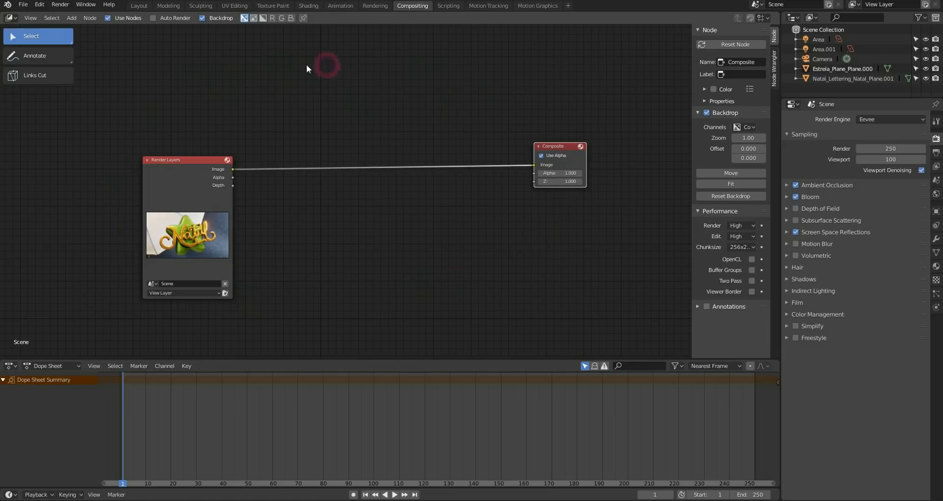
drag(207, 158, 186, 148)
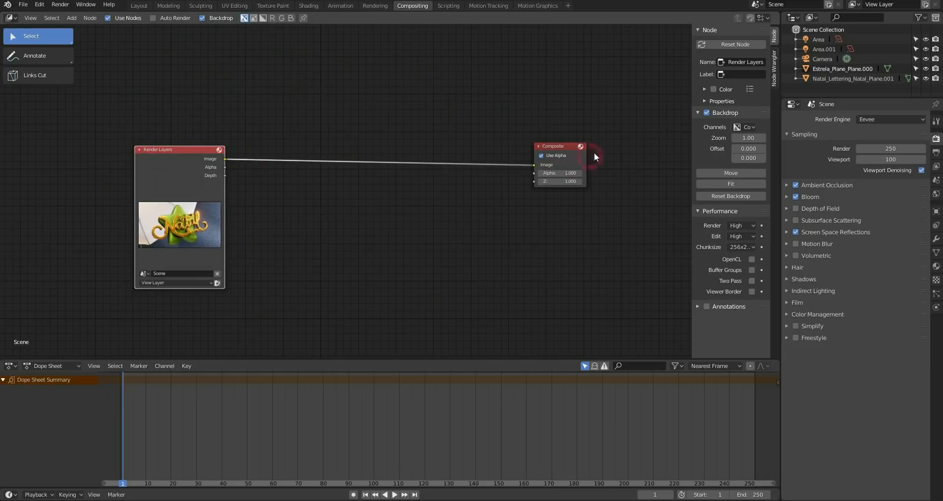
drag(690, 117, 770, 130)
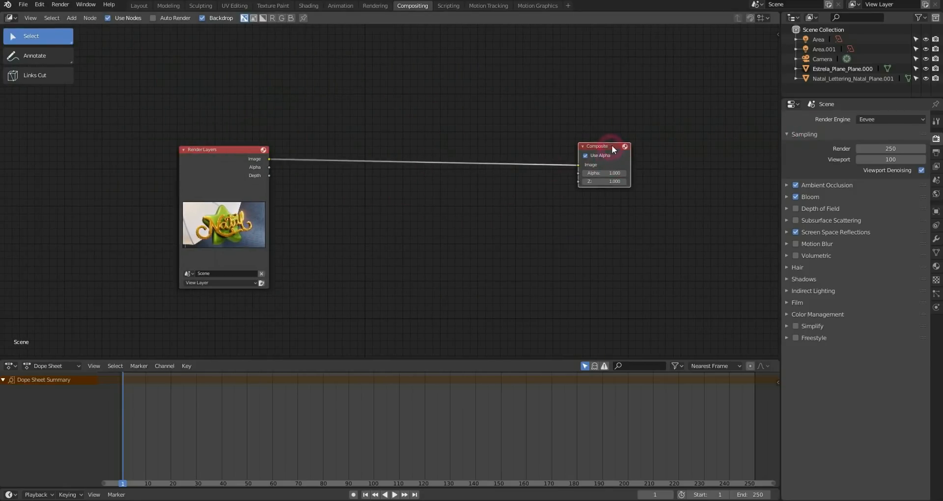
drag(608, 158, 603, 143)
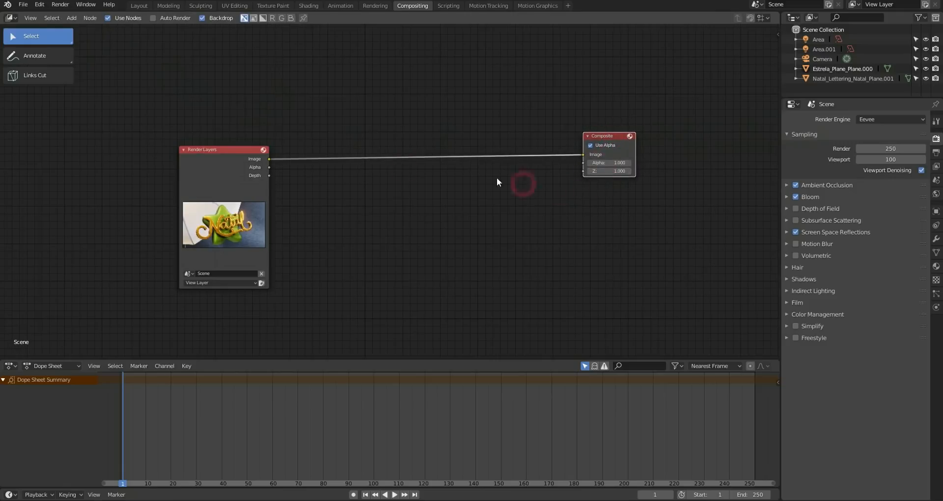
drag(236, 153, 212, 153)
Step: Add a Viewer output node below the Composite node and connect the Render Layers image to it
click(71, 18)
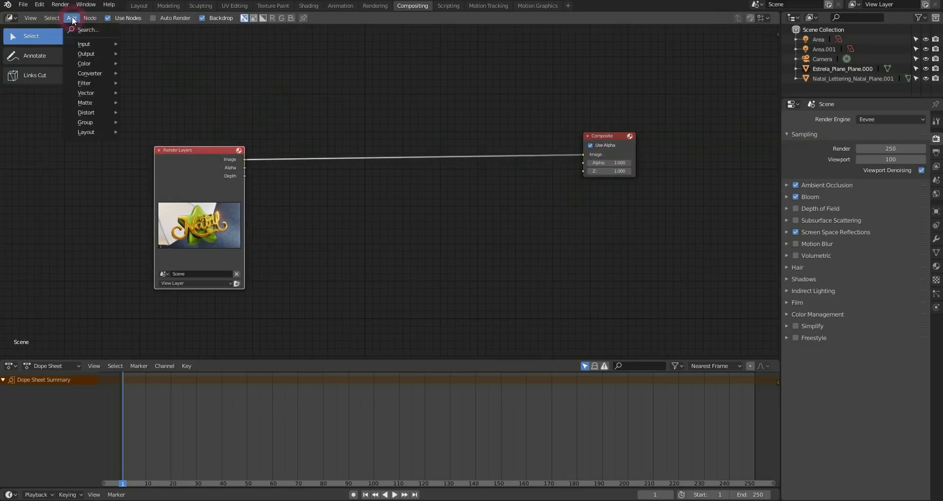
click(90, 132)
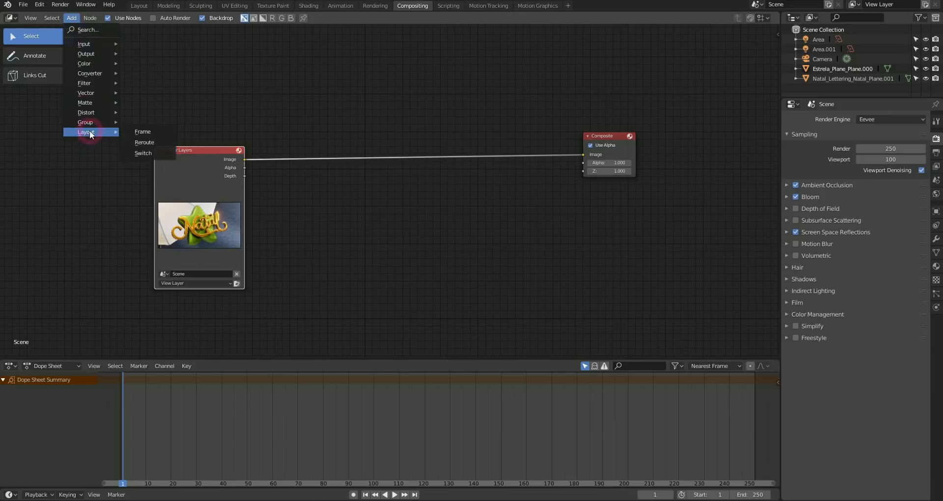
mouse_move(96, 54)
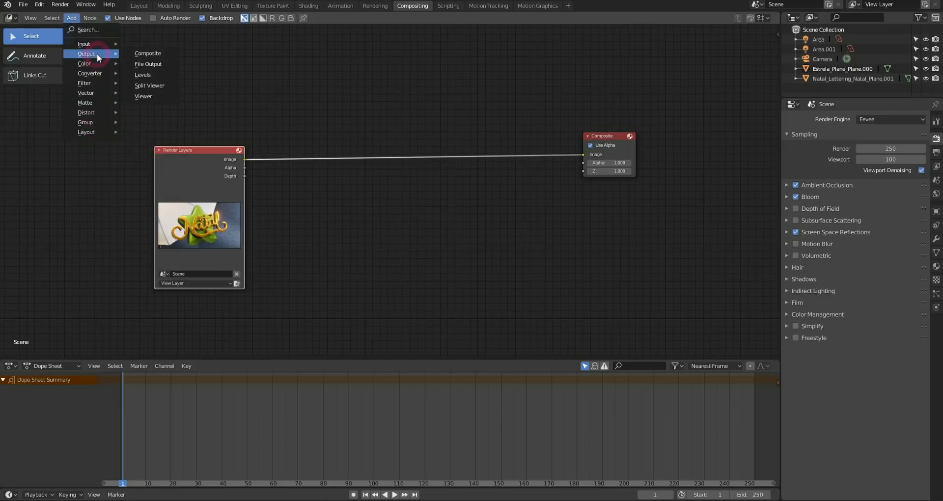
click(147, 97)
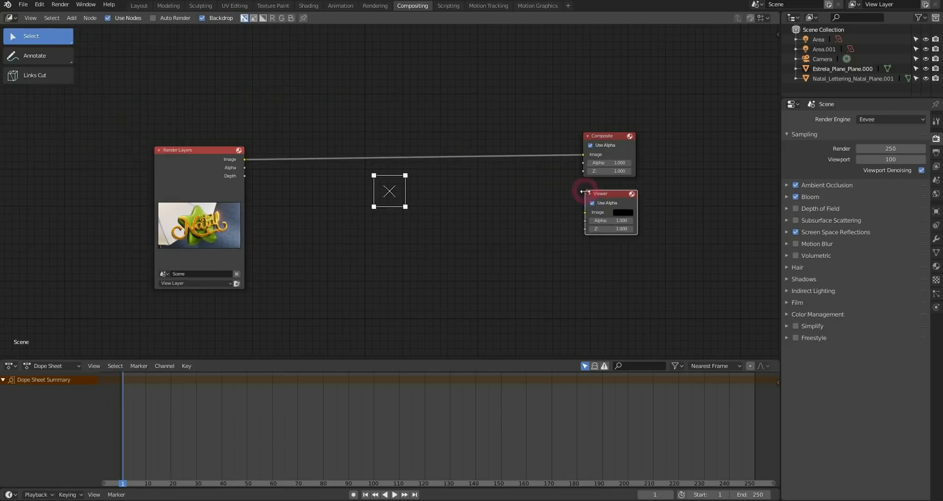
click(579, 191)
drag(244, 159, 585, 211)
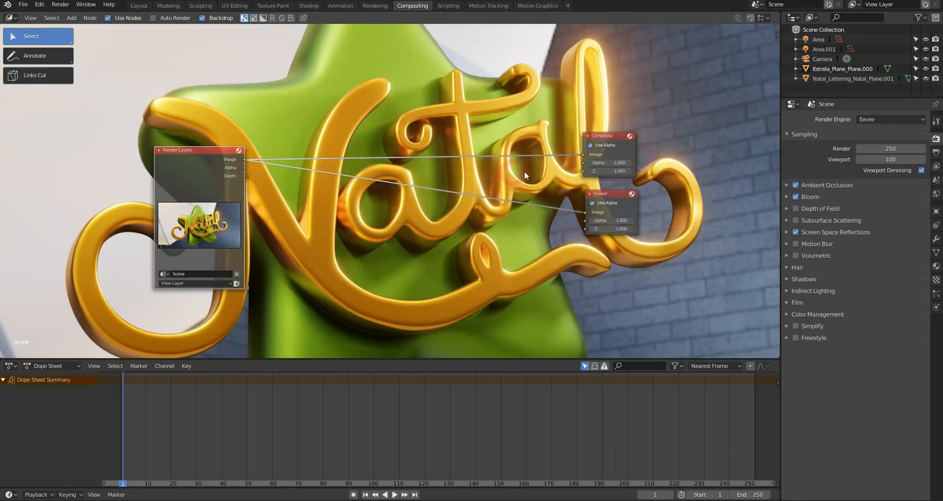
Step: Delete the Viewer node, recreate it with the preview shortcut on Render Layers, and arrange it below the Composite node
middle_drag(511, 126, 481, 131)
drag(582, 198, 592, 202)
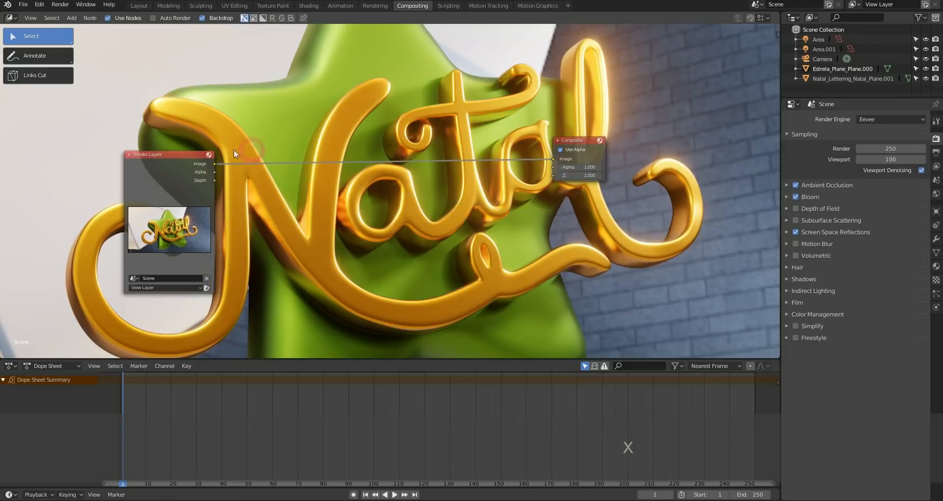
mouse_move(208, 157)
mouse_down()
mouse_move(244, 155)
mouse_move(213, 153)
mouse_up()
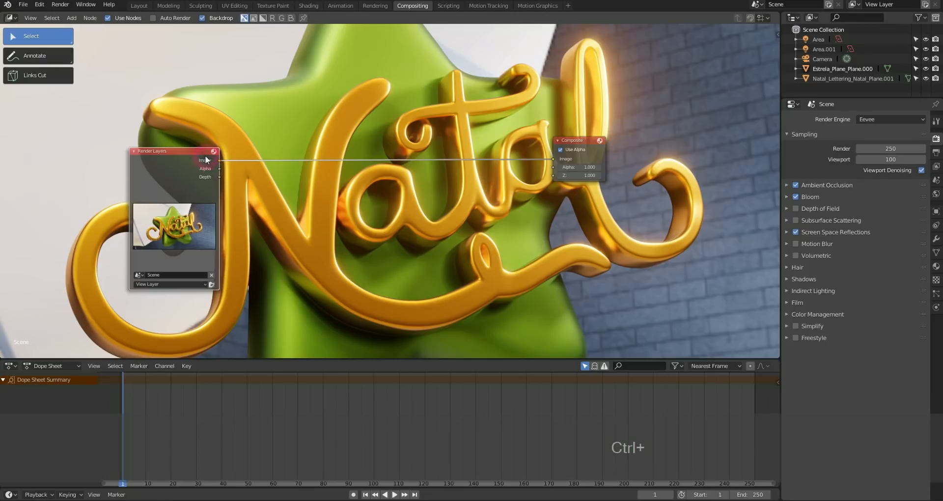
ctrl+shift+click(202, 157)
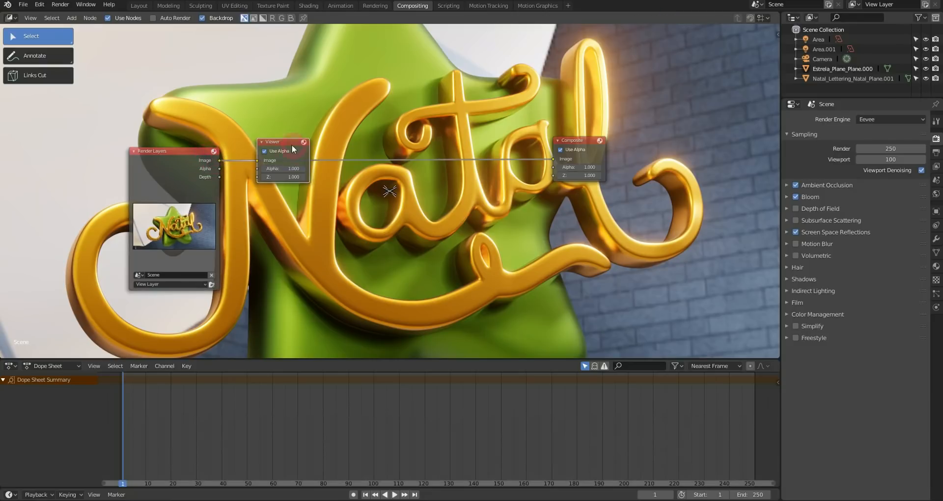
drag(291, 144, 580, 197)
drag(586, 142, 607, 122)
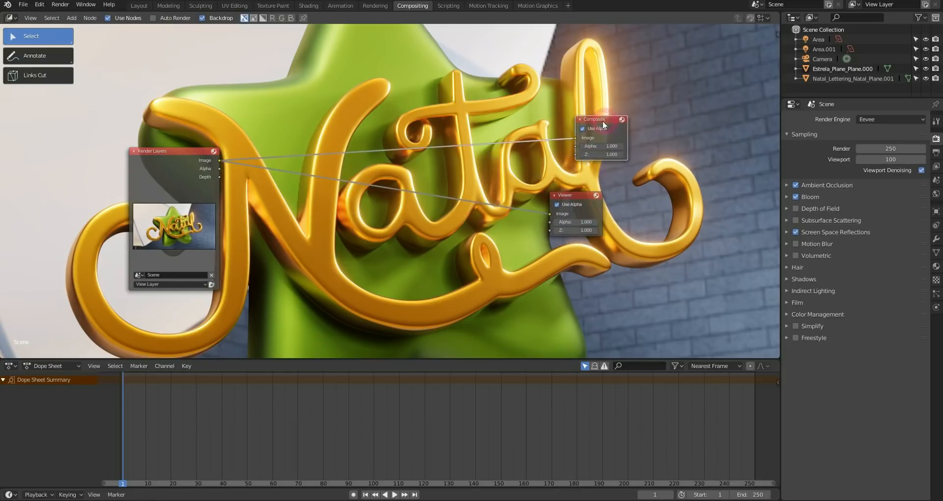
Step: Enlarge the compositor area, fit the backdrop image to it, and hide the sidebar again
middle_drag(231, 204, 251, 204)
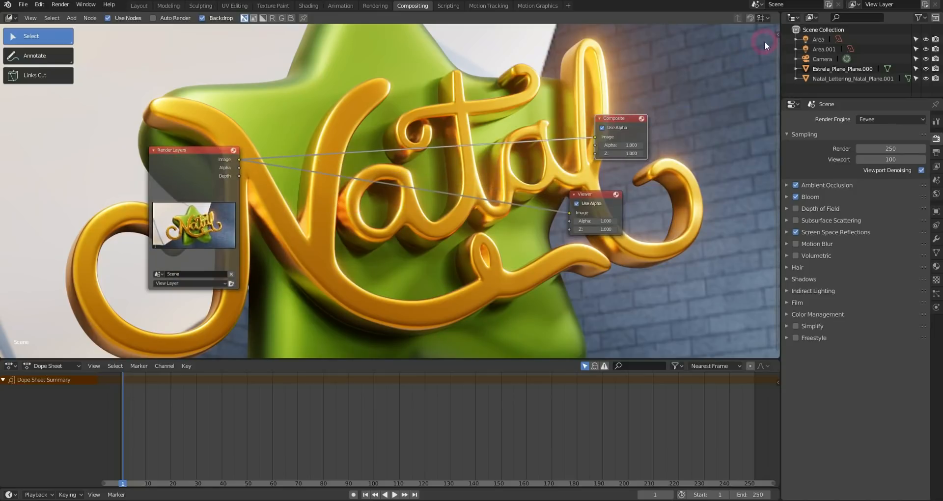
click(776, 34)
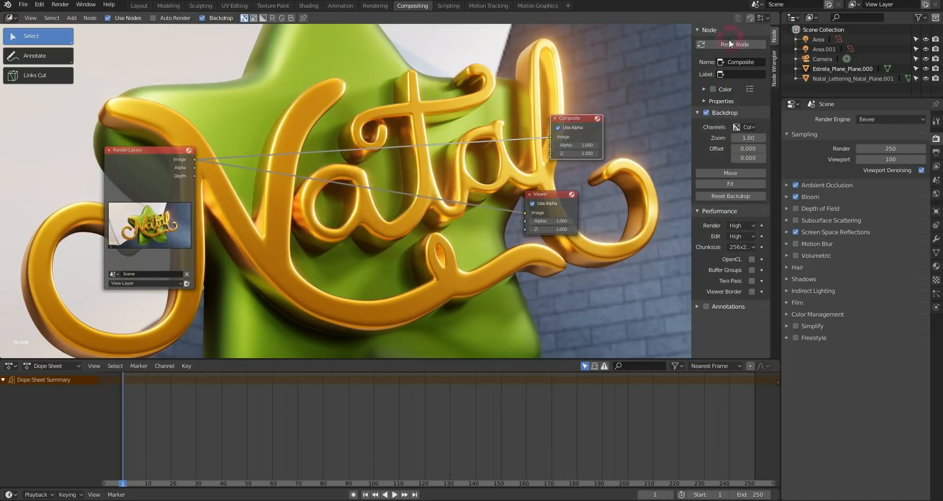
click(738, 184)
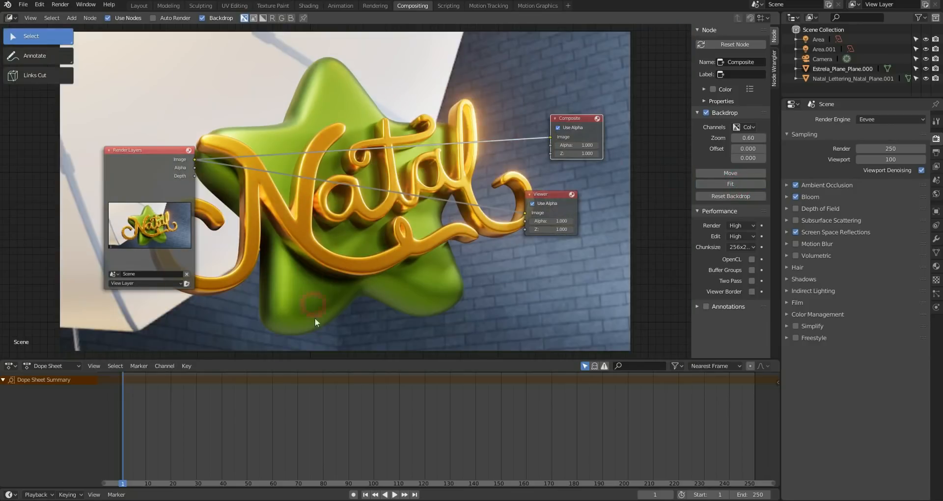
drag(342, 359, 359, 415)
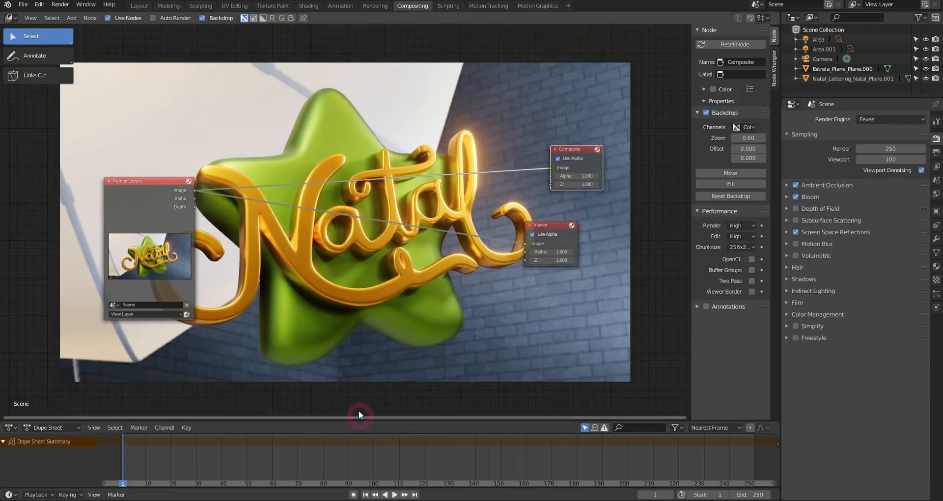
click(738, 184)
drag(687, 212, 810, 213)
Step: Move the Render Layers node aside and insert a Glare filter node on its link to the Viewer
drag(193, 180, 123, 179)
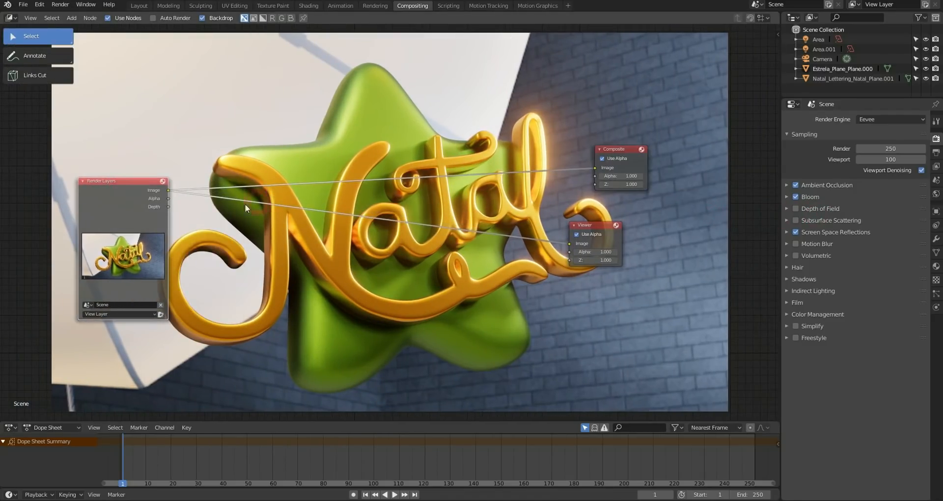
click(72, 18)
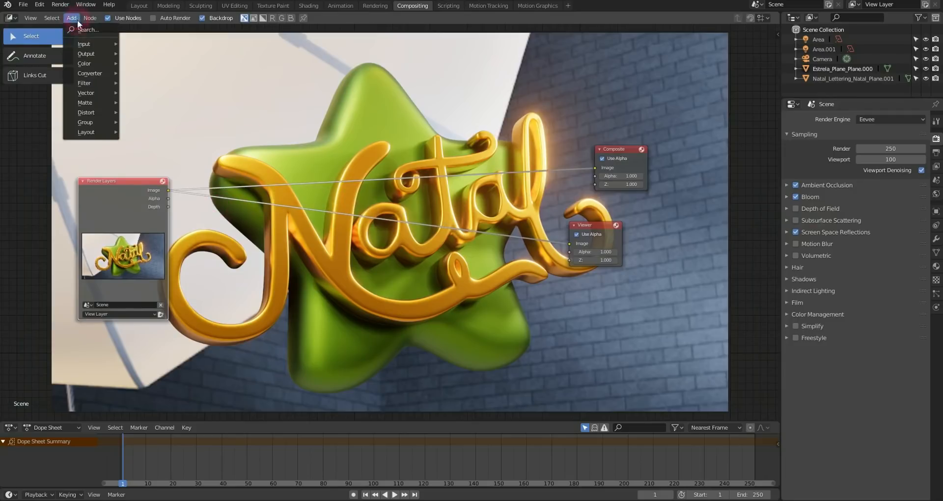
mouse_move(88, 84)
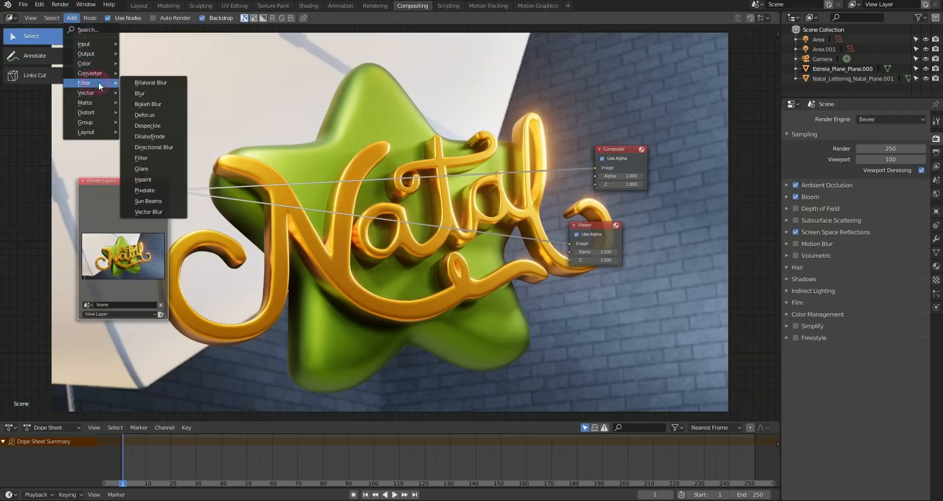
click(163, 169)
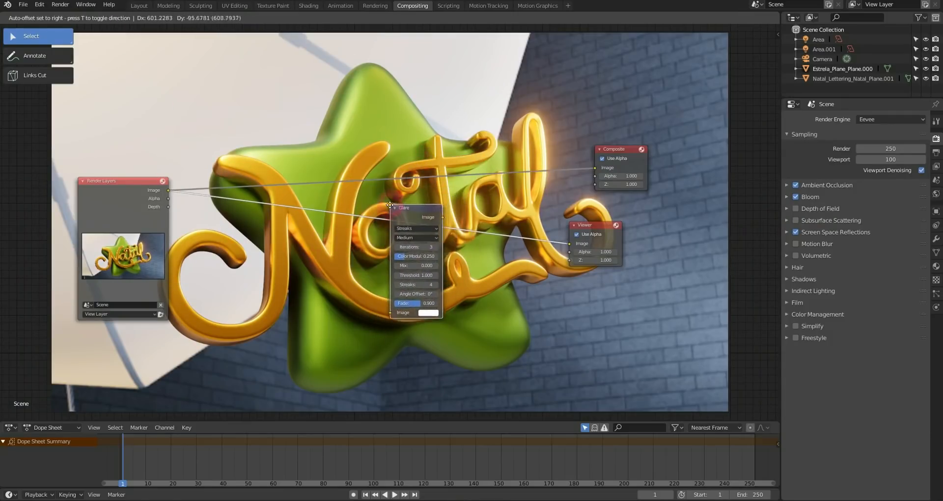
click(384, 208)
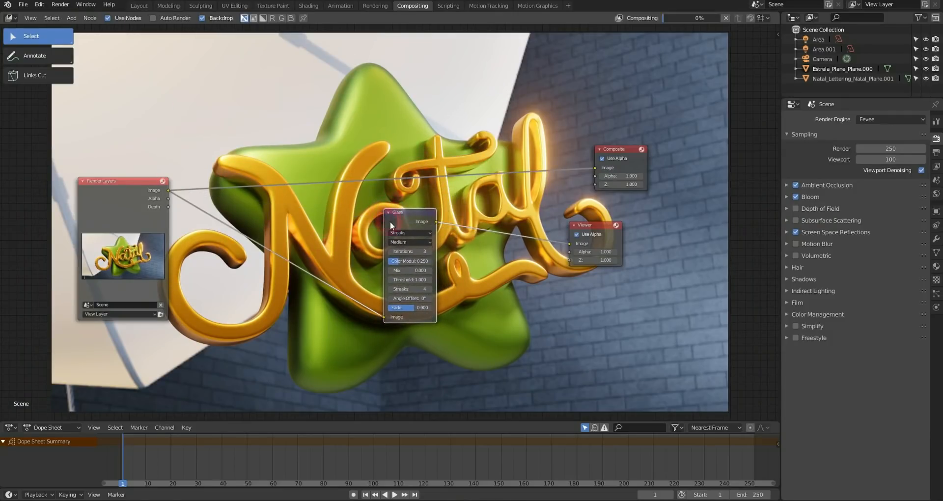
Step: Set the Glare node's Mix to 0.400
middle_drag(438, 160, 461, 147)
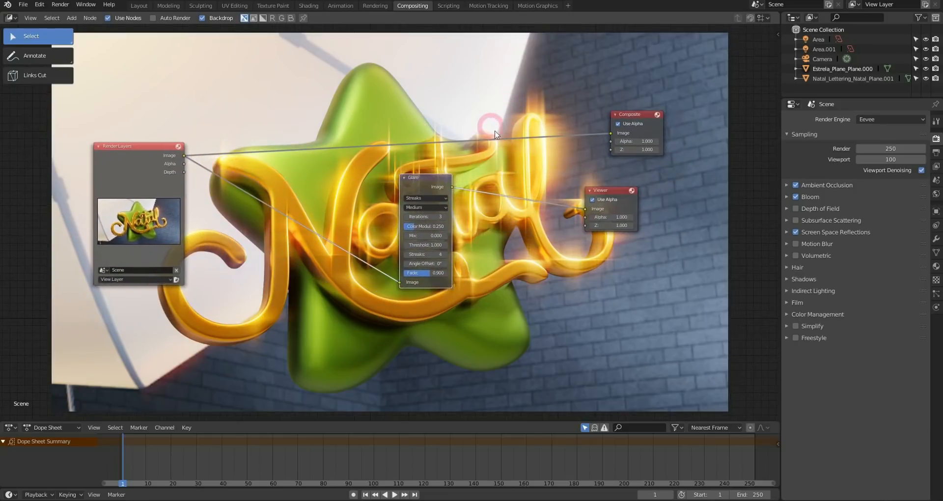
ctrl+middle_drag(458, 188, 492, 142)
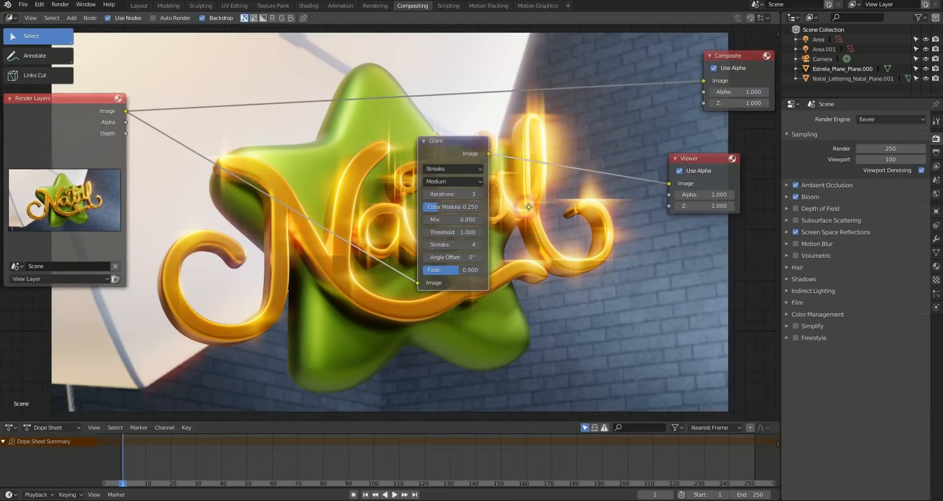
middle_drag(467, 225, 497, 231)
drag(473, 227, 475, 226)
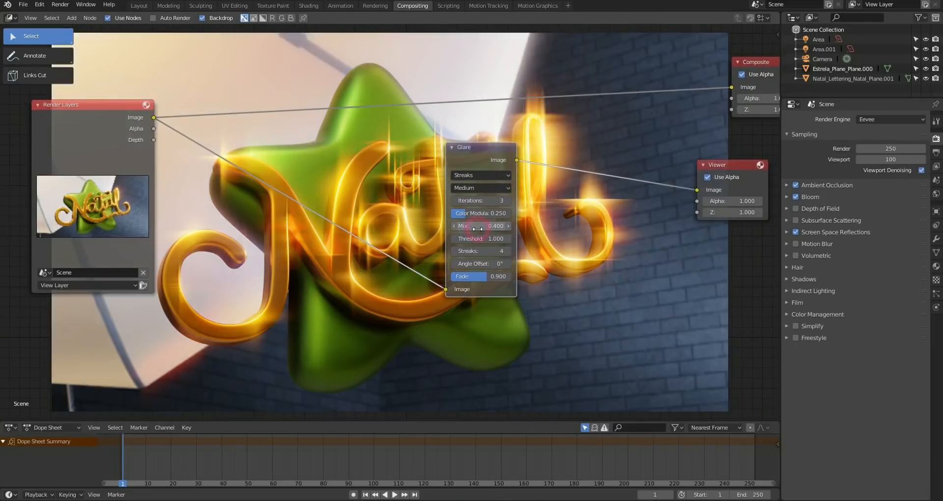
Step: Set the Glare node's Mix to 0 and its Threshold to 11.100
drag(471, 226, 465, 225)
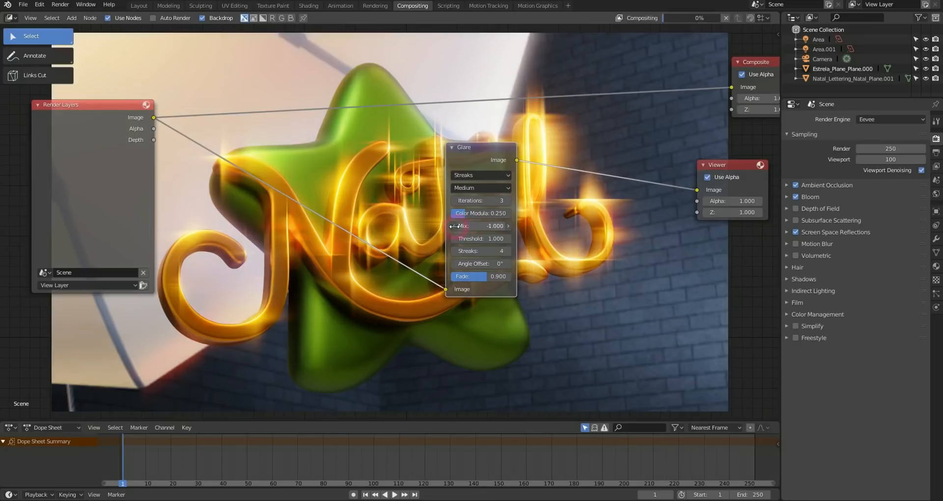
click(465, 226)
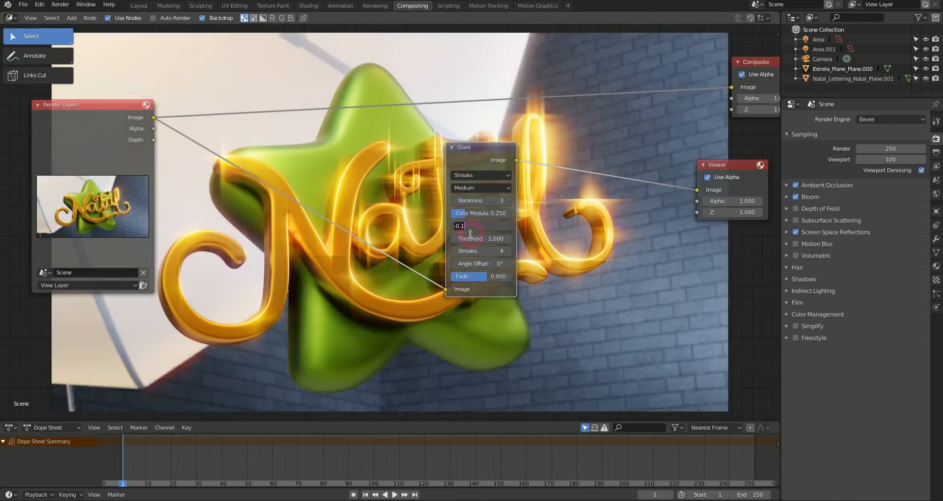
text(0)
key(Return)
drag(484, 238, 536, 245)
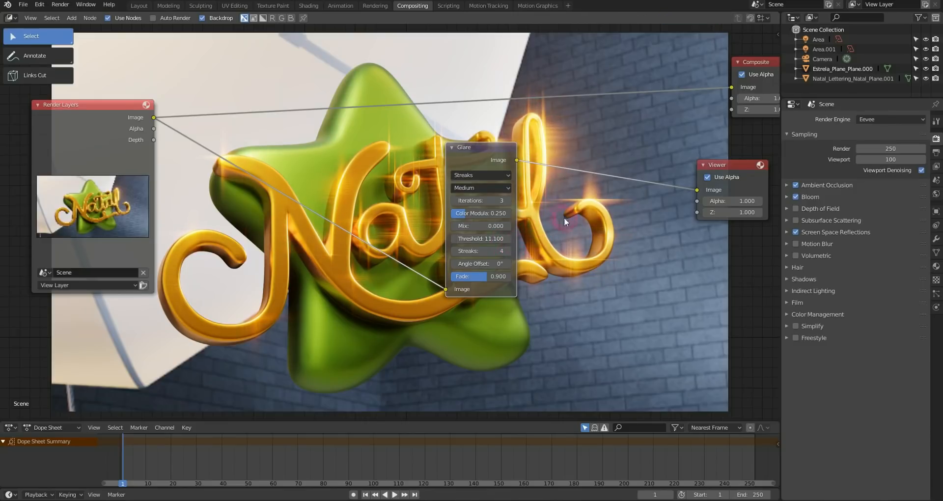
Step: Set the Glare node's quality to High and its Streaks to 6
middle_drag(544, 217, 523, 226)
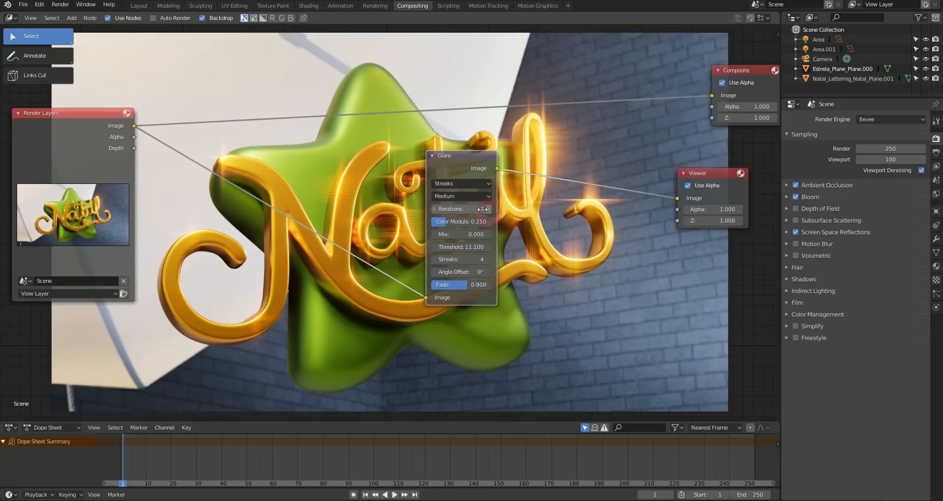
click(464, 195)
click(461, 208)
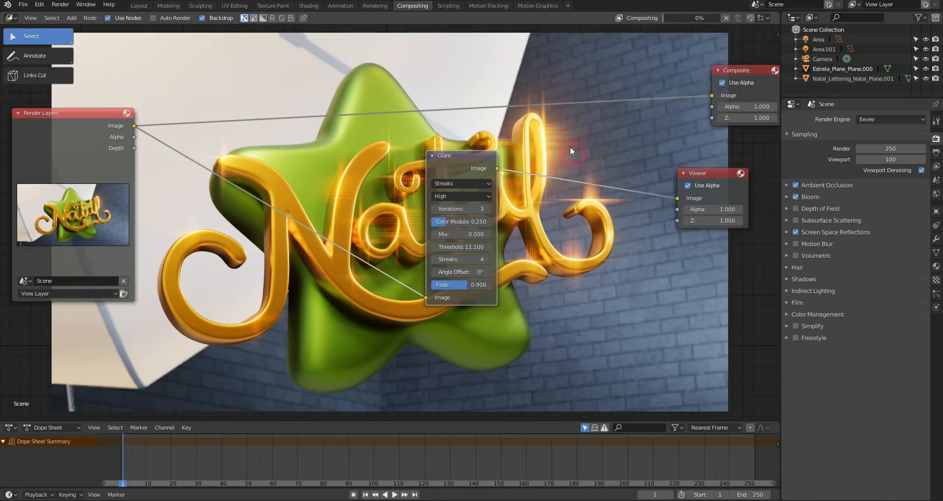
mouse_move(543, 205)
middle_down()
mouse_move(594, 40)
mouse_move(589, 80)
mouse_move(450, 290)
mouse_move(556, 235)
middle_up()
click(522, 261)
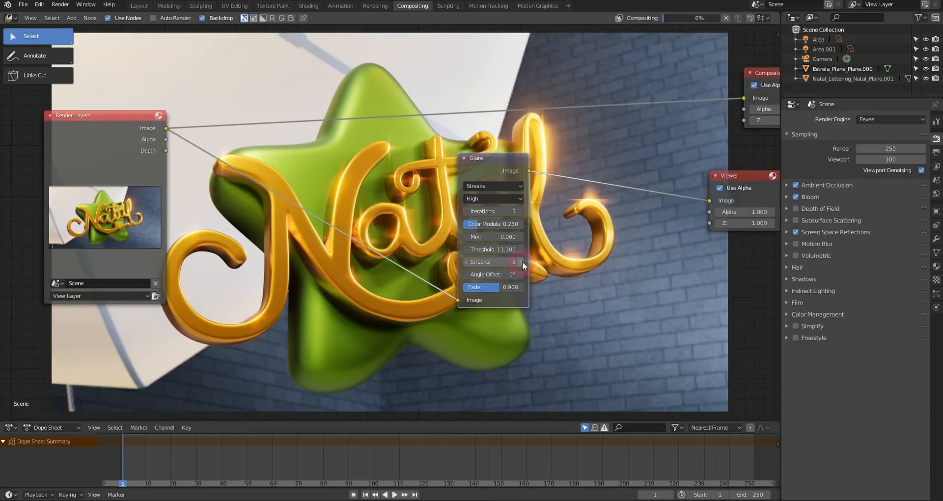
click(523, 261)
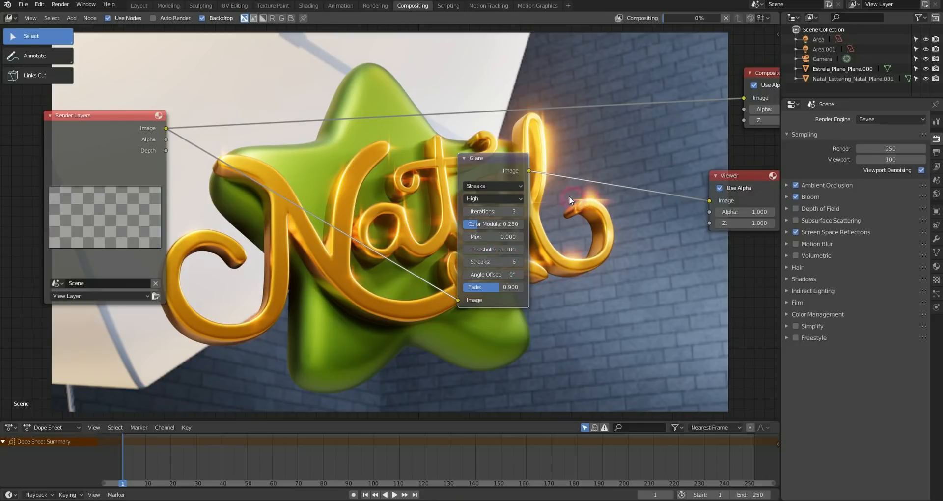
Step: Move the Glare node beside the Viewer node, clear of the lettering, and inspect the glare on the image
middle_drag(450, 199, 350, 163)
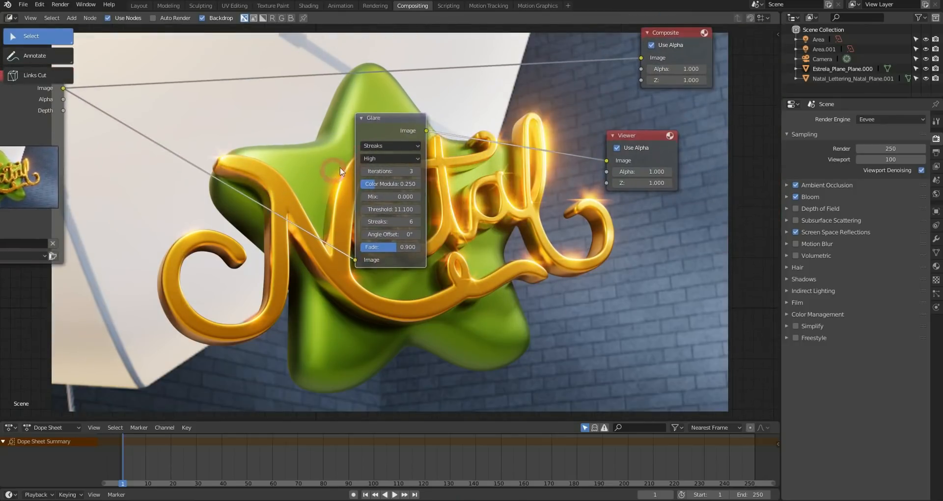
drag(390, 122, 635, 96)
middle_drag(469, 187, 526, 101)
middle_drag(414, 209, 385, 214)
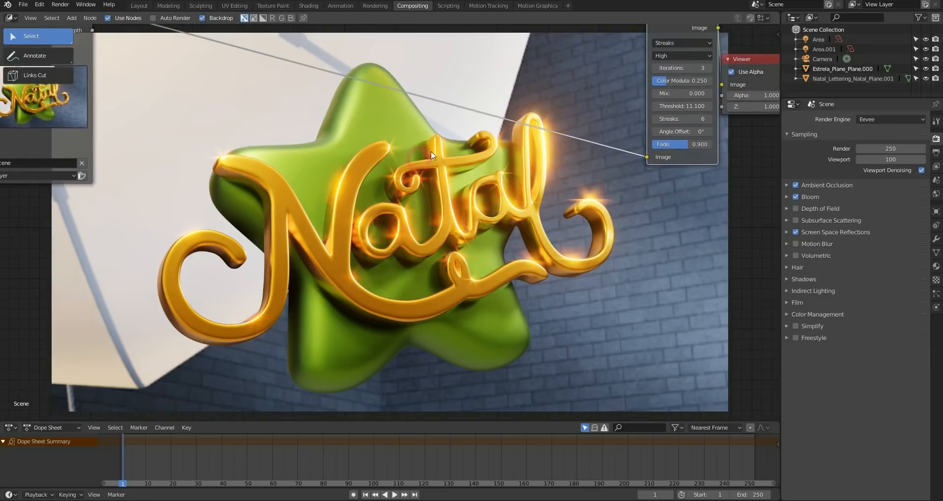
middle_drag(544, 90, 520, 184)
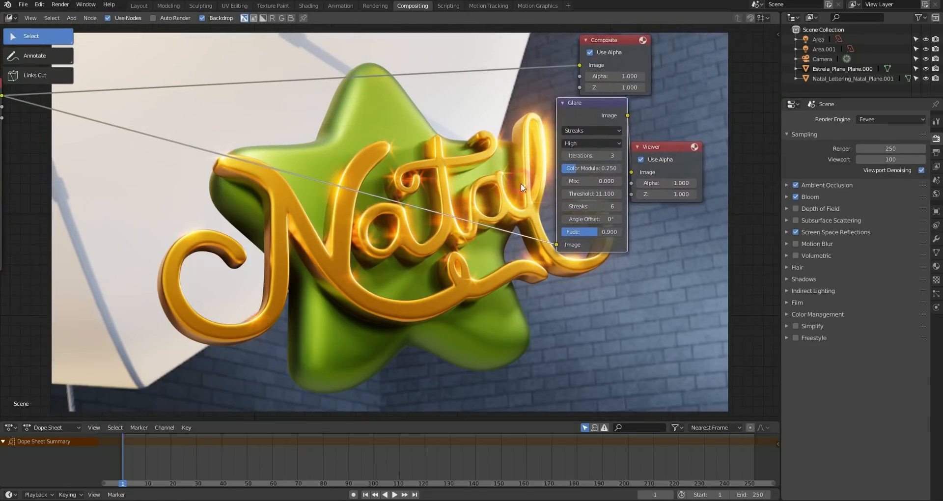
Step: Set the Glare node's Fade to 0.830 and move the Viewer node farther from the Glare node
drag(597, 231, 602, 233)
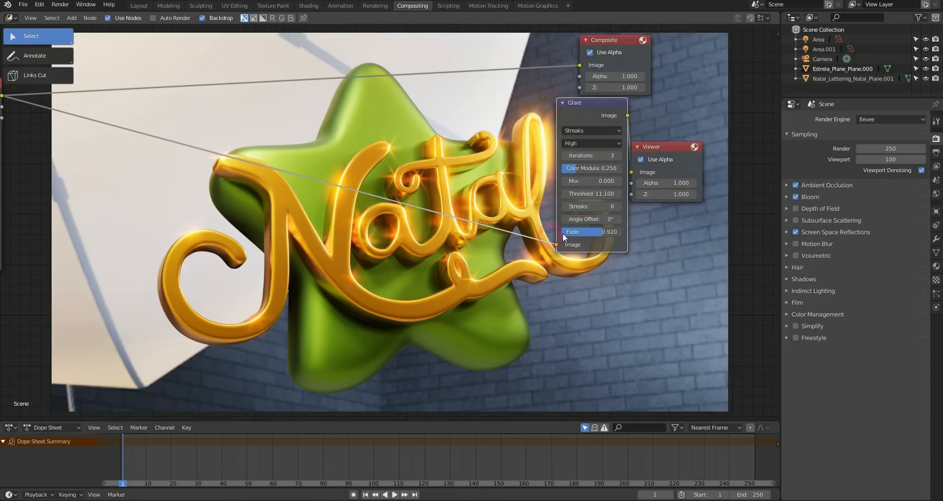
drag(596, 233, 571, 244)
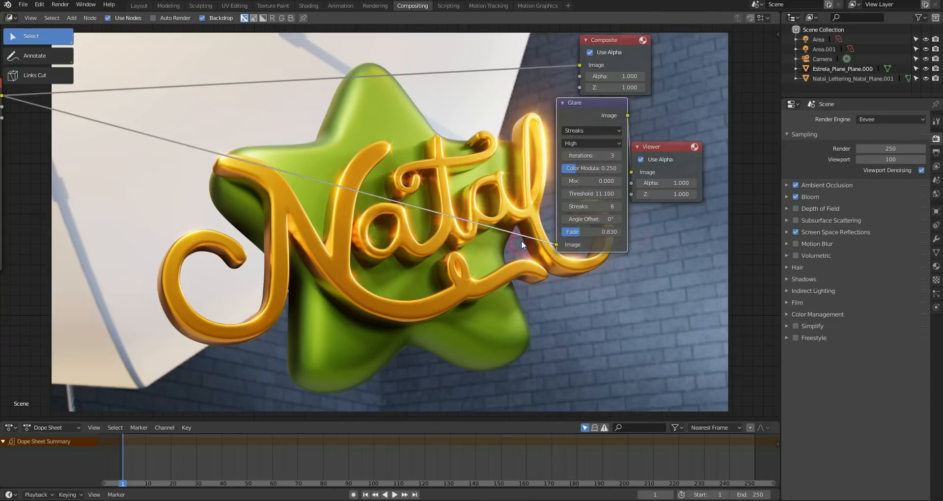
middle_drag(493, 171, 520, 101)
middle_drag(467, 198, 404, 250)
drag(602, 148, 653, 139)
middle_drag(428, 198, 282, 226)
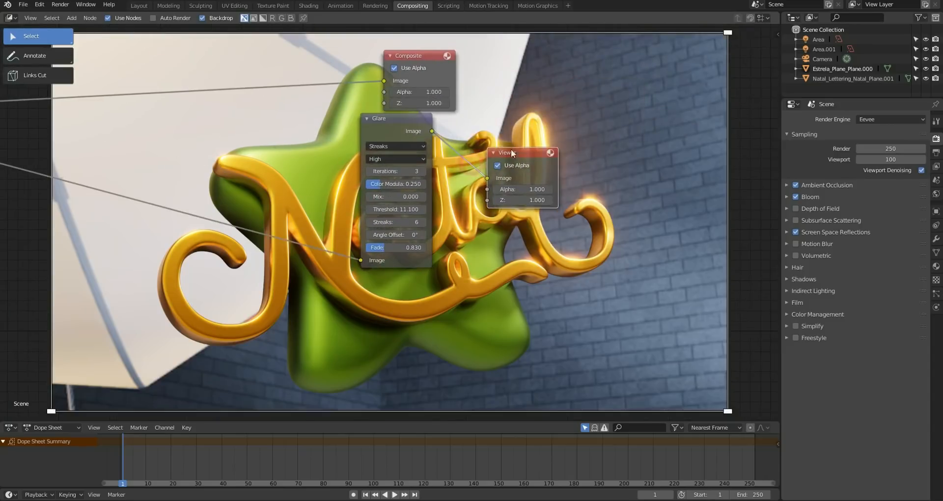
Step: Set the compositor's Edit quality to Low, enable Buffer Groups, Two Pass and Viewer Border, and hide the sidebar
click(776, 33)
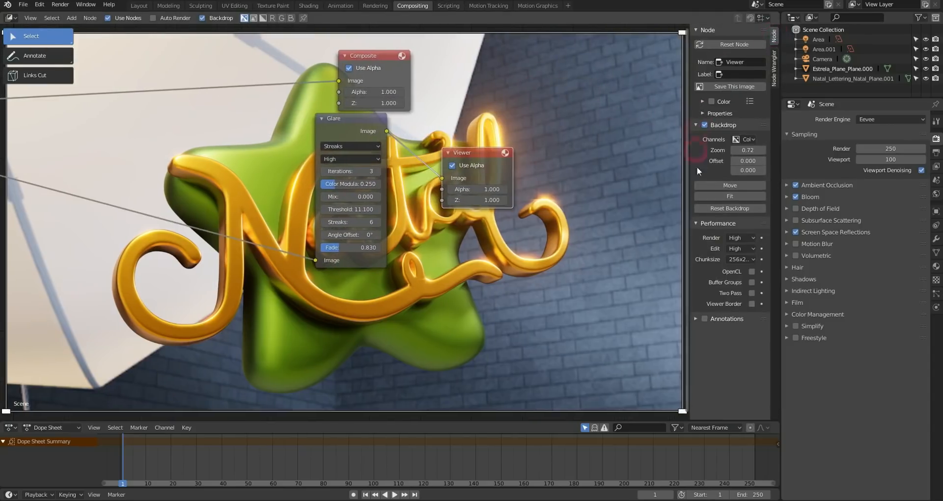
drag(690, 254, 642, 240)
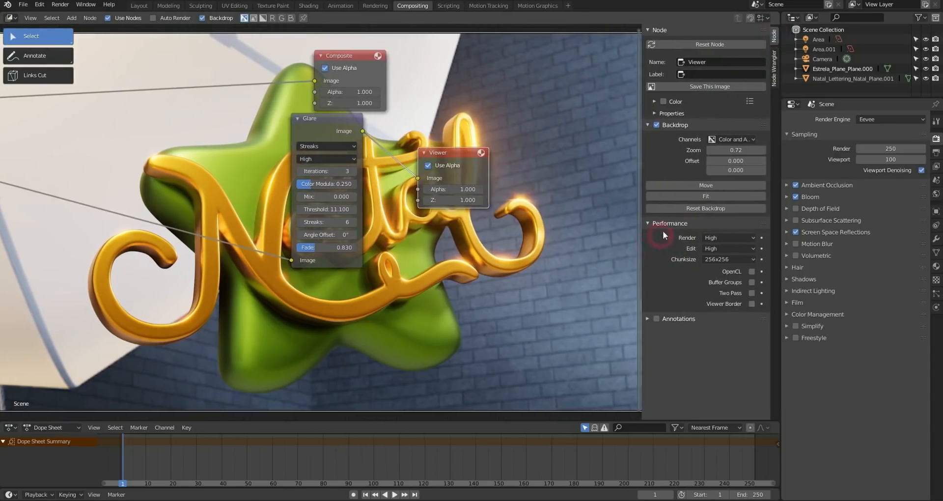
click(738, 248)
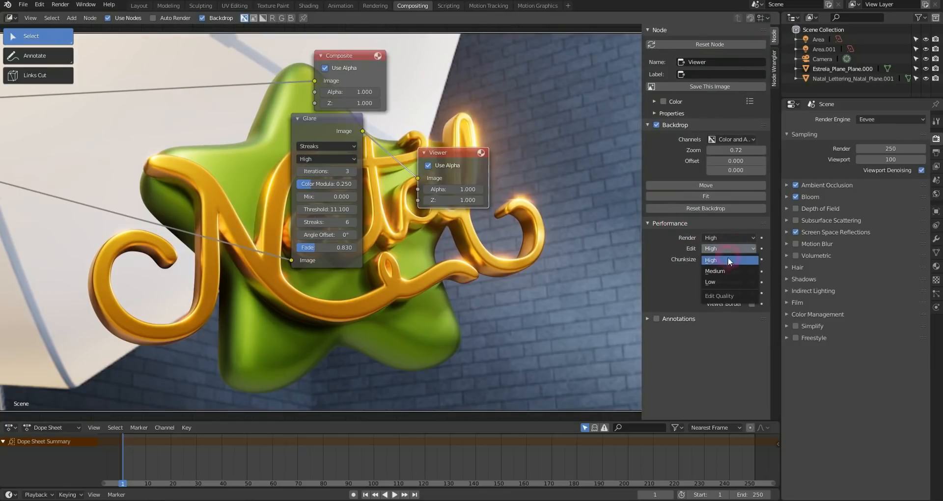
click(725, 259)
click(717, 247)
click(712, 278)
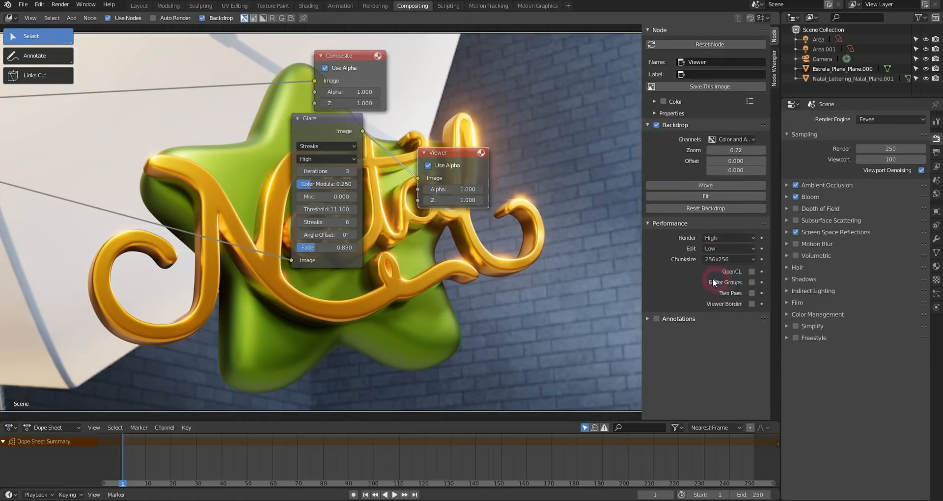
click(752, 302)
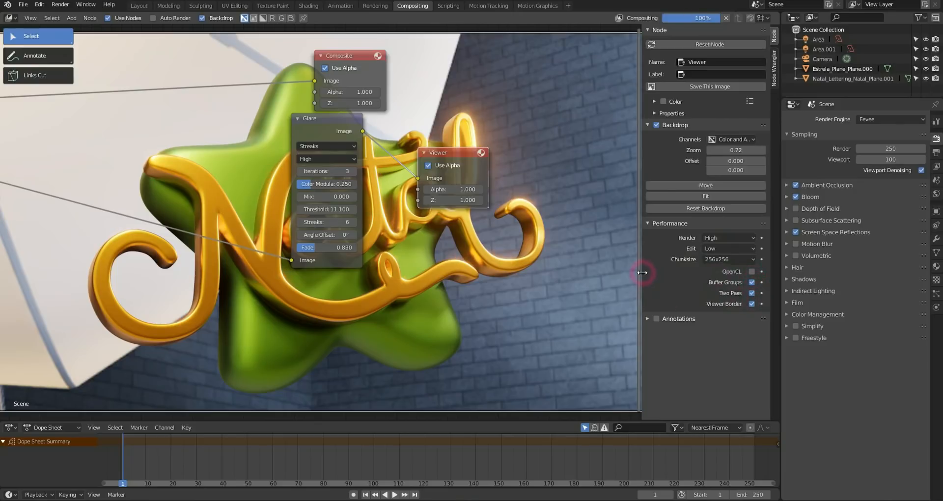
drag(642, 273, 702, 274)
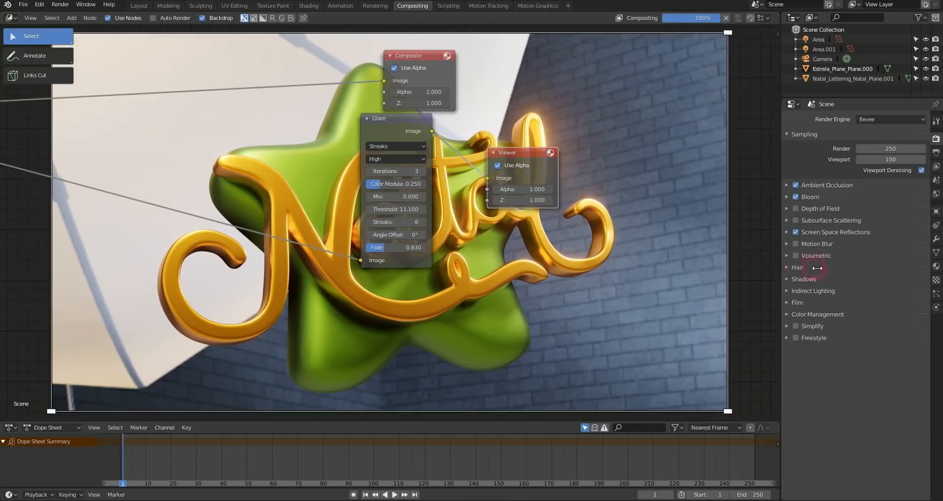
Step: Move the Glare node lower, below the Composite node, and check the lettering's glow in the backdrop
middle_drag(483, 276, 655, 298)
drag(587, 140, 602, 161)
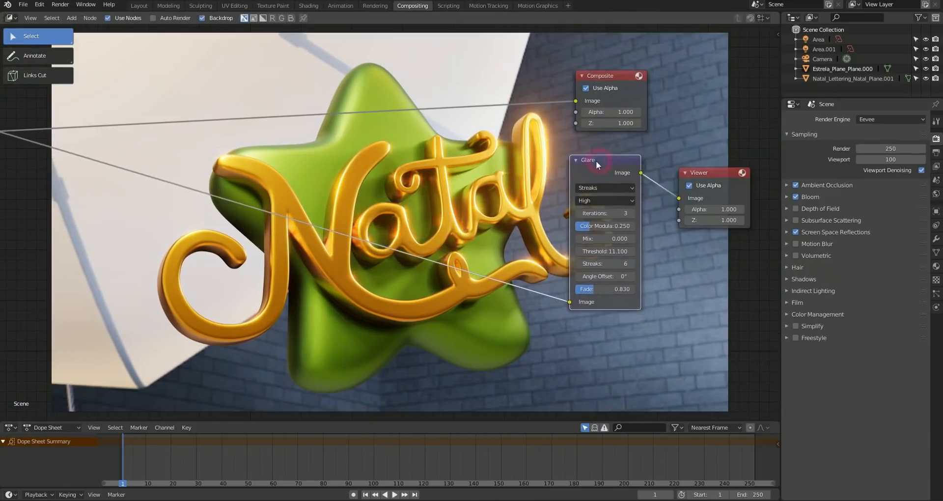
middle_drag(481, 205, 566, 110)
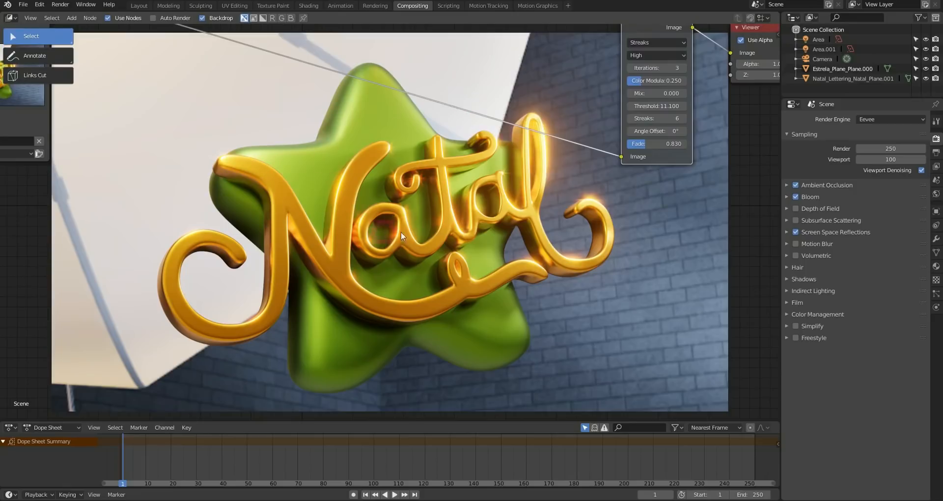
middle_drag(376, 163, 400, 285)
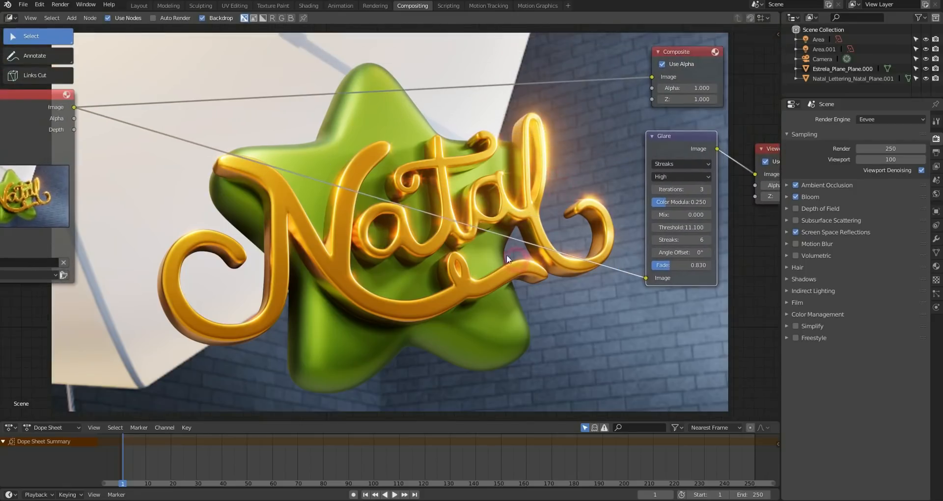
Step: Insert an RGB Curves node on the link between Render Layers and Glare
click(77, 17)
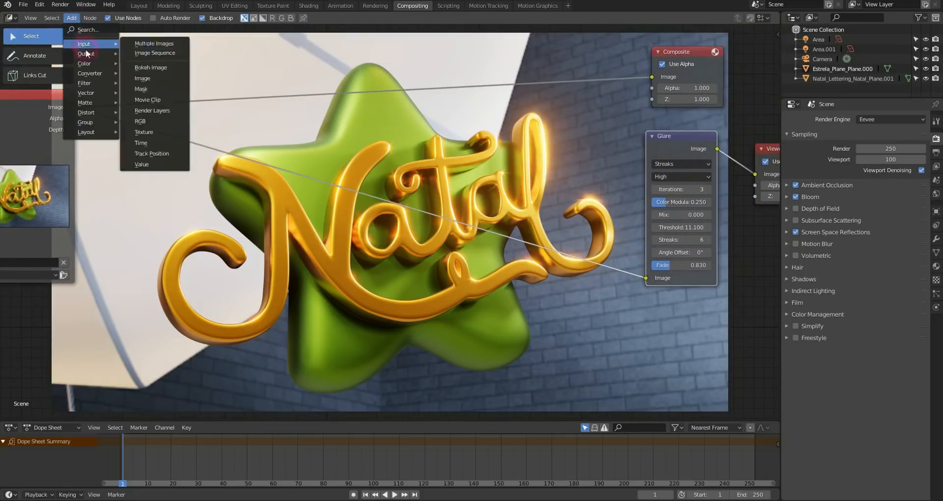
mouse_move(90, 62)
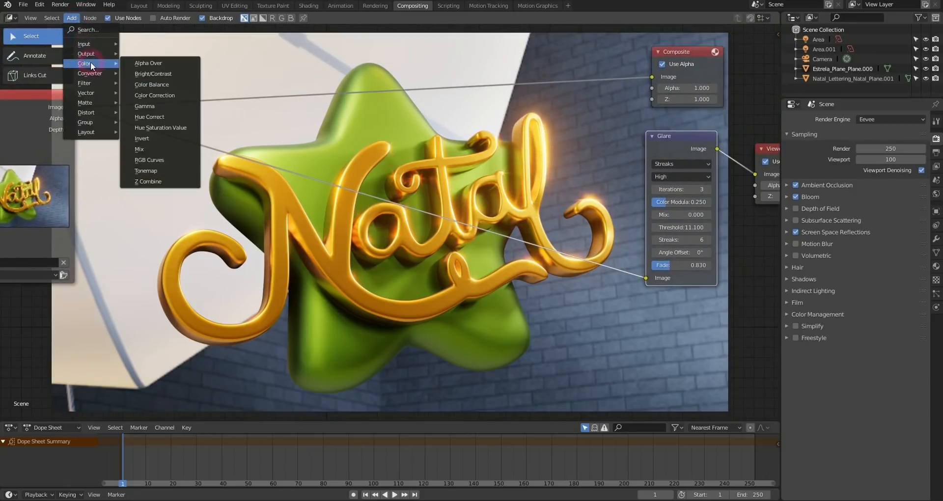
click(173, 160)
click(517, 179)
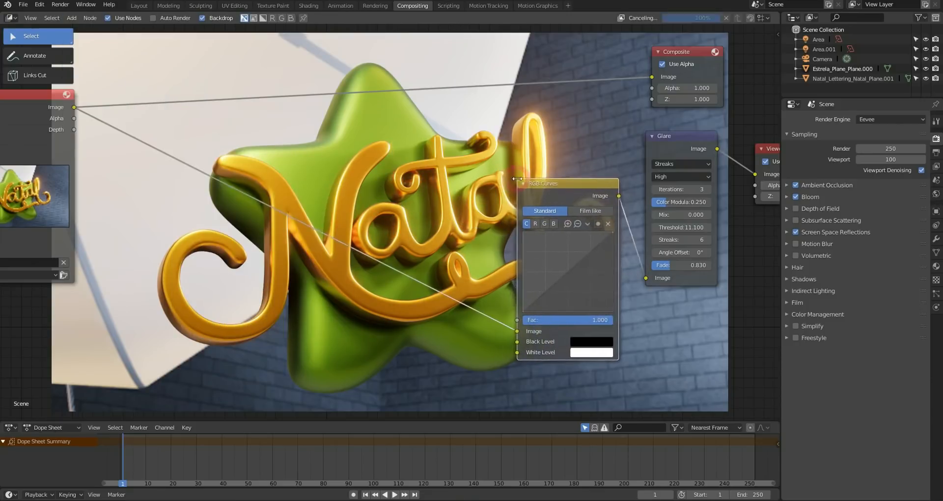
Step: Shift the Glare node away from the RGB Curves node and mute it
middle_drag(423, 197, 495, 155)
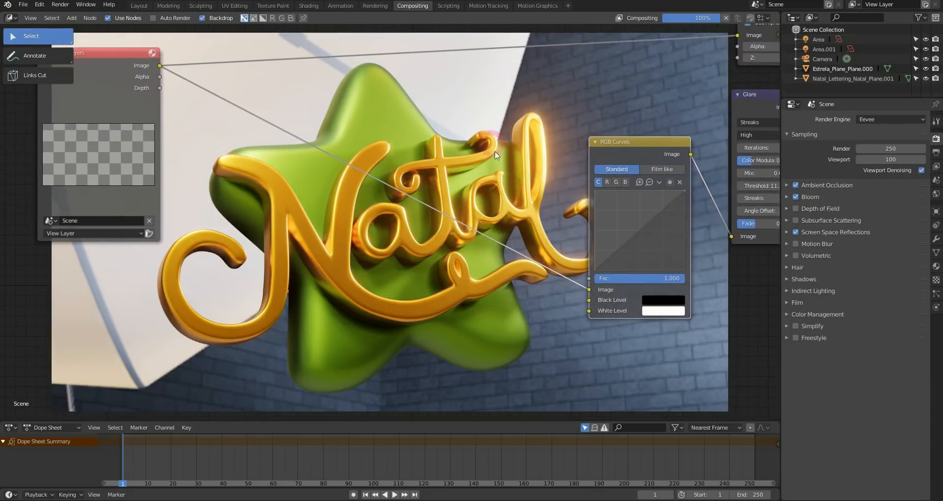
middle_drag(636, 105, 507, 122)
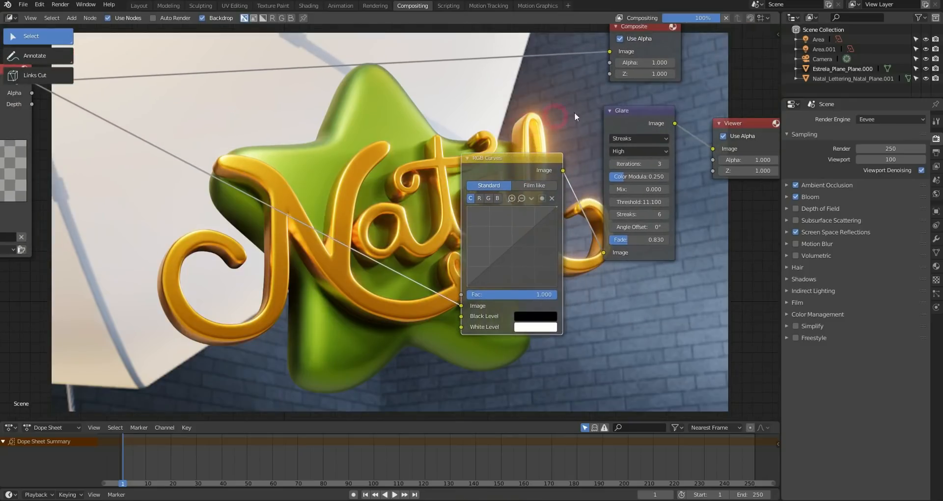
drag(633, 109, 646, 112)
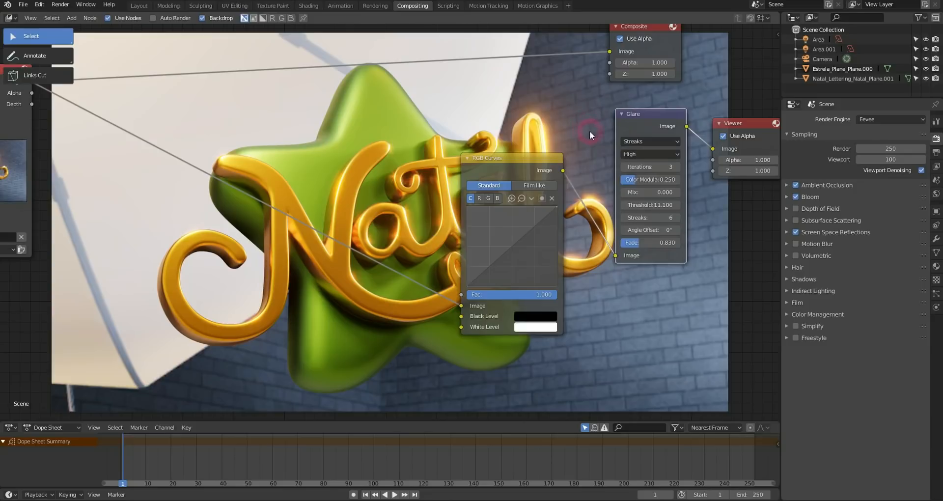
drag(659, 129, 662, 134)
key(m)
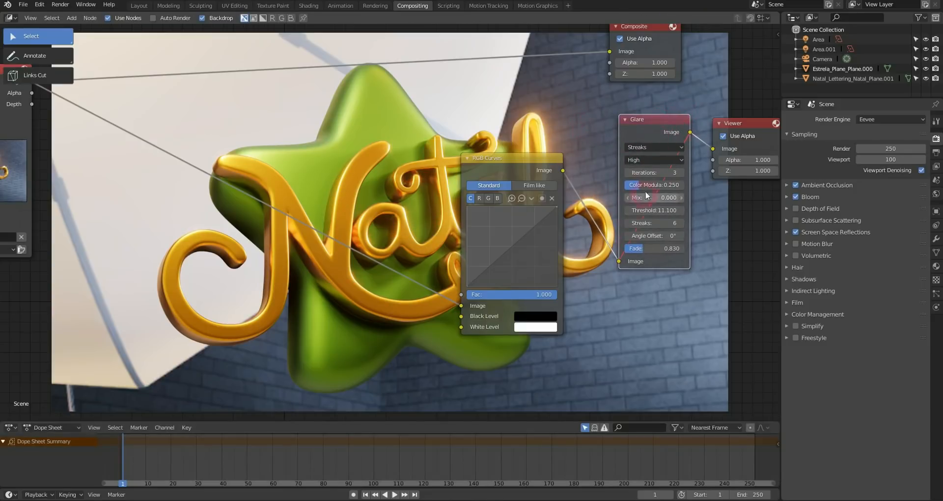
Step: Shape the combined RGB curve with a highlight point at 0.72222, 0.80000 and a shadow point at 0.26667, 0.26875
middle_drag(512, 153, 625, 126)
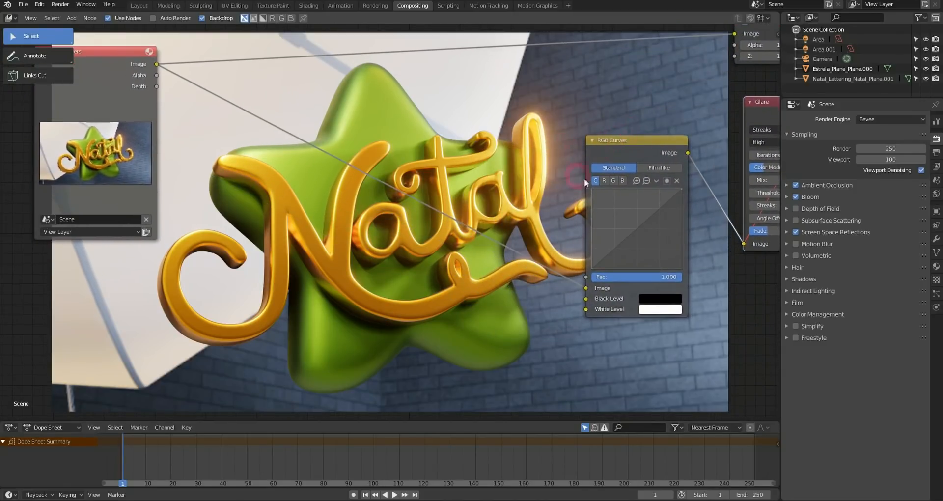
click(651, 220)
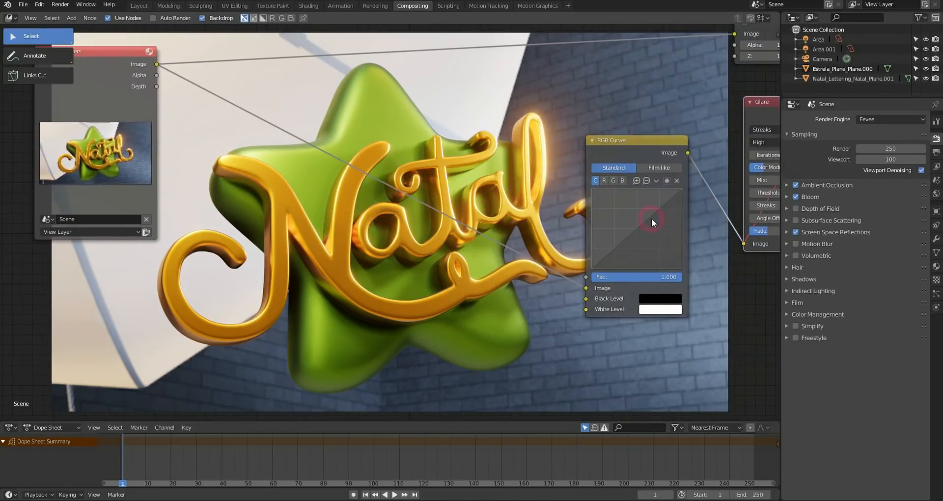
click(658, 206)
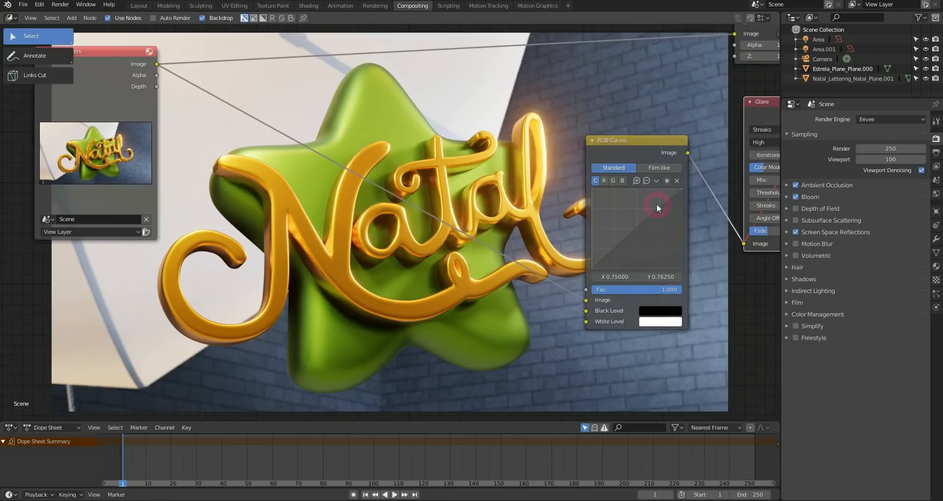
drag(658, 204, 657, 204)
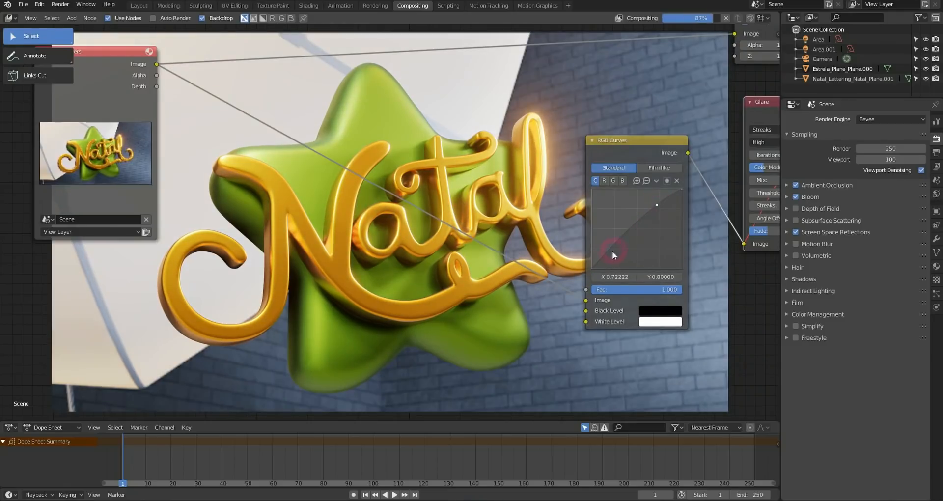
drag(618, 254, 614, 247)
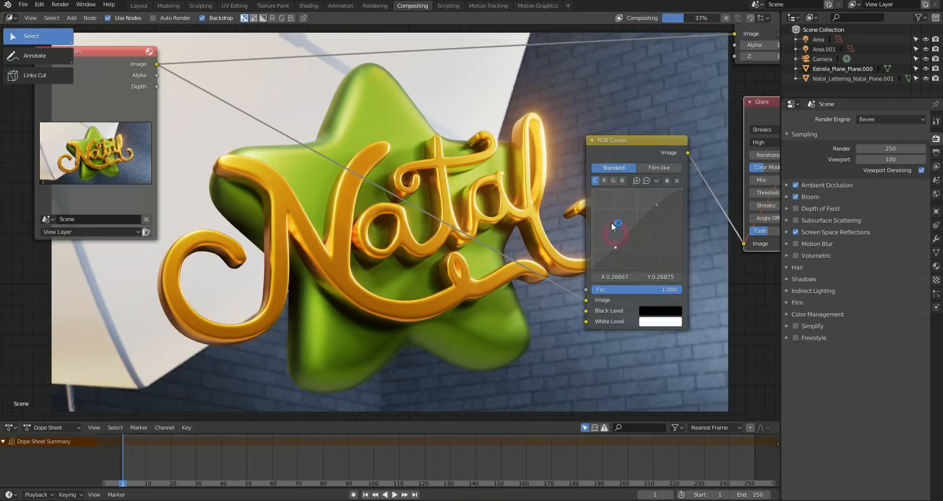
Step: Shape the red channel of the RGB Curves node with a highlight point and a shadow point at 0.25556, 0.25625
click(604, 180)
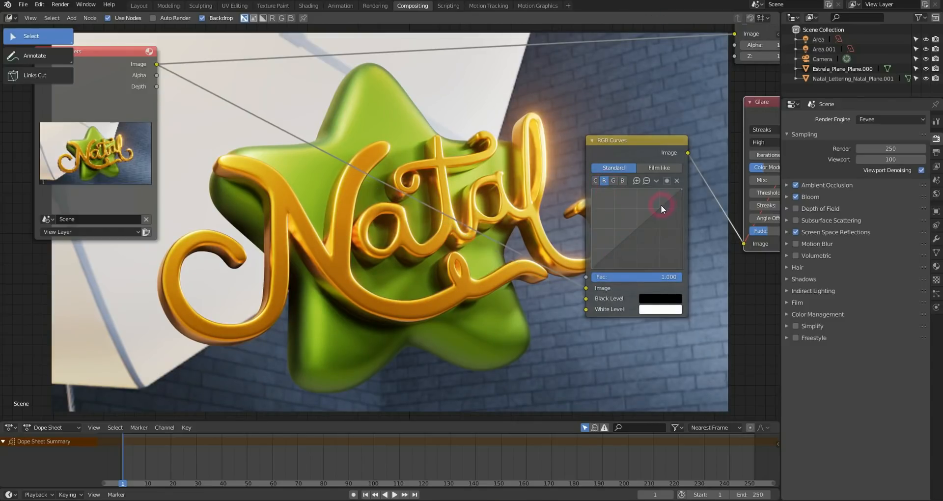
drag(661, 204, 658, 203)
drag(614, 252, 614, 248)
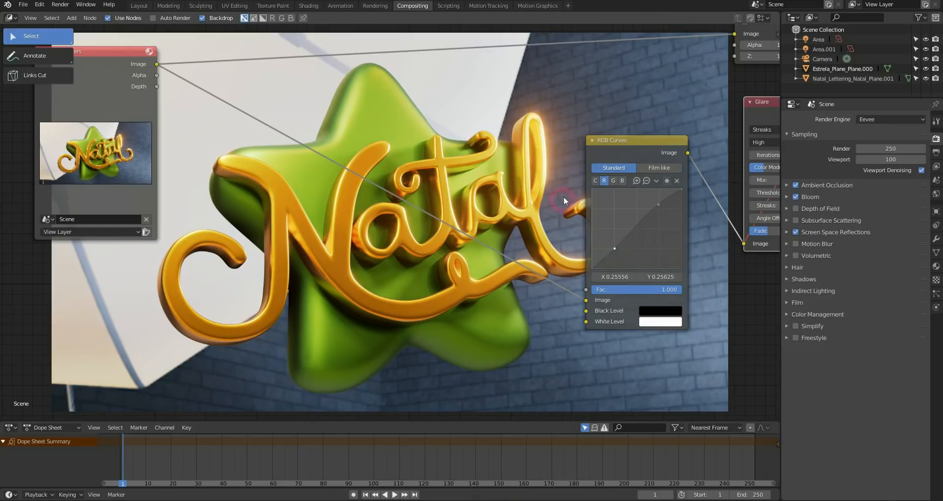
Step: Nudge the Glare node slightly down and unmute it so its streaks apply on top of the RGB Curves
middle_drag(763, 96, 514, 144)
mouse_move(514, 147)
mouse_down()
mouse_move(501, 168)
mouse_move(514, 160)
mouse_up()
middle_drag(517, 168, 573, 150)
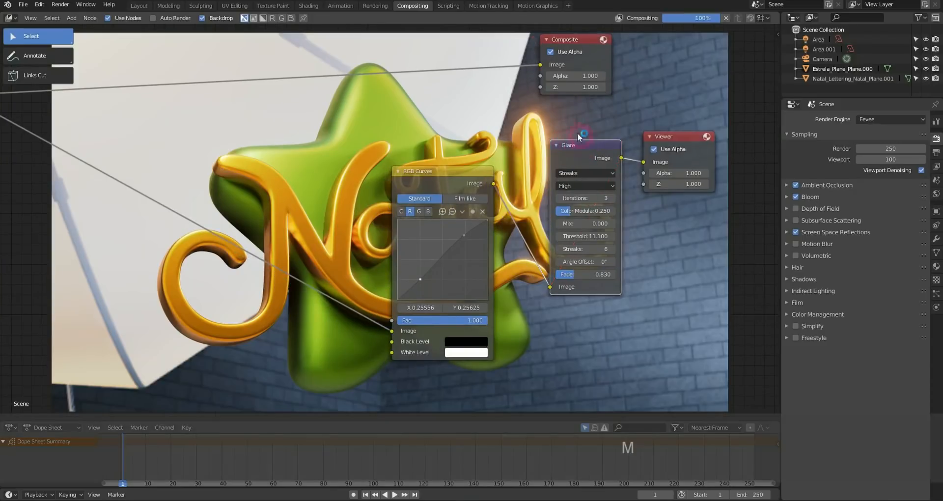
middle_drag(476, 153, 634, 79)
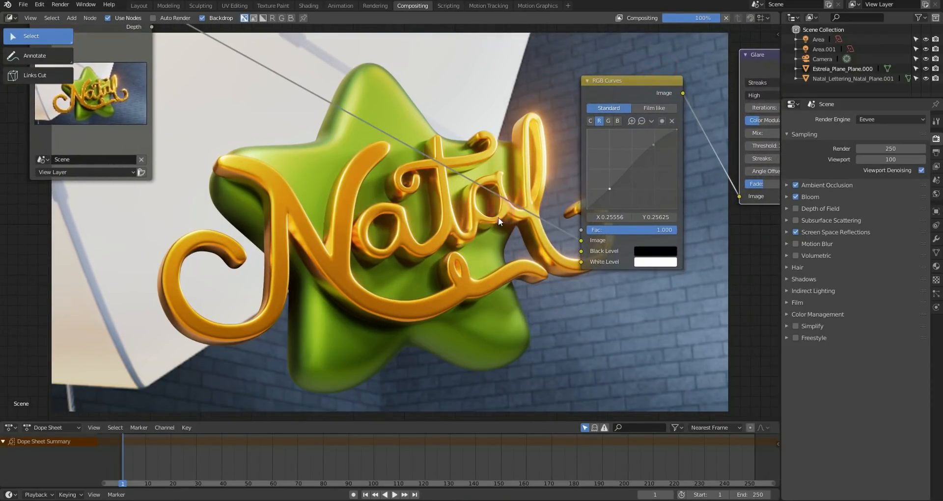
Step: Set the Glare node's Fade to 0.853 and check the glow on the lettering in the backdrop
middle_drag(538, 158, 363, 195)
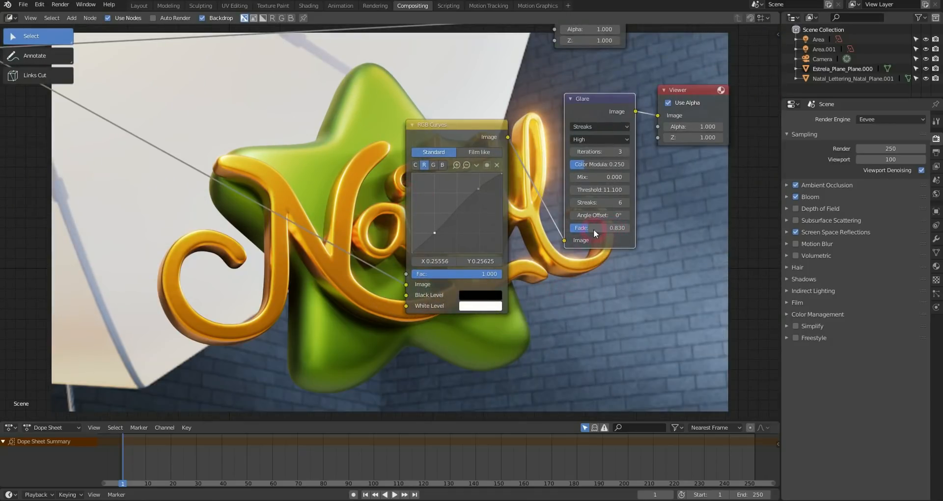
shift+drag(593, 229, 593, 228)
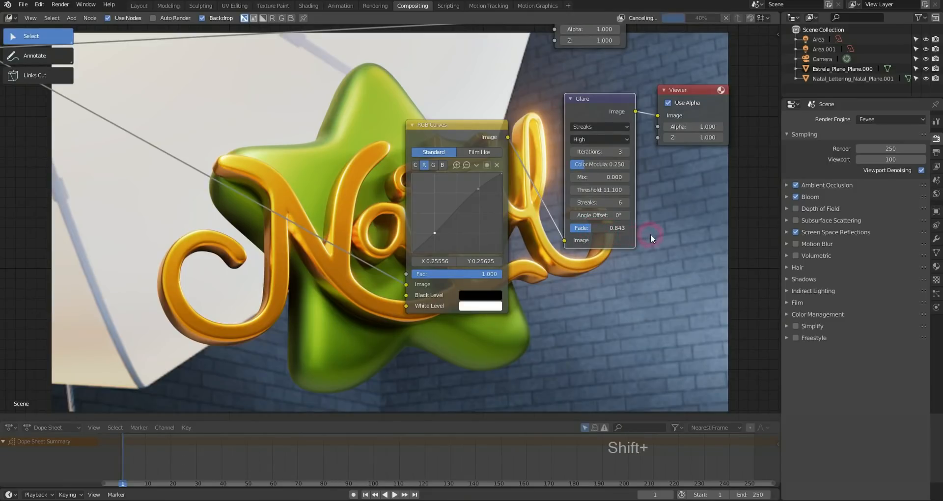
shift+drag(650, 234, 612, 228)
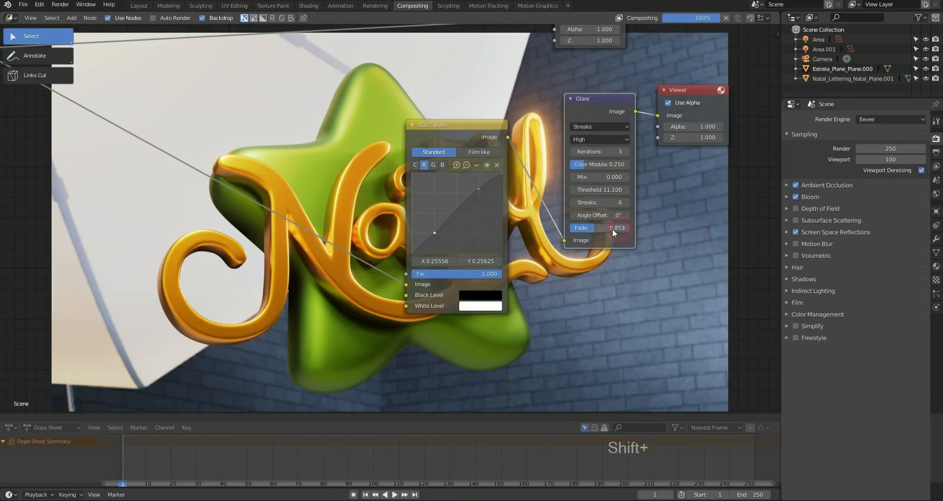
middle_drag(588, 256, 664, 210)
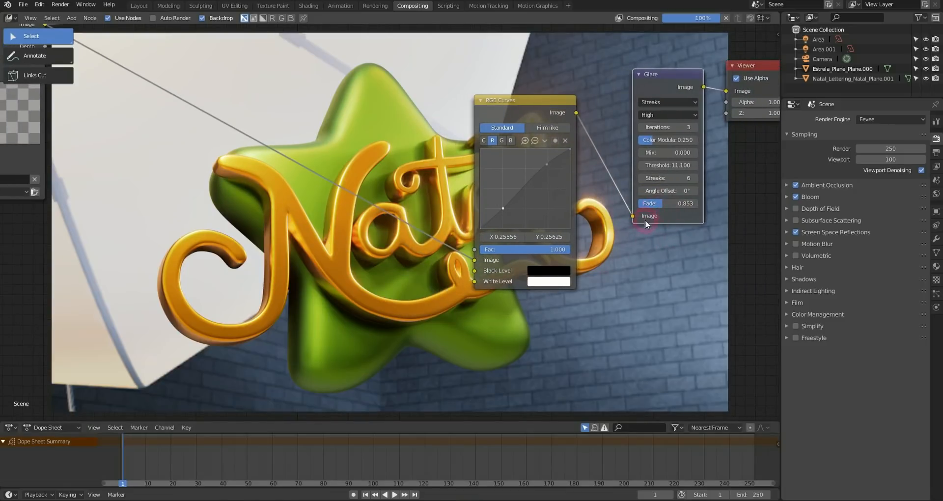
middle_drag(644, 222, 569, 151)
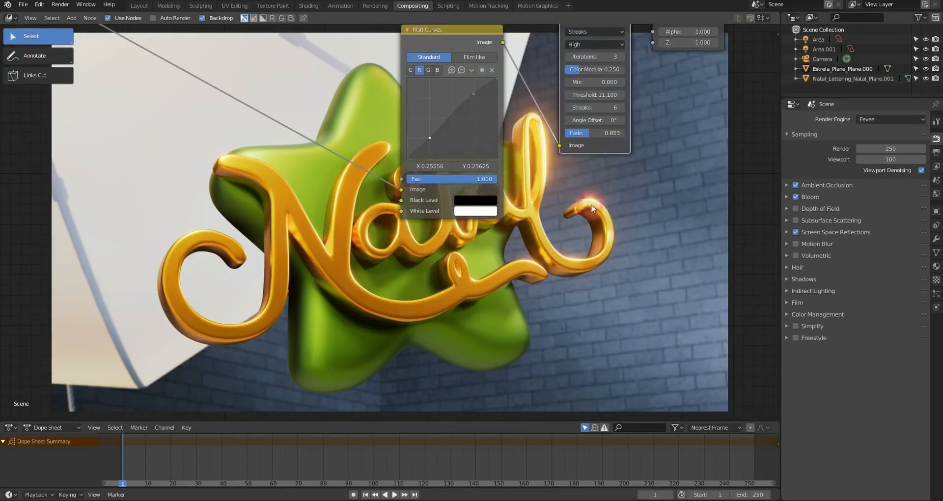
middle_drag(409, 233, 406, 166)
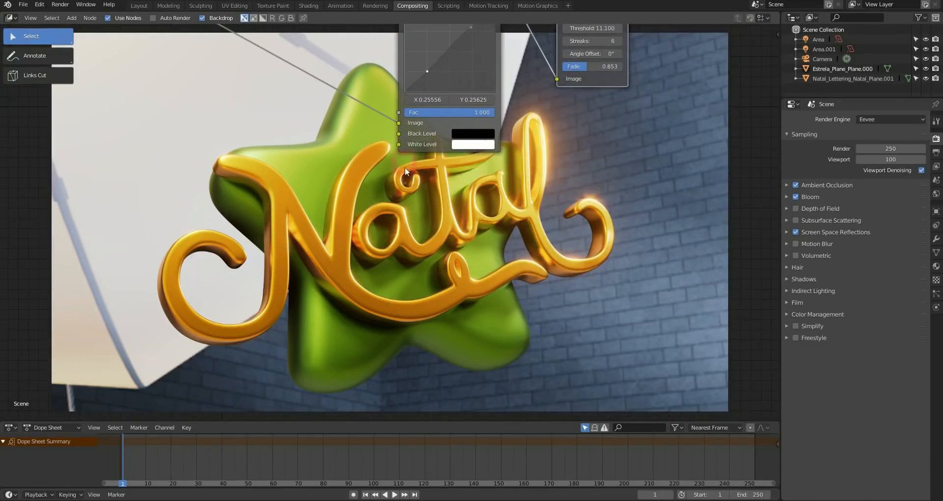
middle_drag(585, 186, 520, 141)
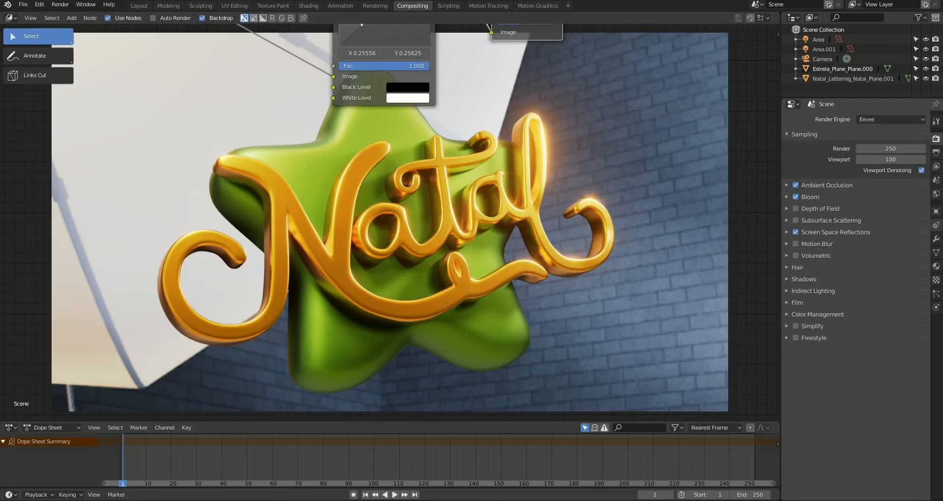
middle_drag(616, 206, 459, 215)
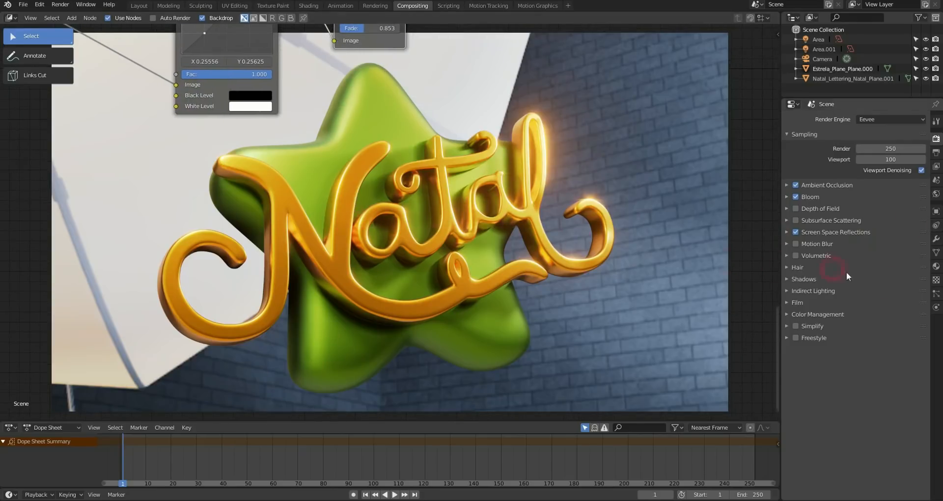